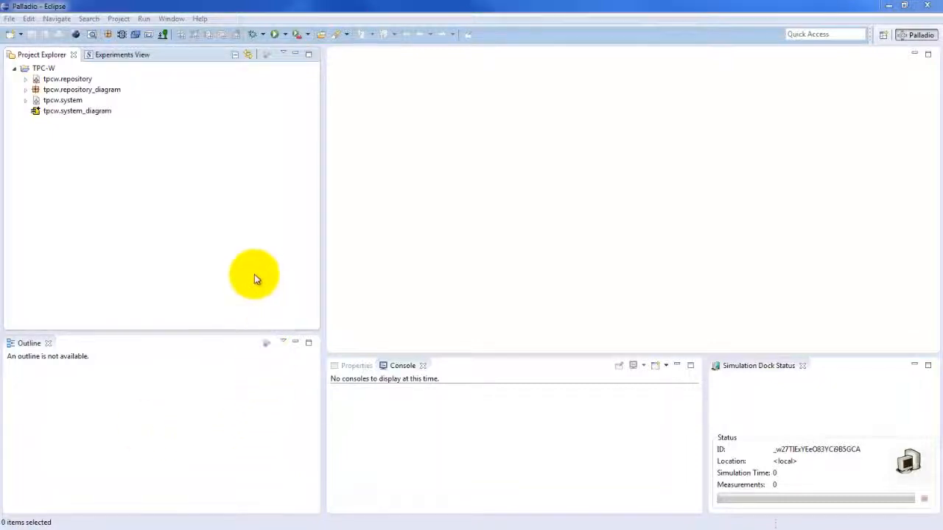
Step: Open tpcw.system_diagram from the TPC-W project and maximize its editor
left_click(44, 68)
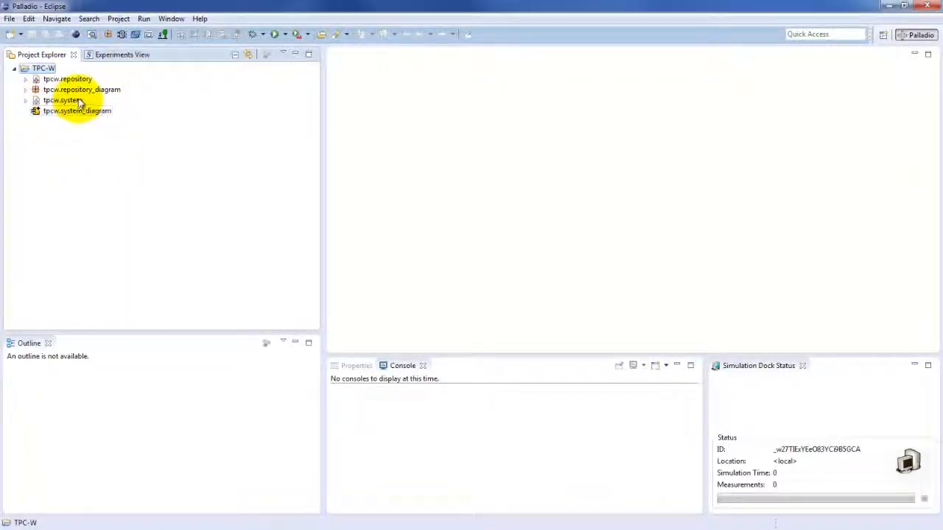
left_click(73, 116)
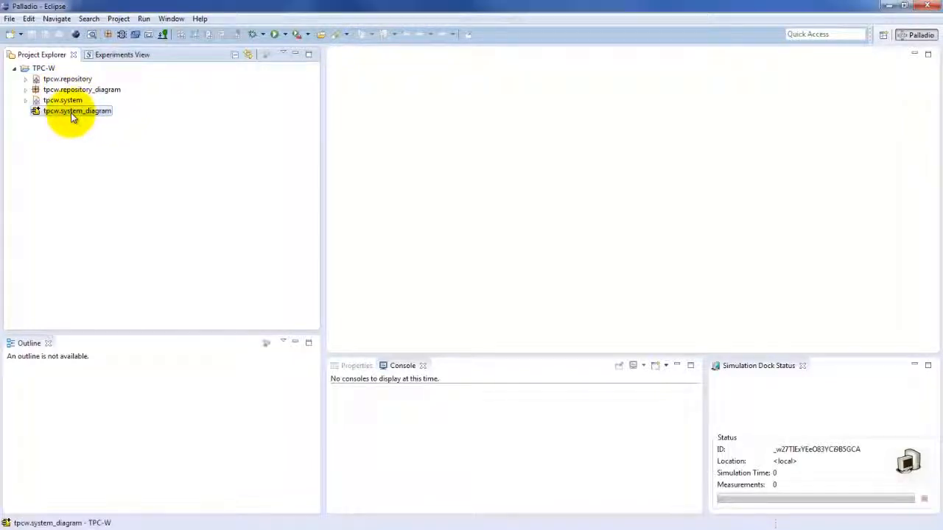
double_click(71, 113)
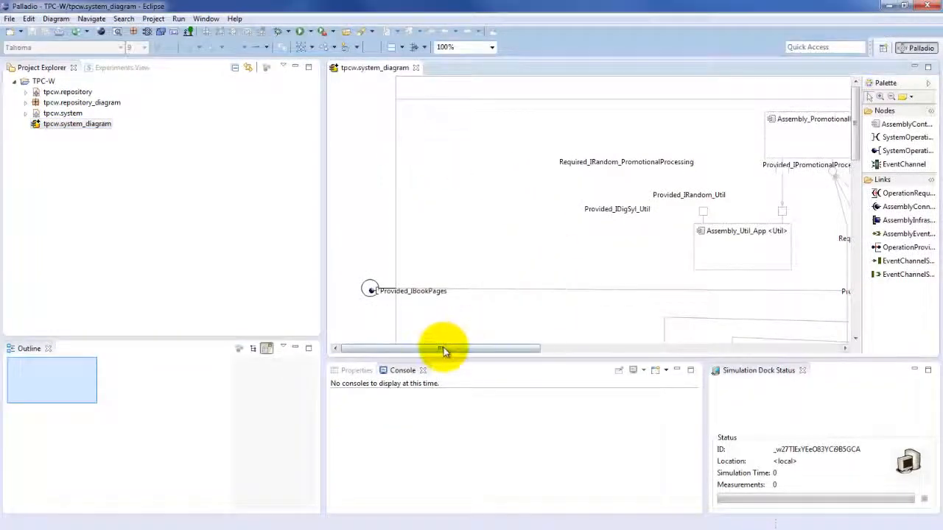
left_click_drag(859, 139, 858, 160)
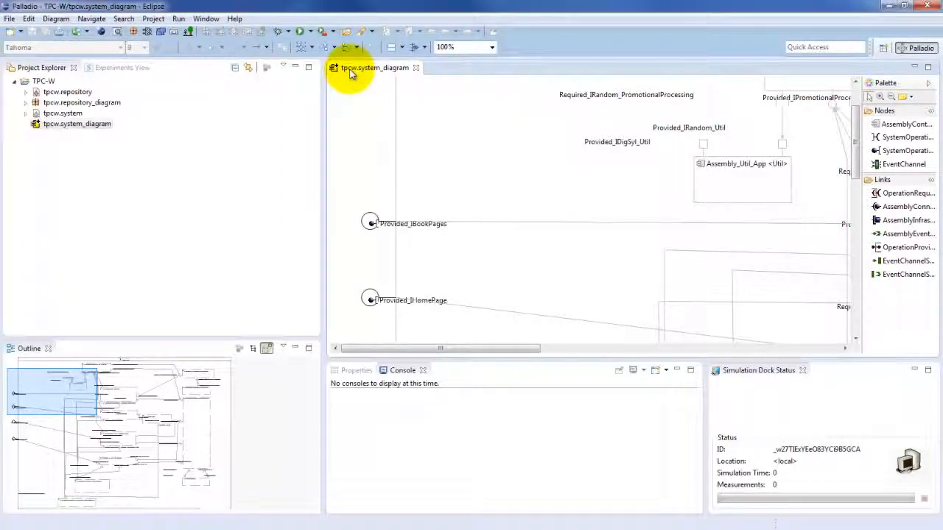
double_click(351, 68)
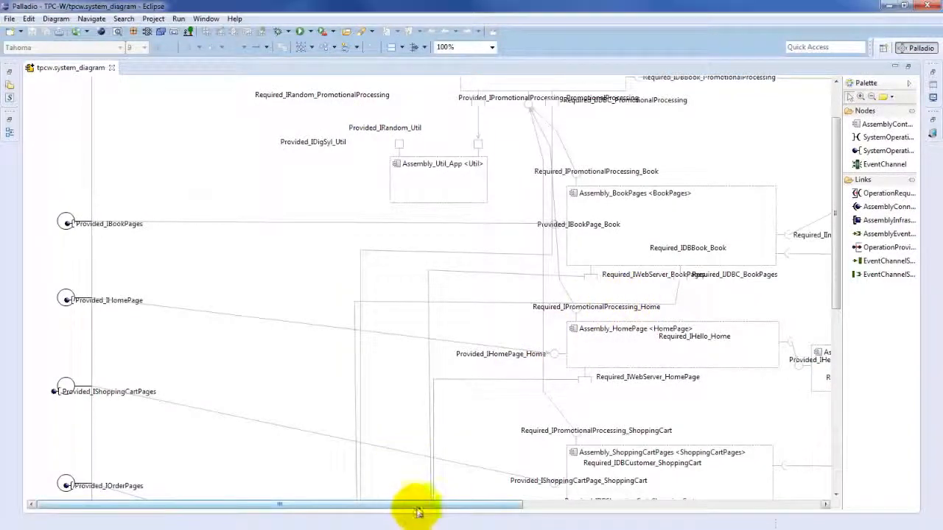
Step: Examine the Assembly_HomePage and Assembly_Hello contexts and their connections in the system diagram, then restore the editor size and close the diagram
left_click_drag(514, 509, 585, 509)
left_click(531, 341)
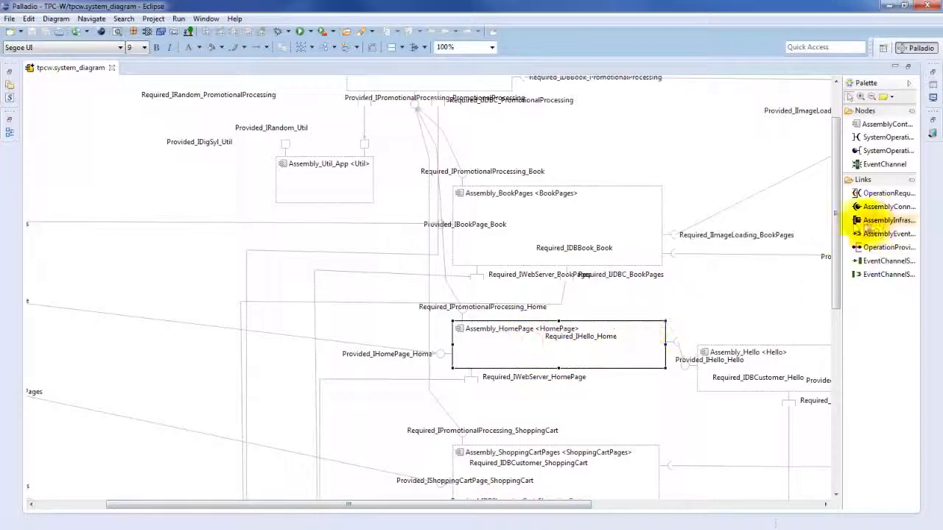
left_click_drag(840, 243, 842, 279)
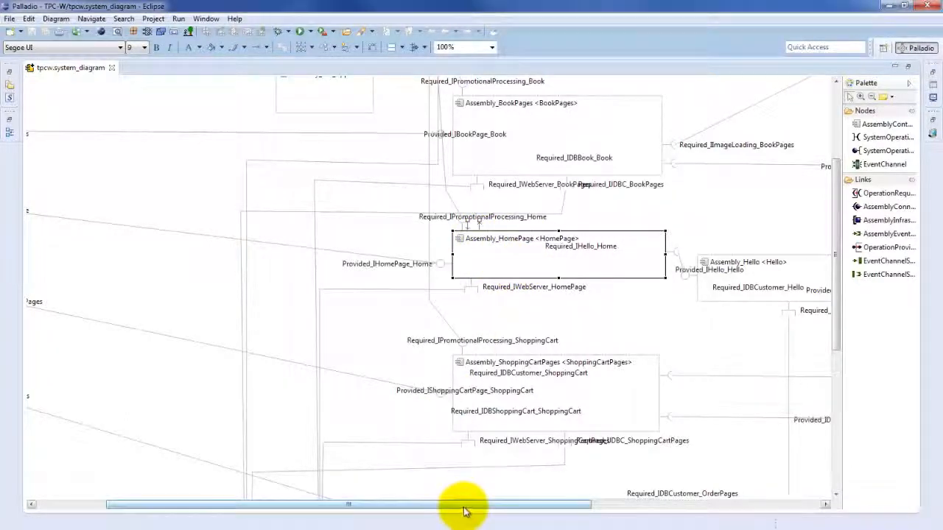
left_click_drag(464, 508, 564, 498)
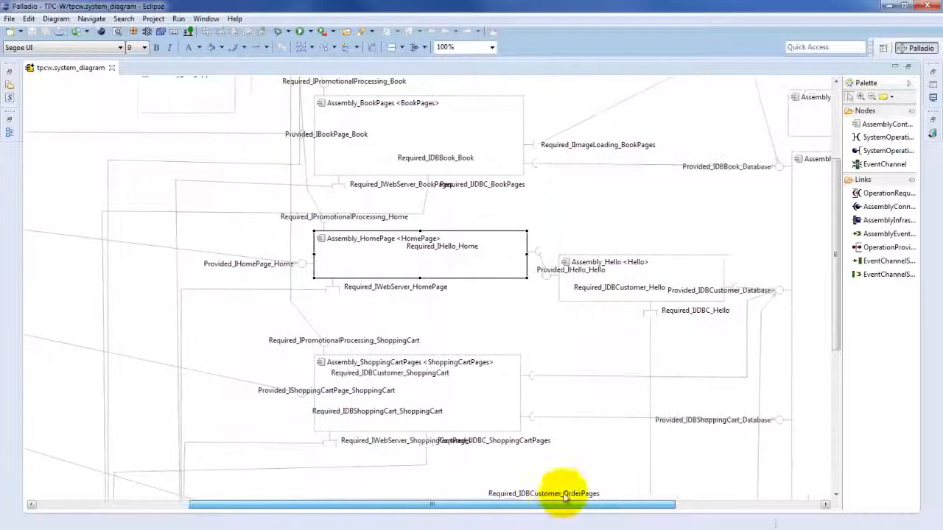
left_click(617, 259)
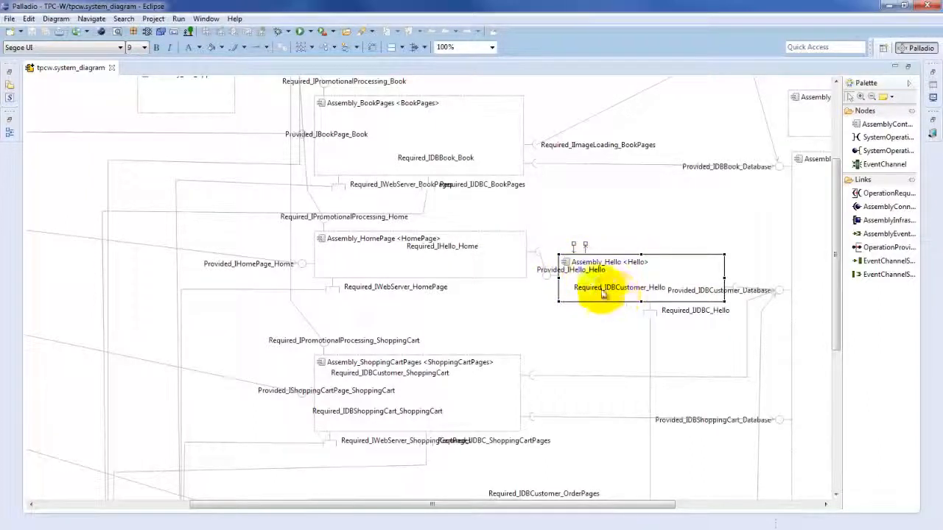
left_click(451, 247)
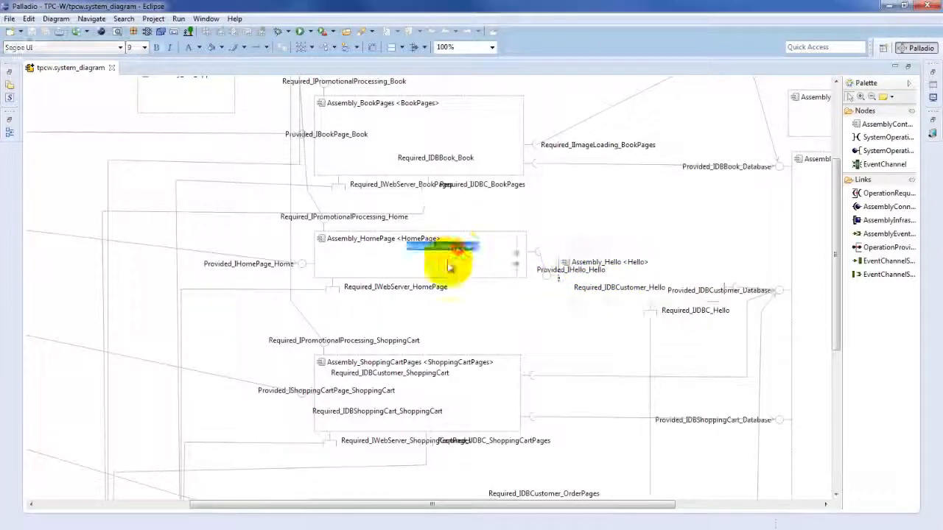
left_click(384, 243)
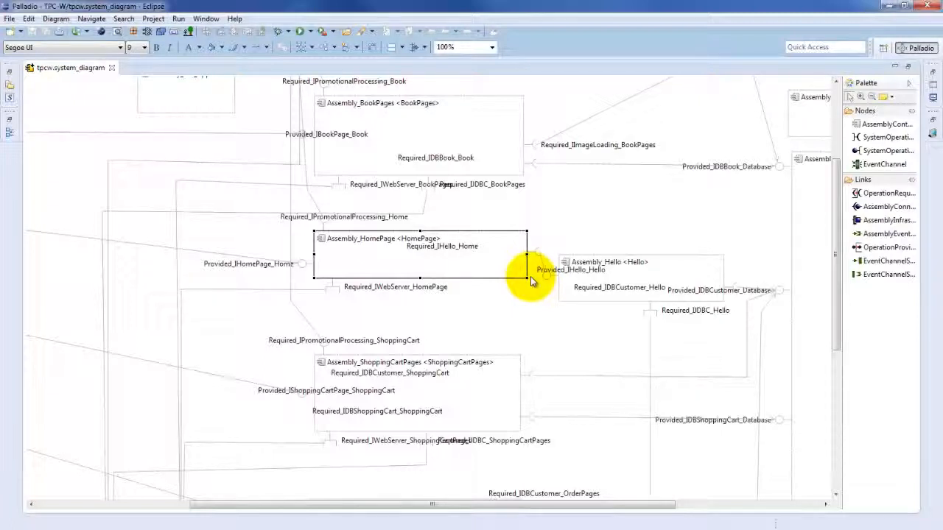
double_click(81, 70)
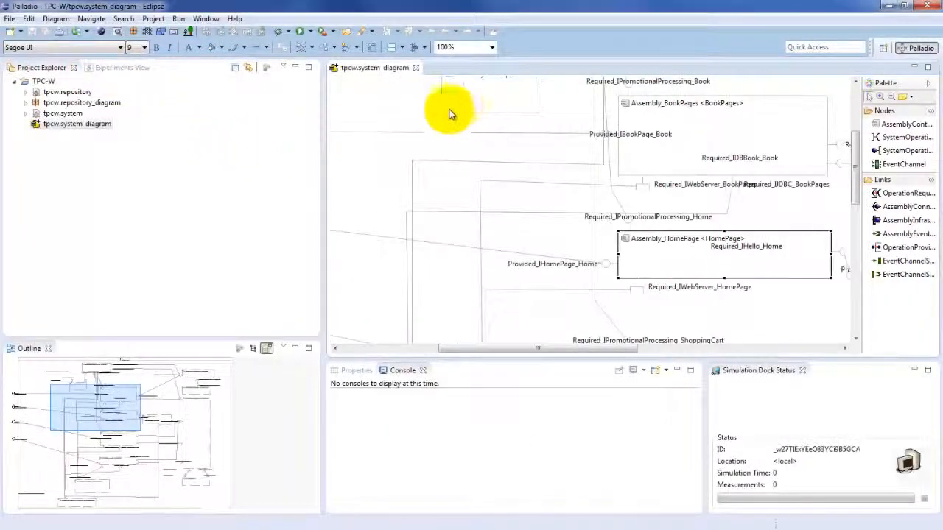
left_click(416, 68)
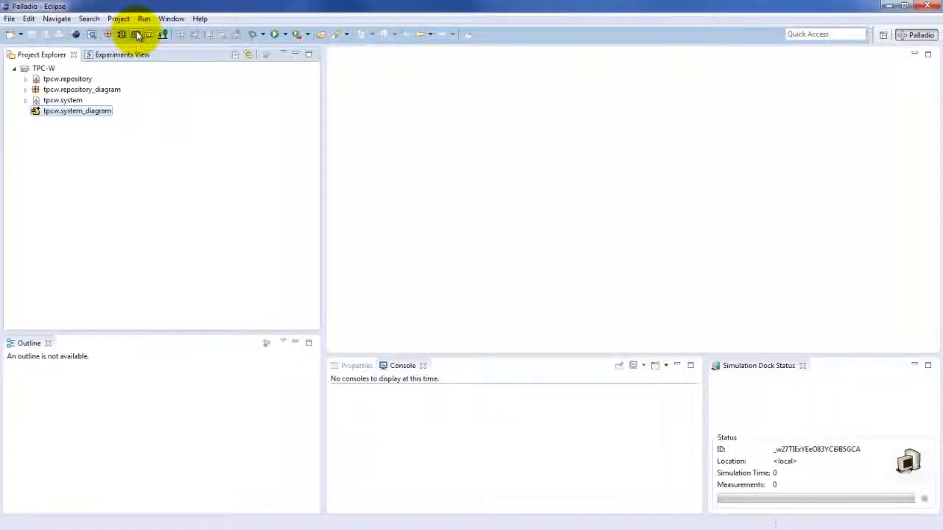
Step: Create a resource environment diagram tpcw.resourceenvironment_diagram with the domain model tpcw.resourceenvironment, both in the TPC-W folder
left_click(136, 35)
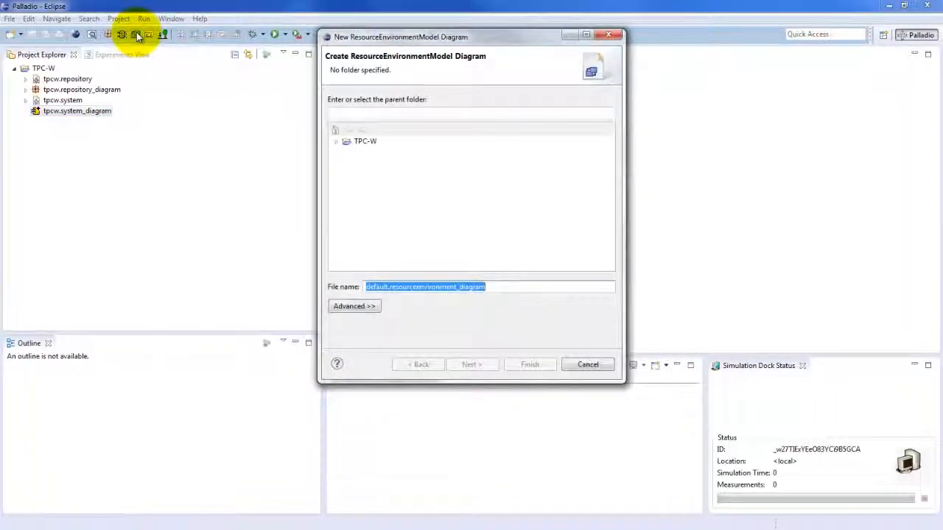
left_click(365, 141)
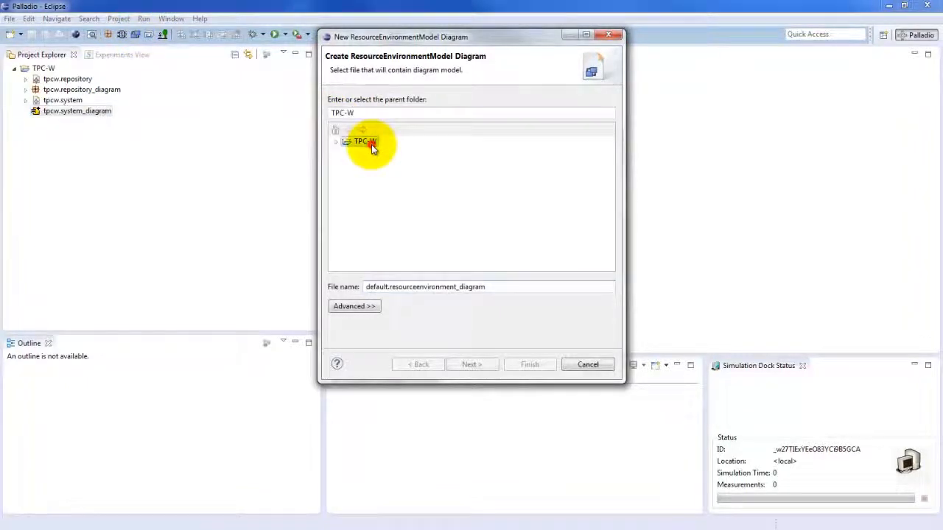
double_click(381, 287)
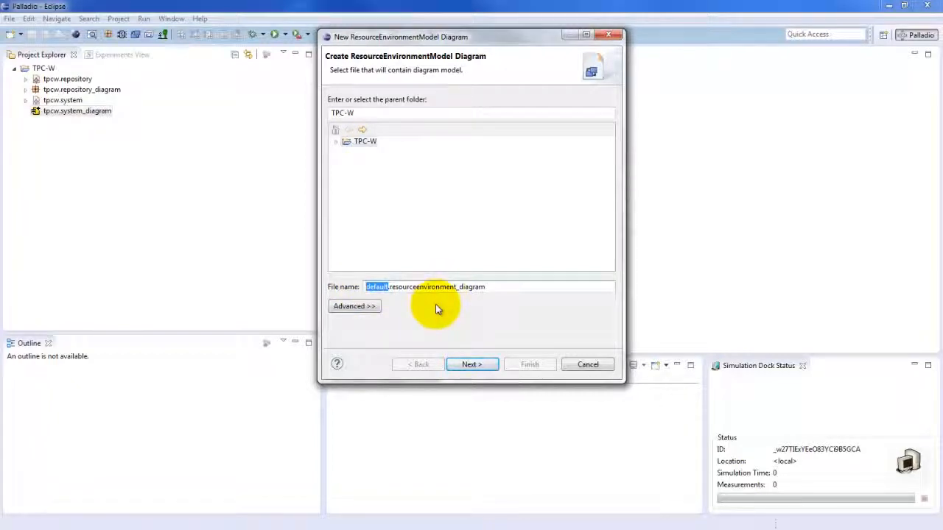
type("tpcw")
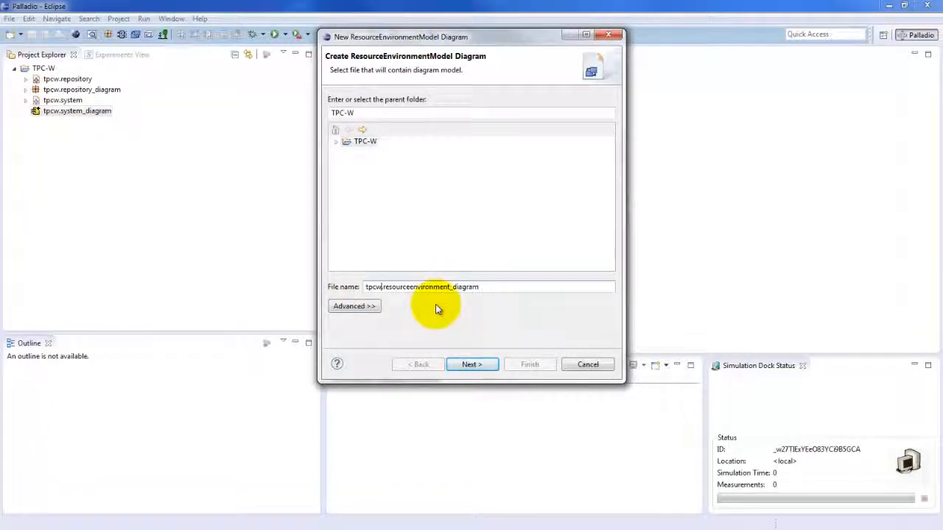
left_click(477, 364)
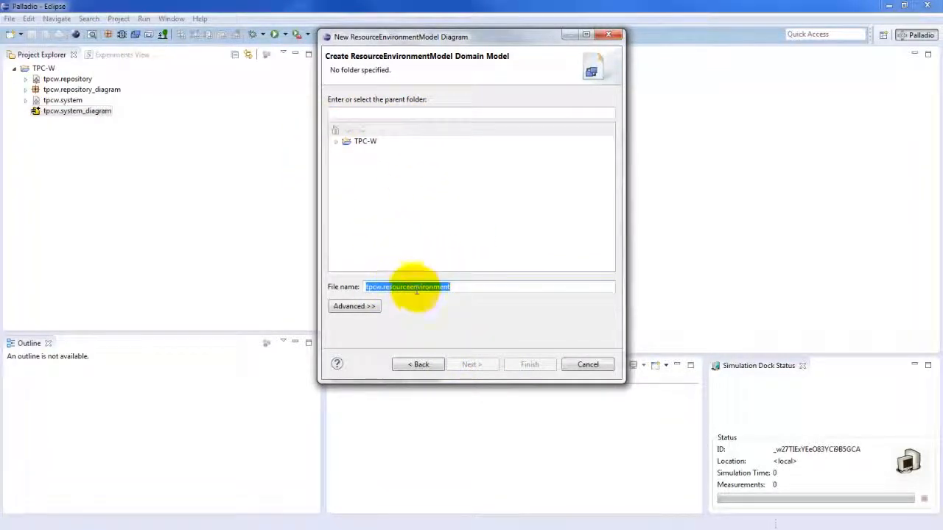
left_click(363, 142)
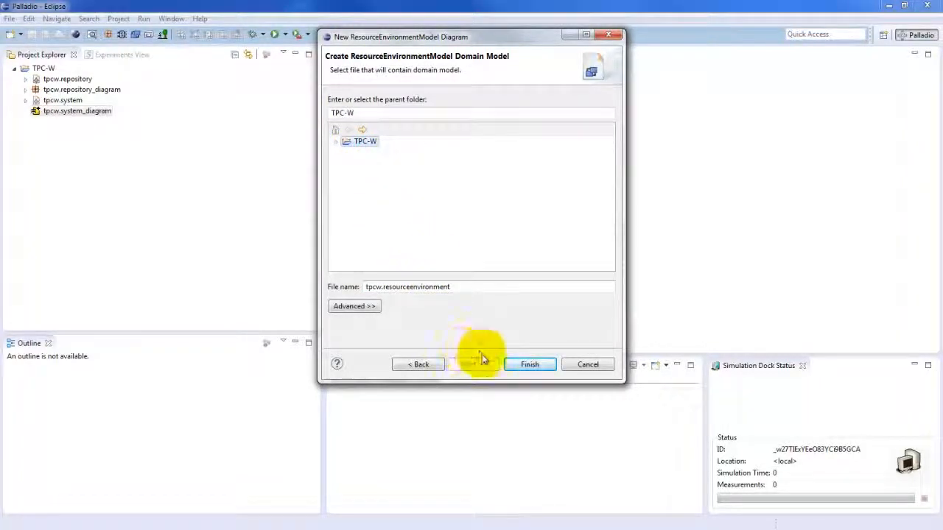
left_click(525, 365)
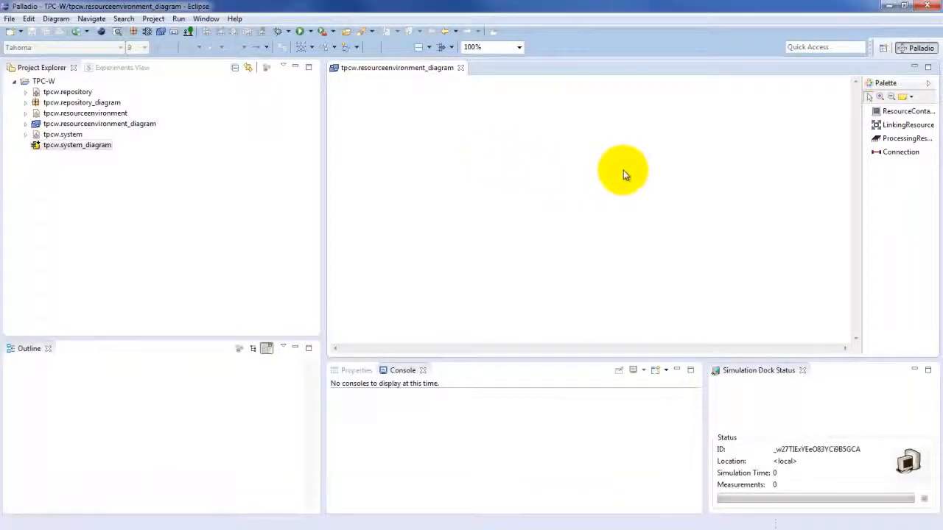
Step: Widen the palette and place three ResourceContainers side by side in the diagram, keeping their default names
left_click_drag(860, 142, 803, 143)
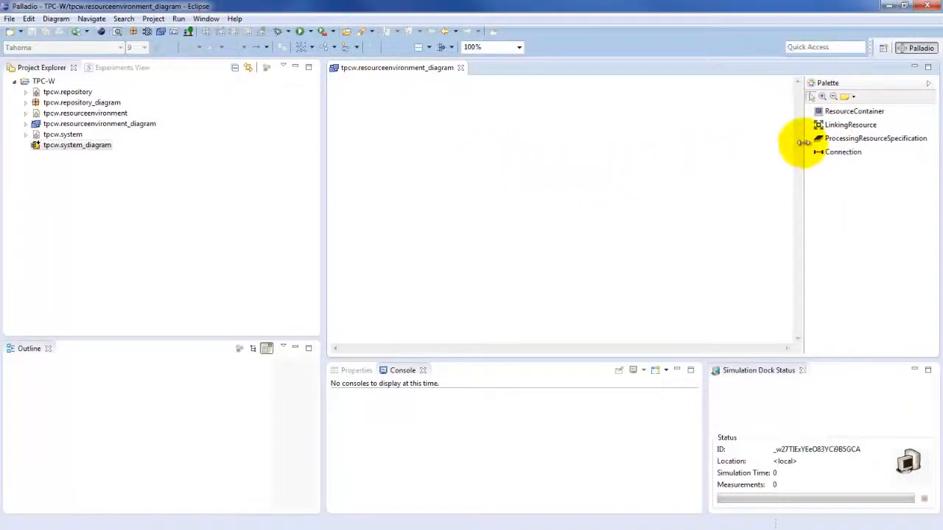
left_click(836, 116)
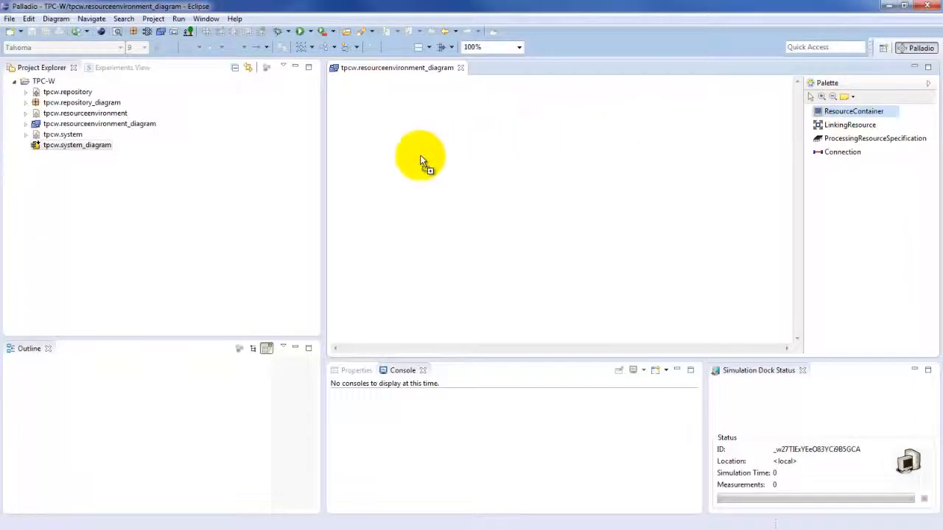
left_click(378, 145)
left_click(543, 148)
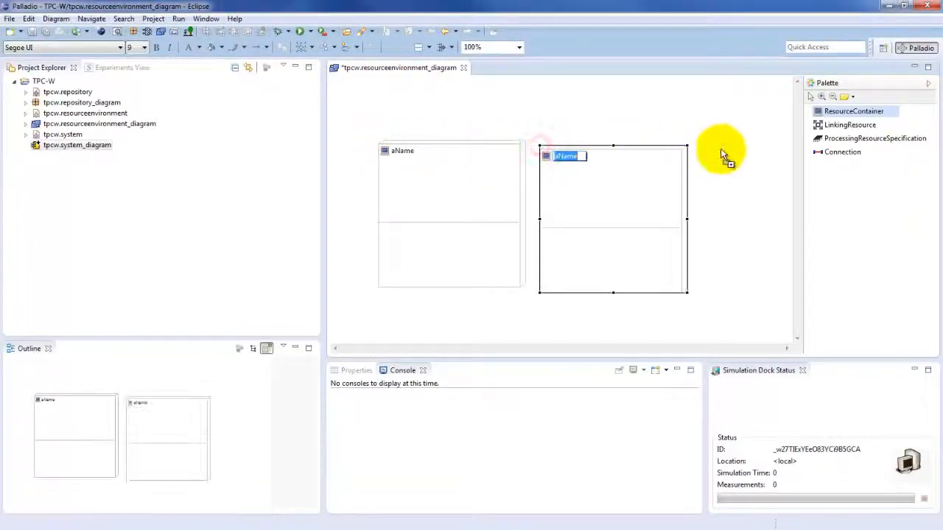
left_click(720, 152)
key("Escape")
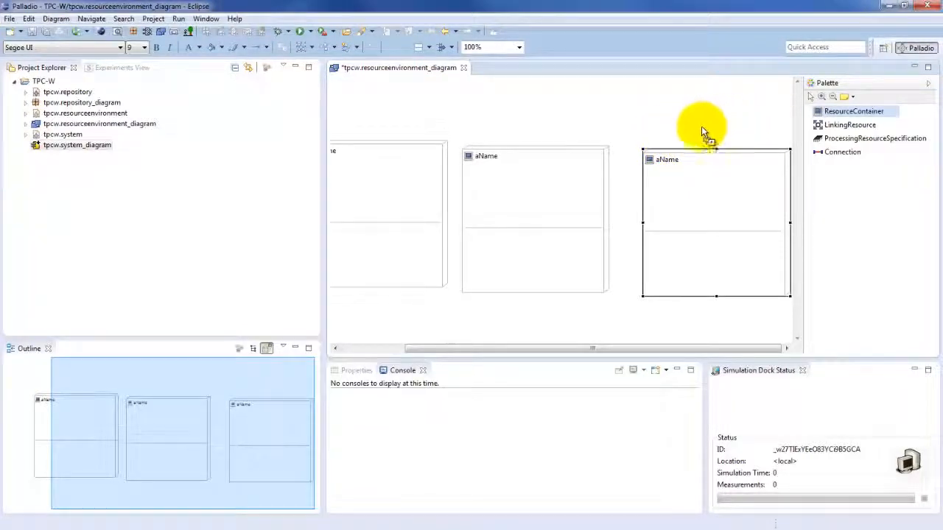
key("Escape")
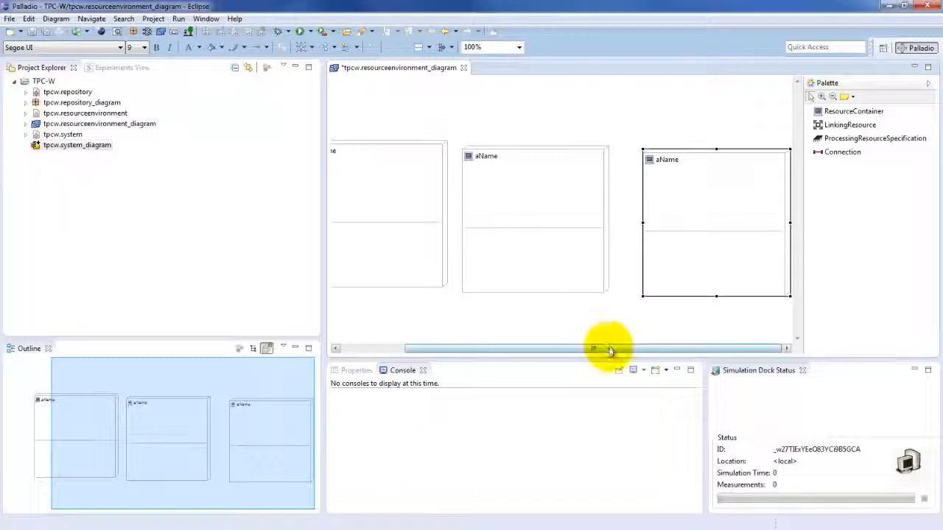
Step: Enlarge the diagram area, rename the rightmost resource container "Database Server" and move it down and slightly right
mouse_move(610, 351)
left_mouse_down()
mouse_move(524, 351)
mouse_move(597, 351)
left_mouse_up()
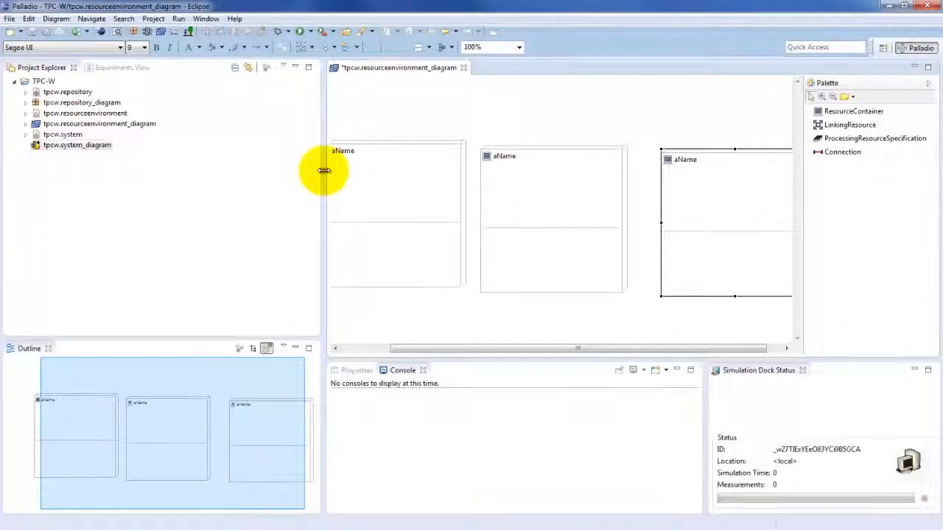
left_click_drag(324, 170, 193, 170)
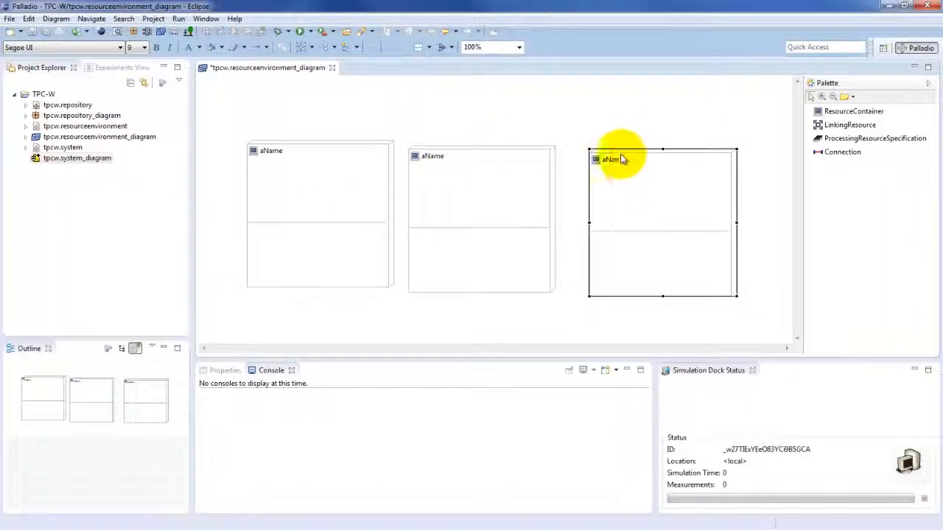
left_click(621, 159)
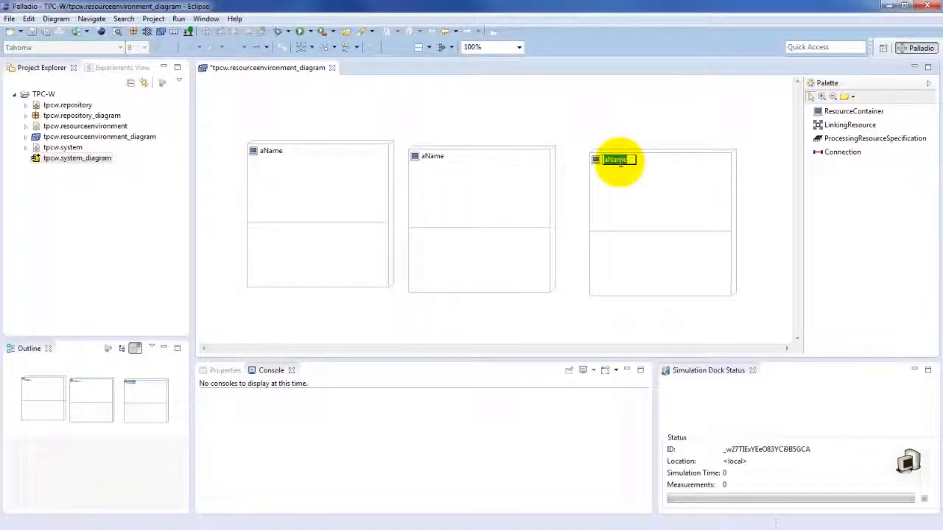
type("Database Serve")
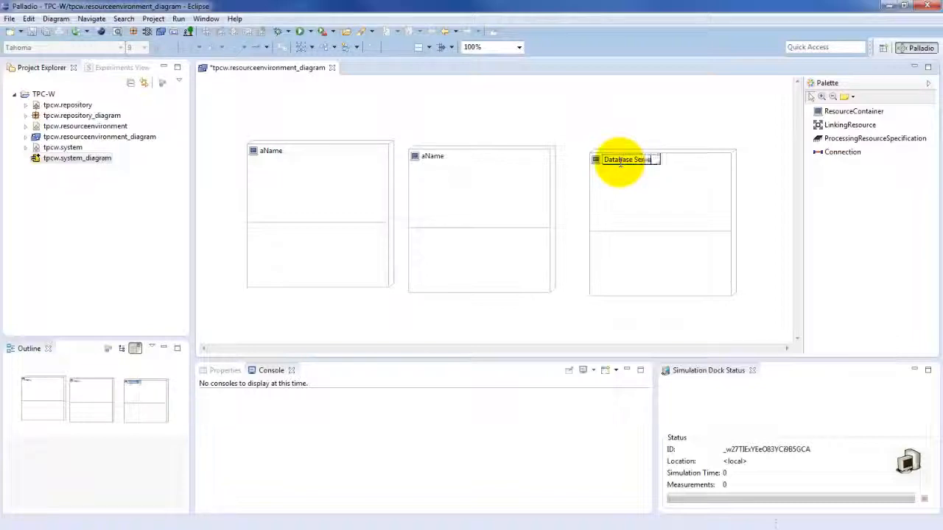
type("r")
left_click(666, 130)
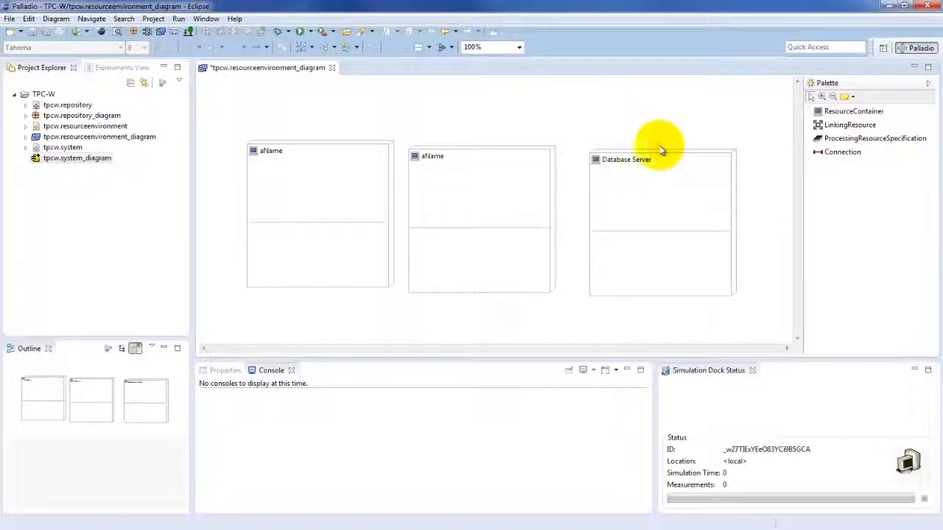
mouse_move(663, 156)
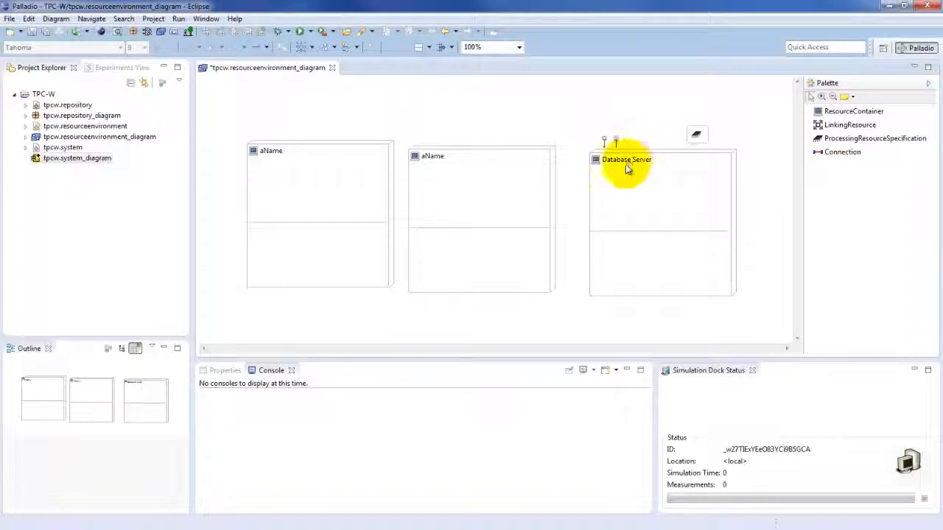
left_click_drag(640, 162, 684, 215)
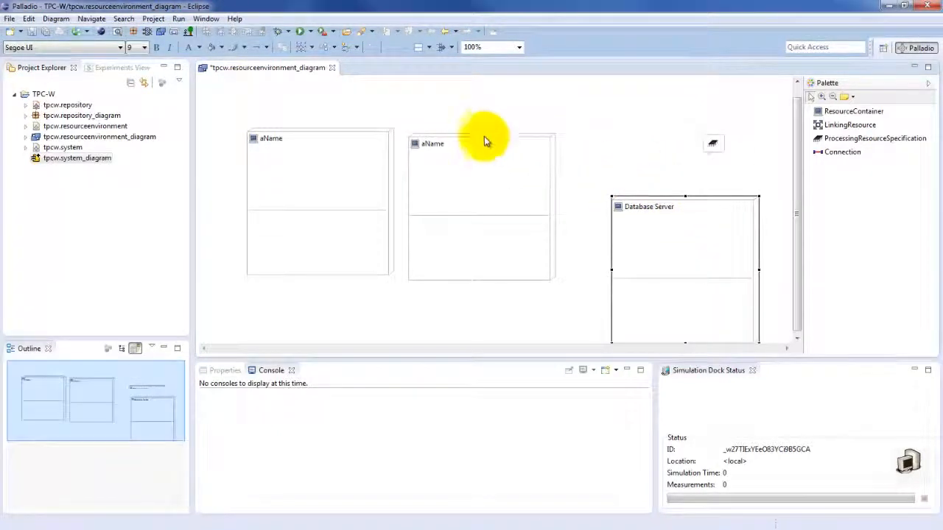
Step: Rename the middle resource container "Image Server" and move it directly above the Database Server container
left_click(462, 148)
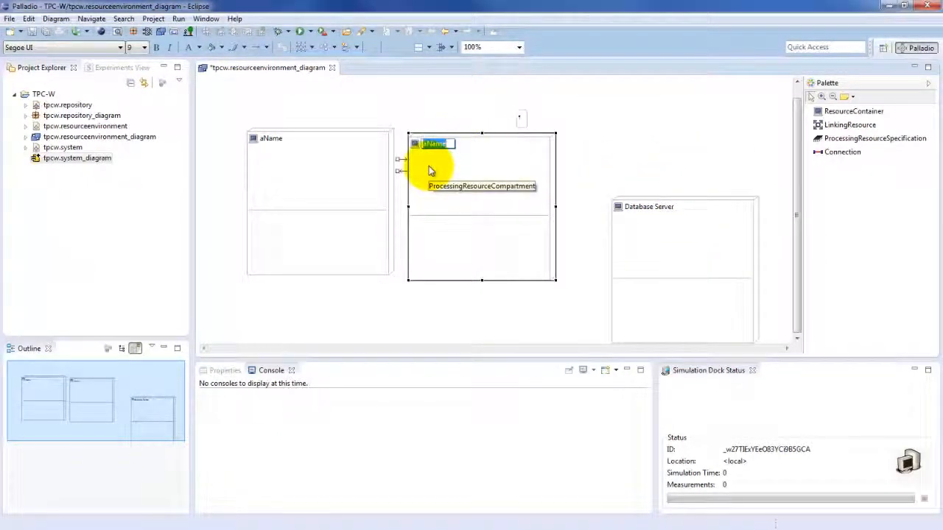
type("Image Server")
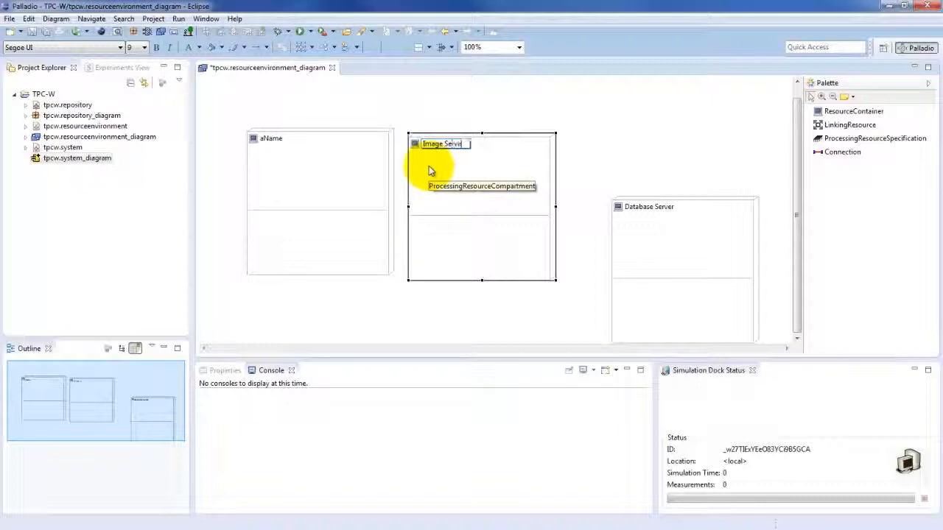
left_click(584, 116)
left_click_drag(507, 166, 698, 90)
left_click_drag(661, 126, 676, 114)
Step: Rename the remaining resource container "Application Server" and move it right and slightly up, closer to the other two containers
left_click(311, 191)
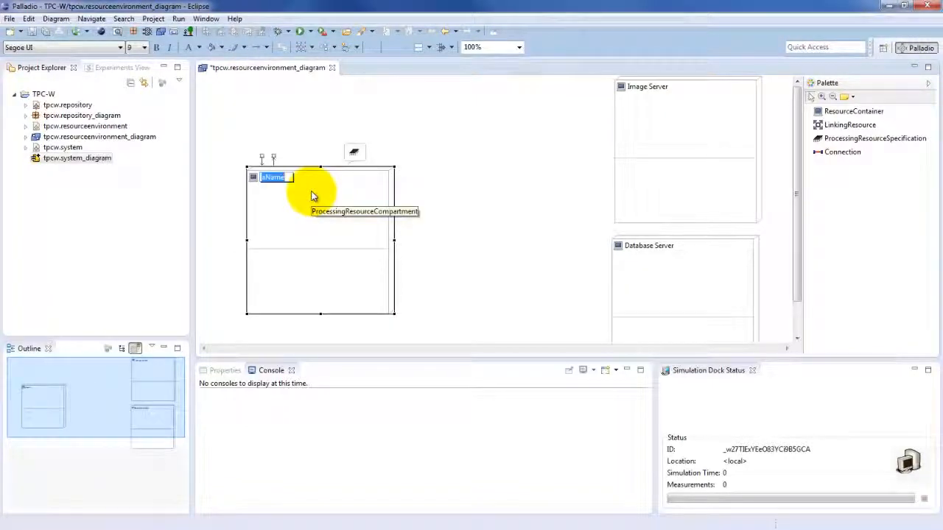
type("Applicati")
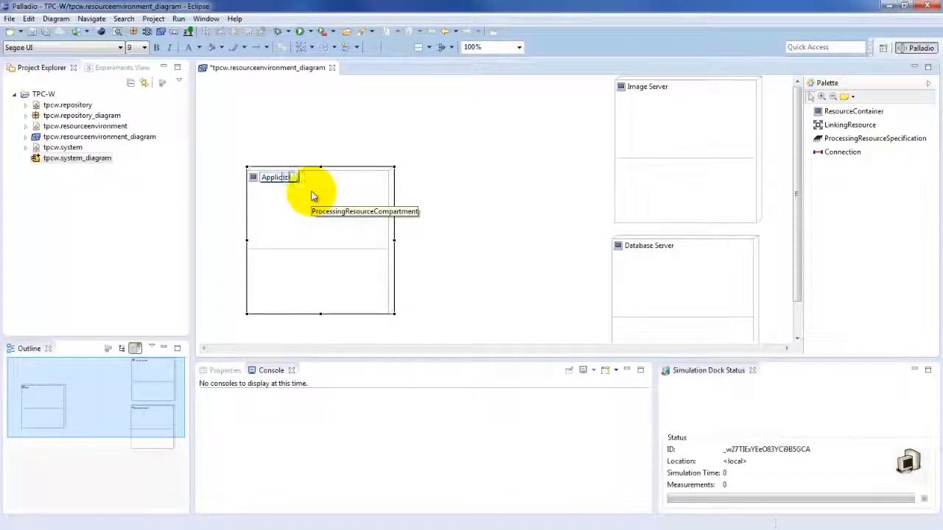
type("on Server")
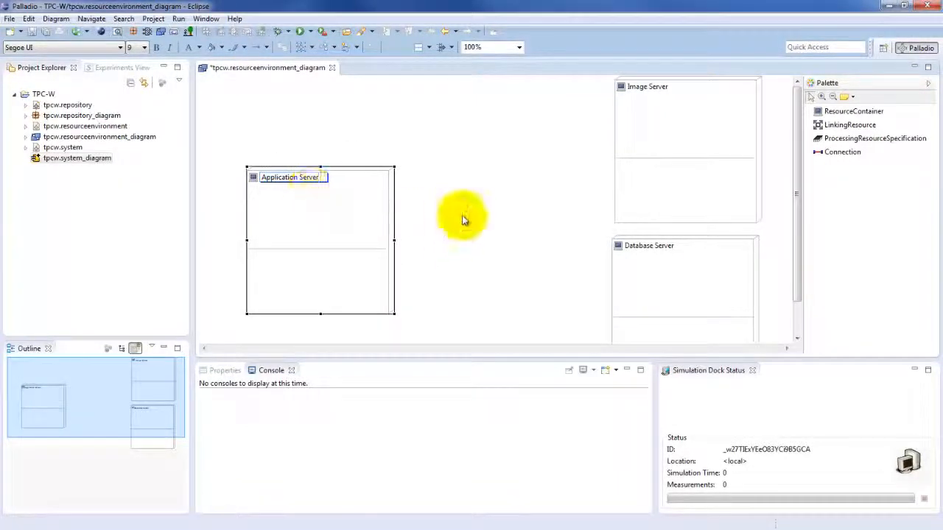
left_click(477, 204)
left_click_drag(351, 180, 447, 155)
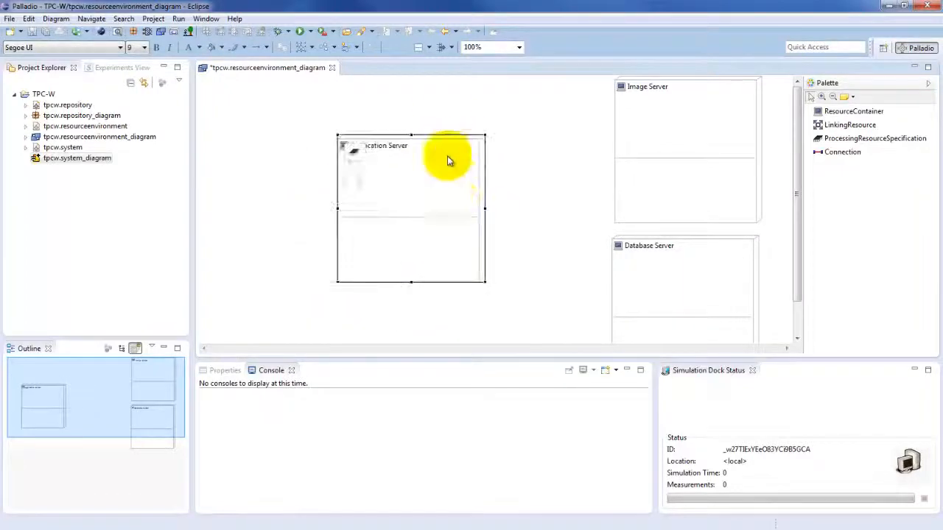
left_click(494, 137)
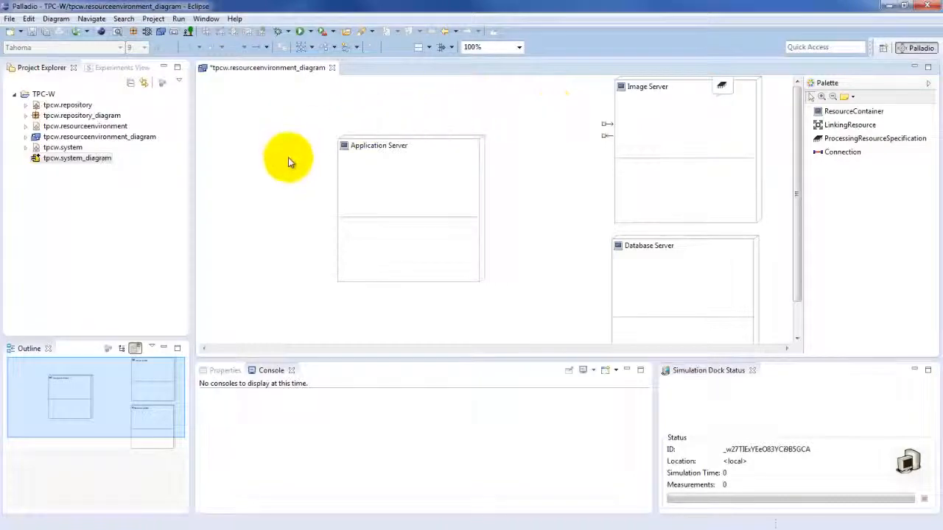
left_click(391, 167)
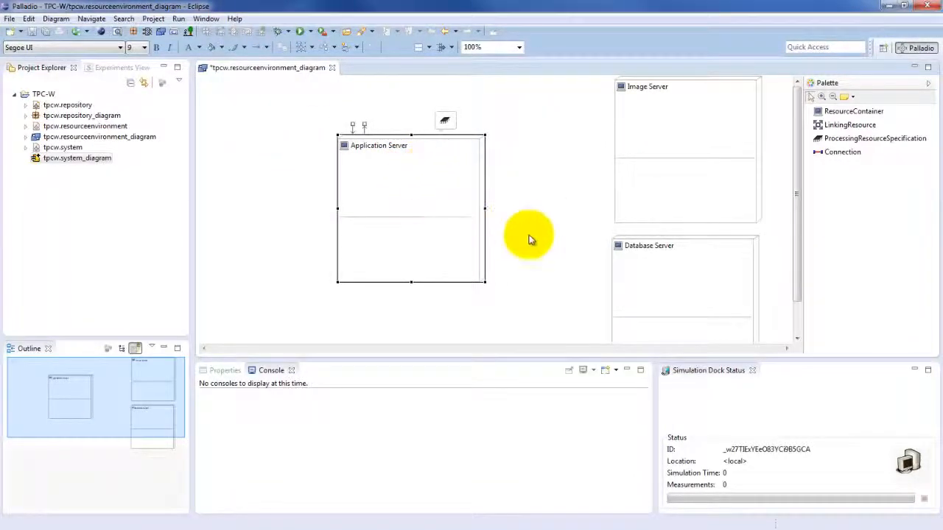
left_click(661, 267)
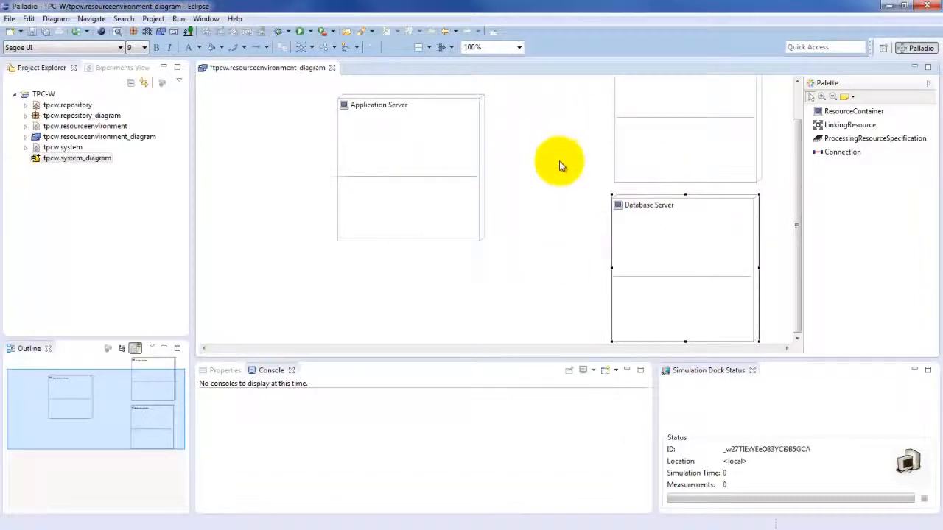
left_click_drag(796, 201, 795, 148)
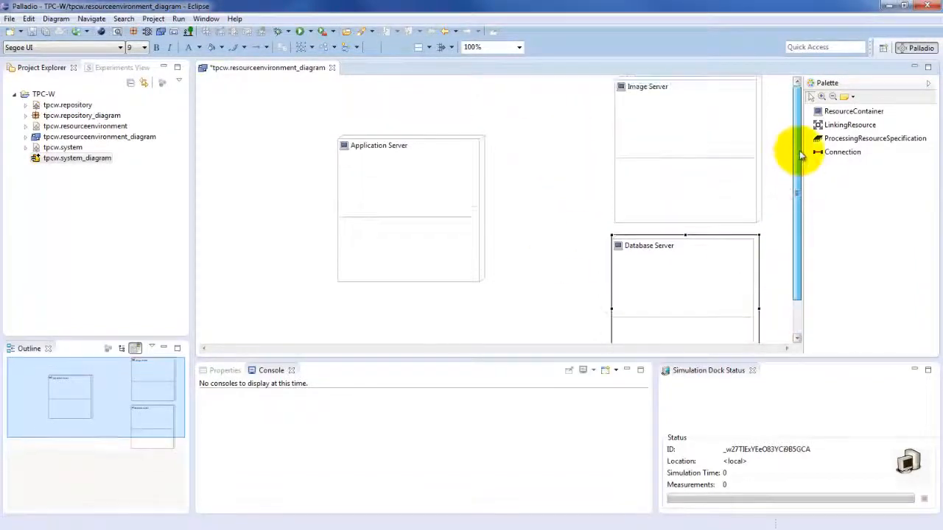
Step: Add a LAN LinkingResource between the Application Server and the other containers, with latency 0 and throughput 0
left_click(842, 127)
left_click(532, 206)
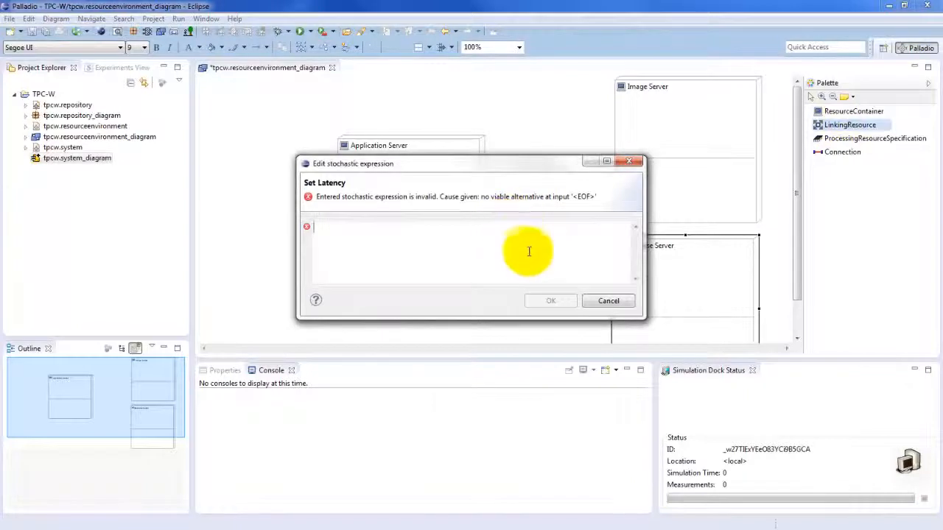
type("0")
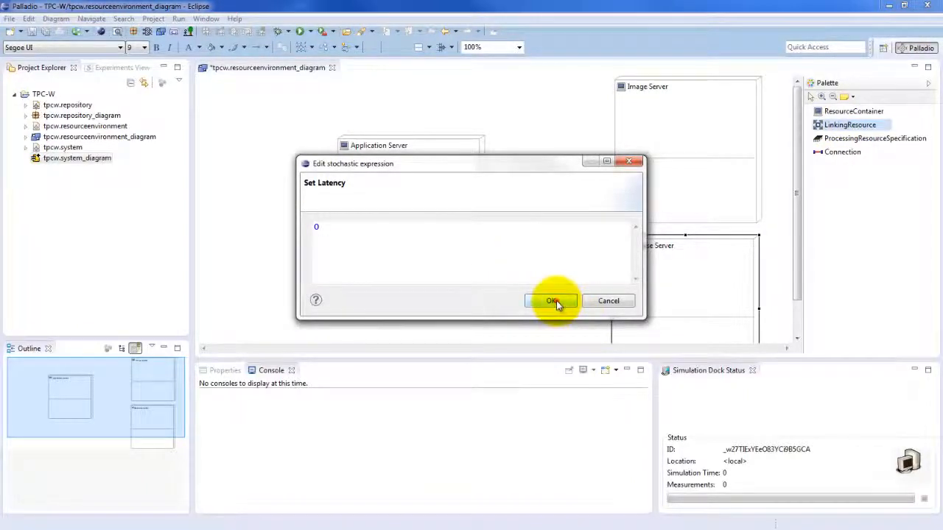
left_click(556, 300)
left_click(423, 235)
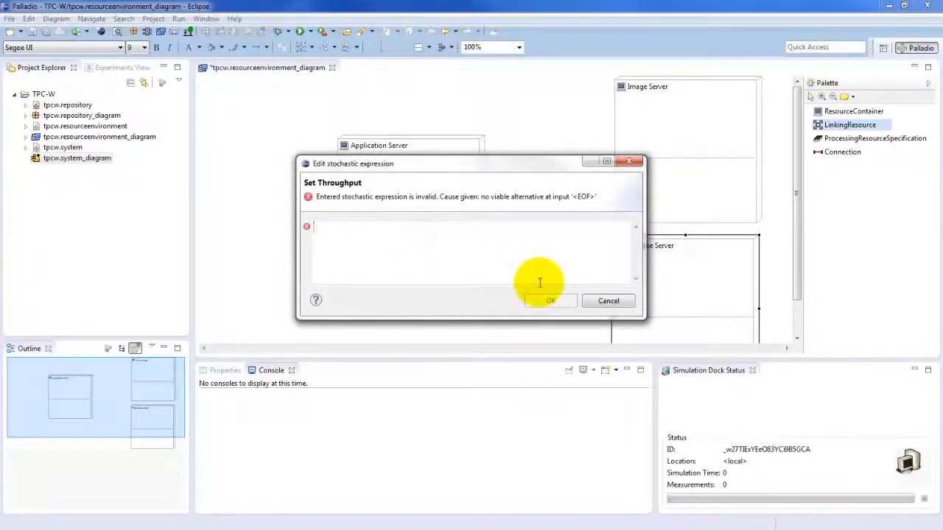
type("0")
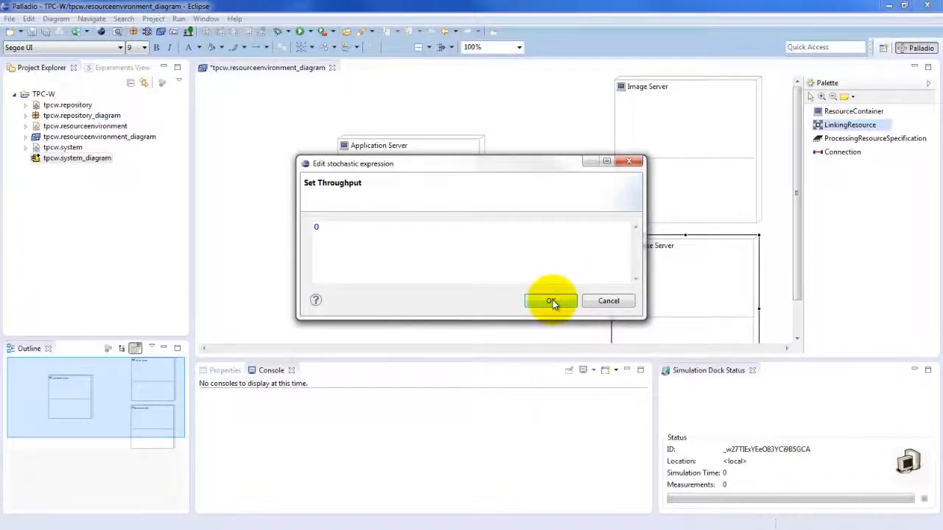
left_click(552, 301)
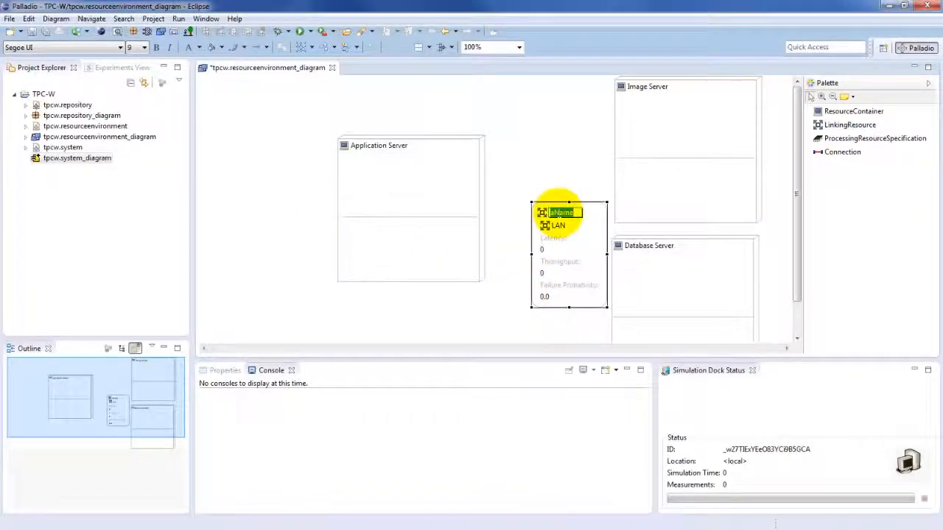
Step: Name the linking resource "network" and move it up and slightly left, beside the Application Server
type("LAN")
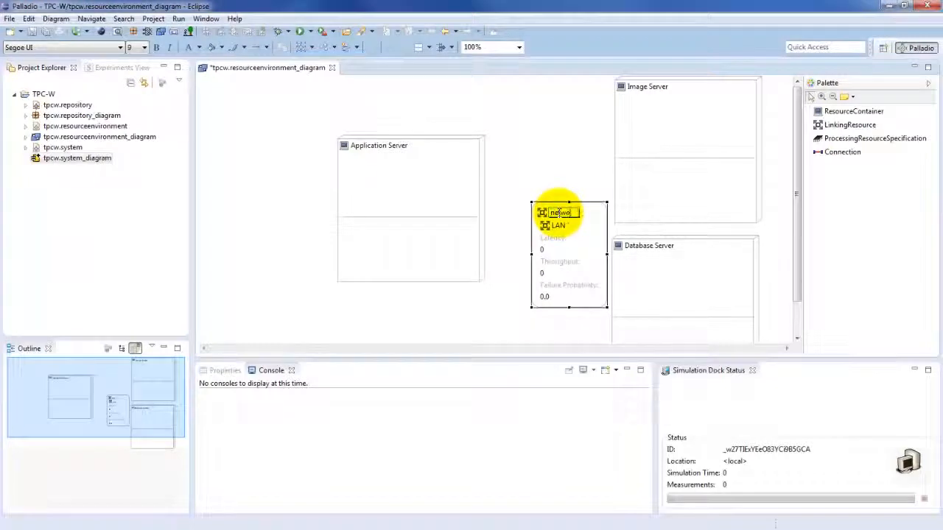
left_click(545, 154)
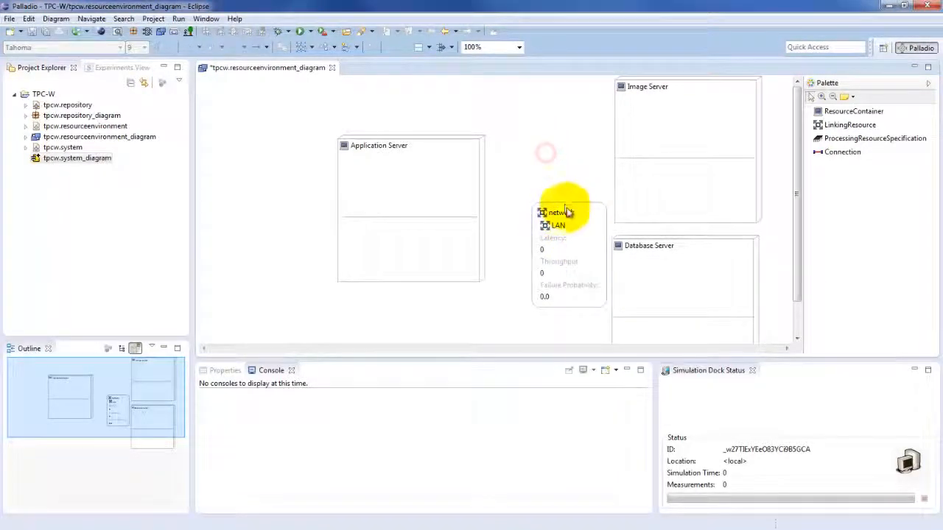
left_click_drag(572, 213, 550, 177)
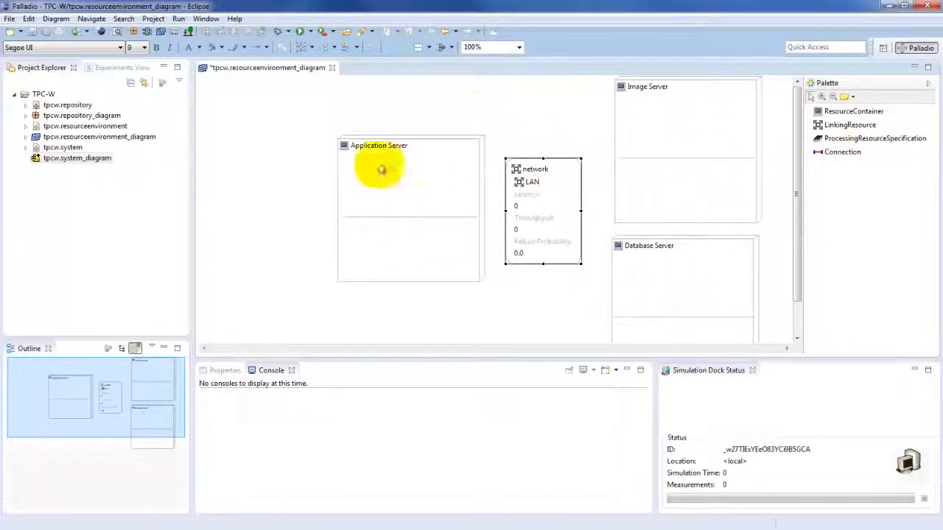
Step: Connect the network linking resource to the Application Server, Image Server and Database Server, and save the diagram
mouse_move(467, 215)
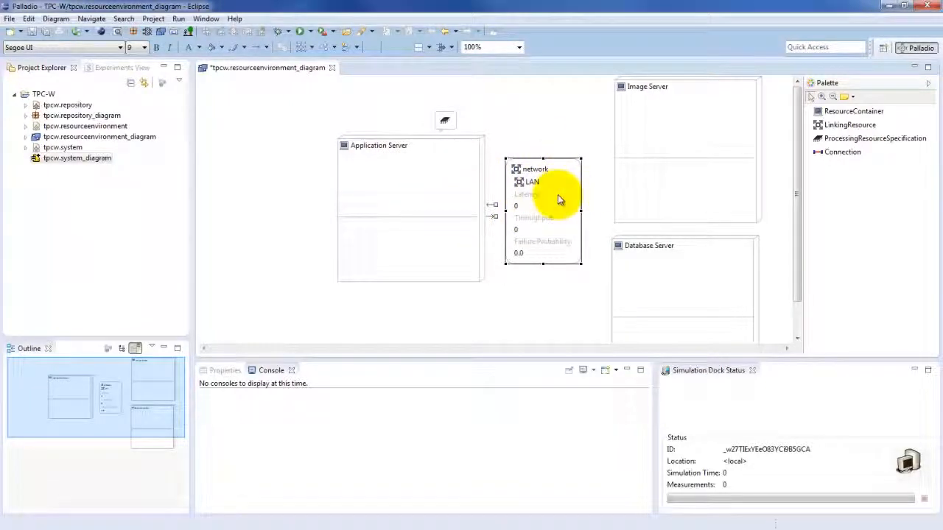
left_click(844, 154)
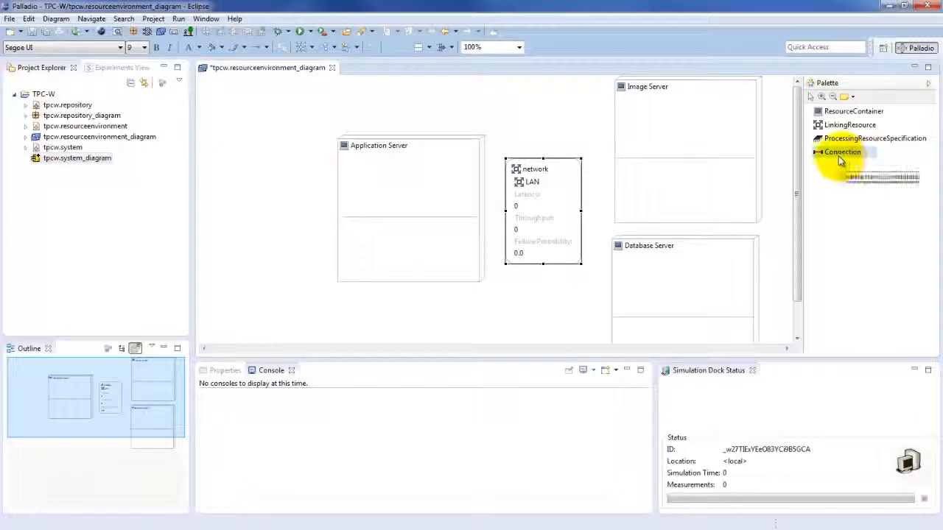
left_click(536, 172)
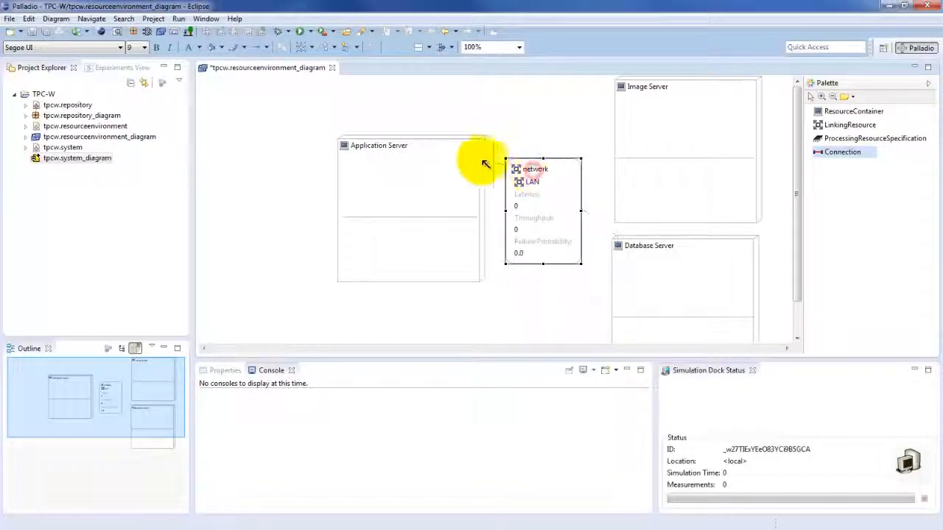
left_click(443, 159)
left_click(528, 173)
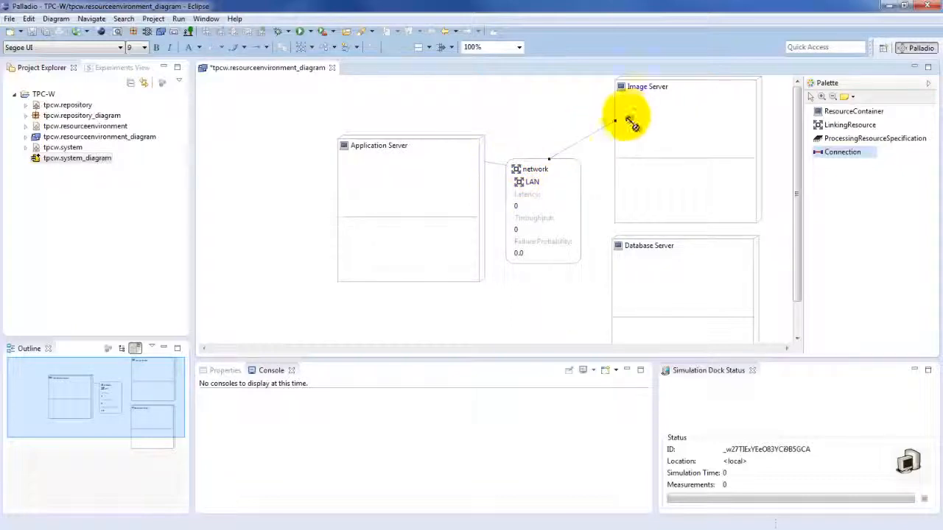
left_click(631, 122)
left_click(545, 169)
left_click(626, 250)
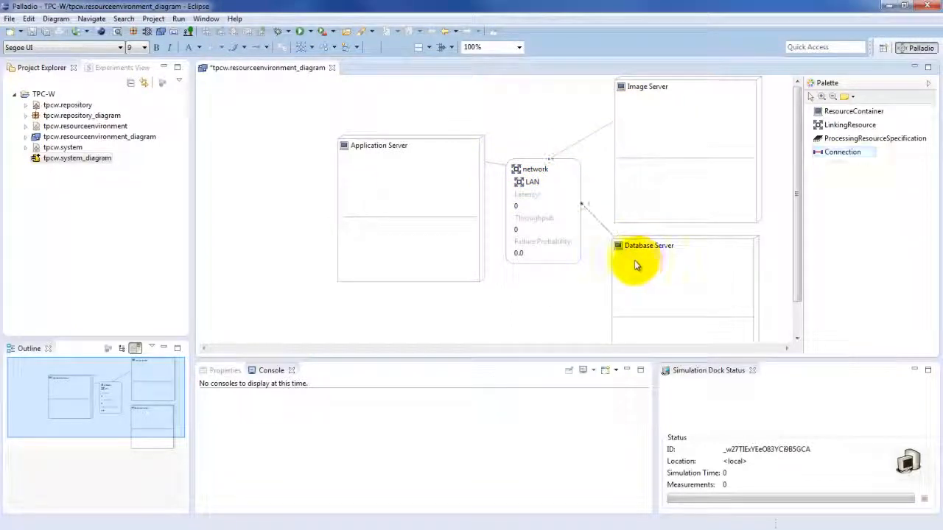
left_click(569, 292)
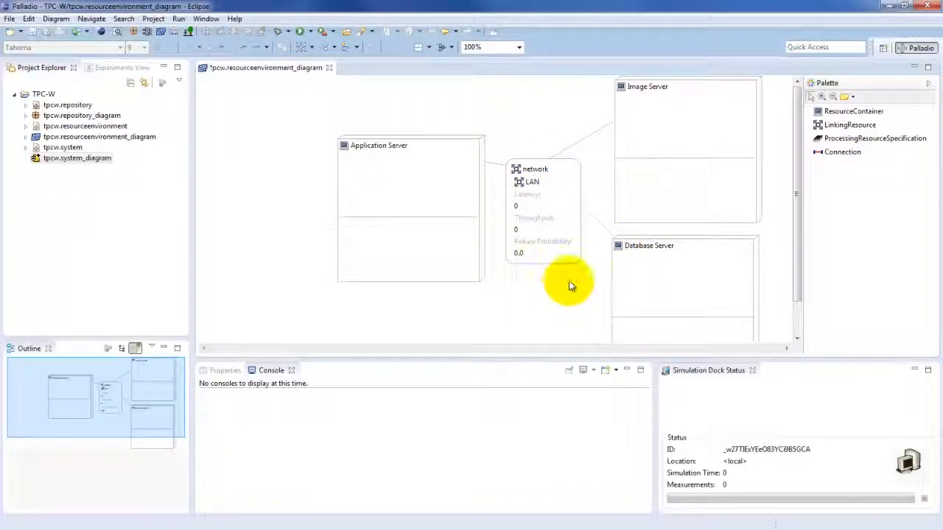
key("ctrl+s")
Step: Add a ProcessingResourceSpecification of type CPU to the Application Server with a processing rate of 1
mouse_move(569, 280)
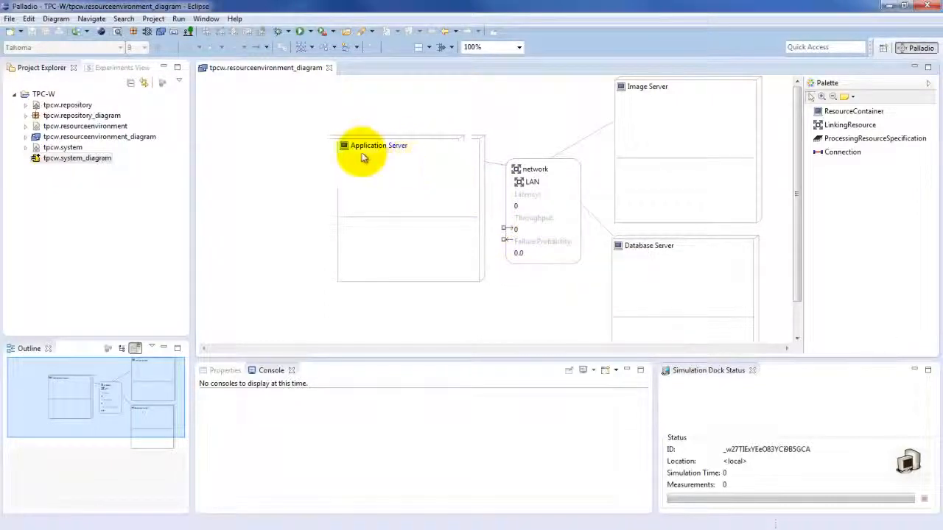
left_click(401, 157)
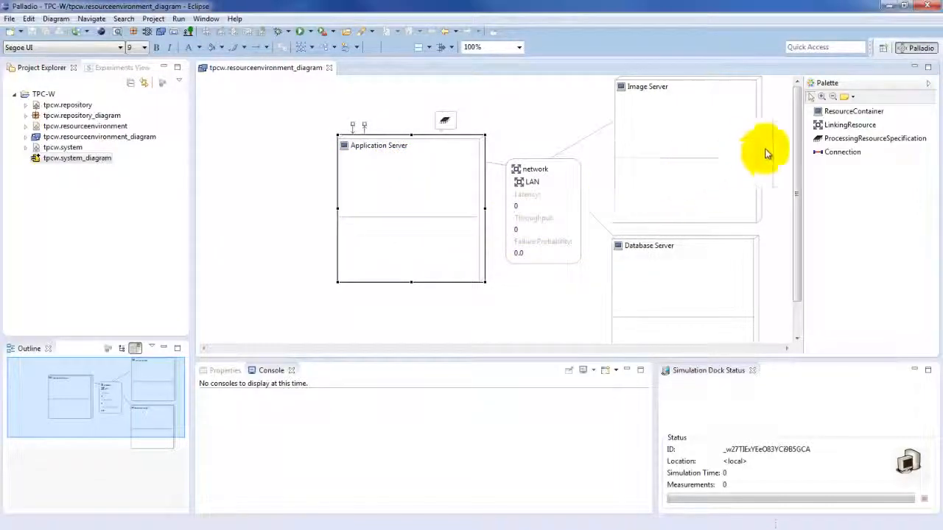
left_click(847, 141)
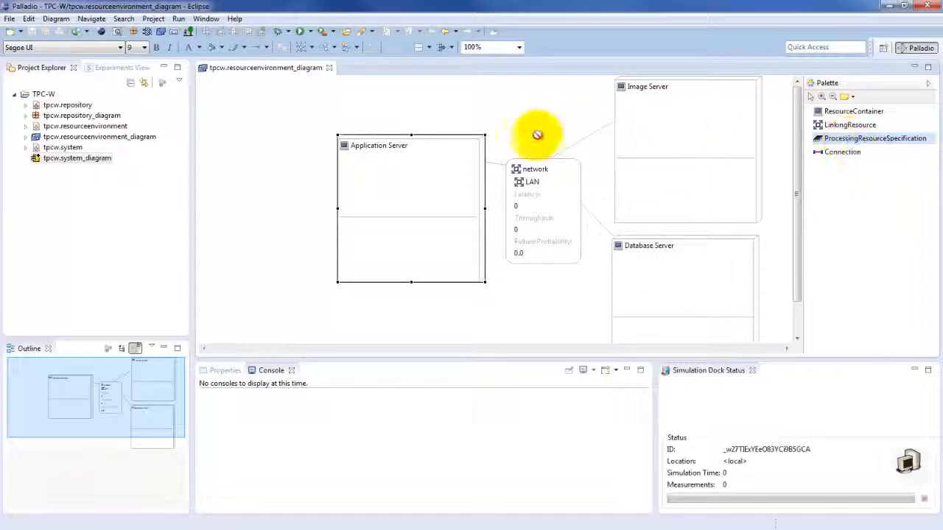
left_click(401, 184)
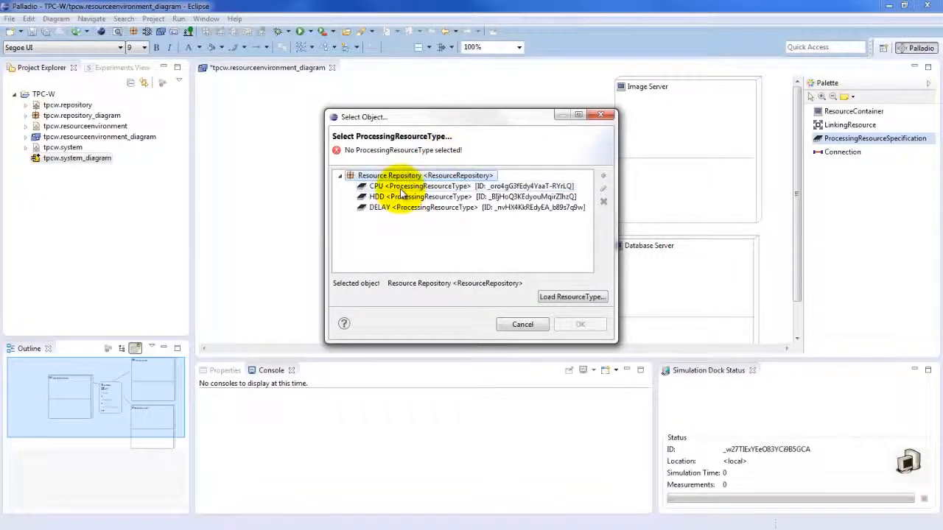
left_click(402, 187)
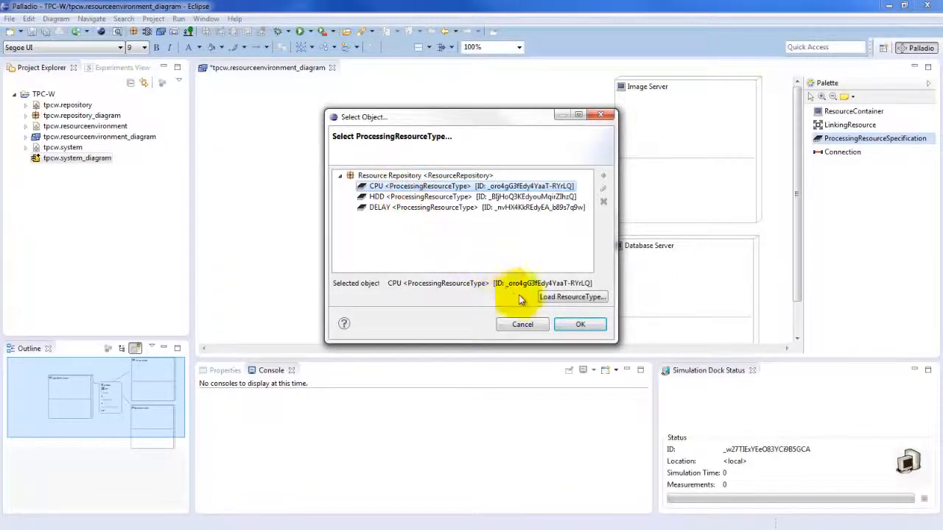
left_click(582, 325)
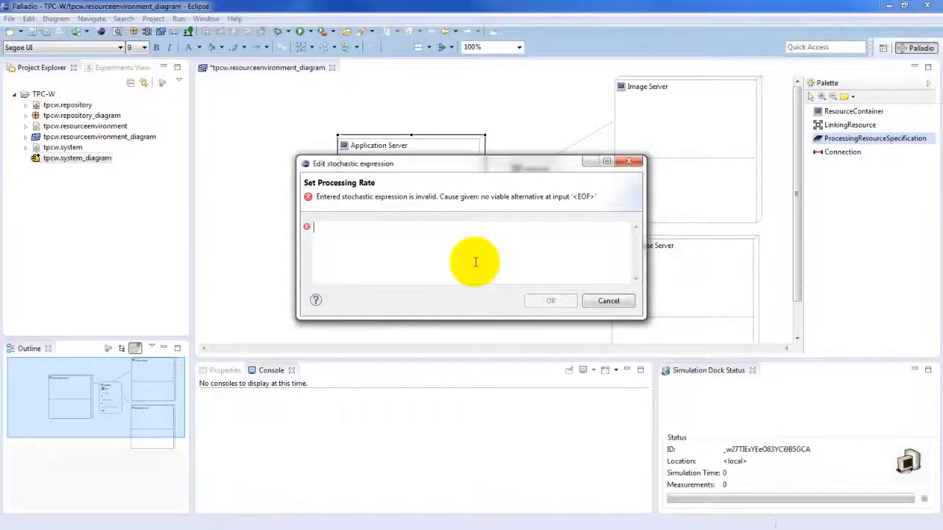
type("1")
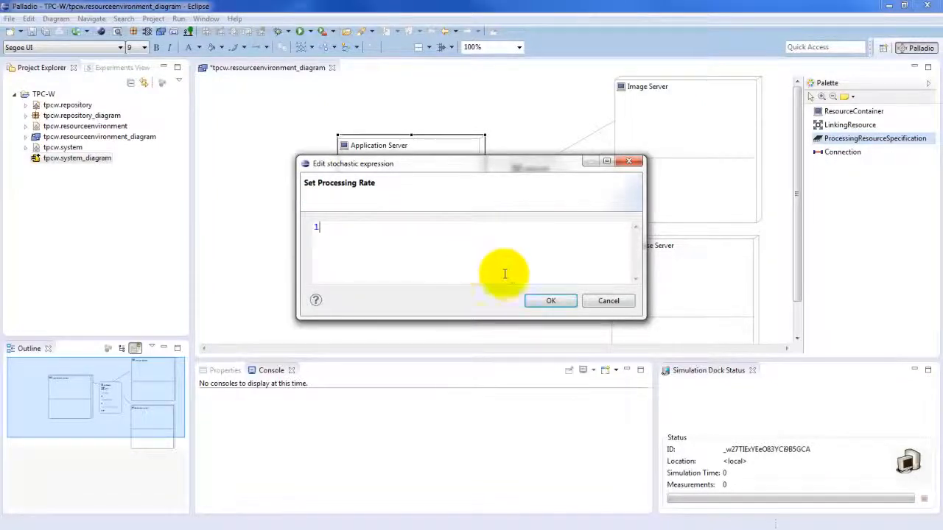
left_click(548, 300)
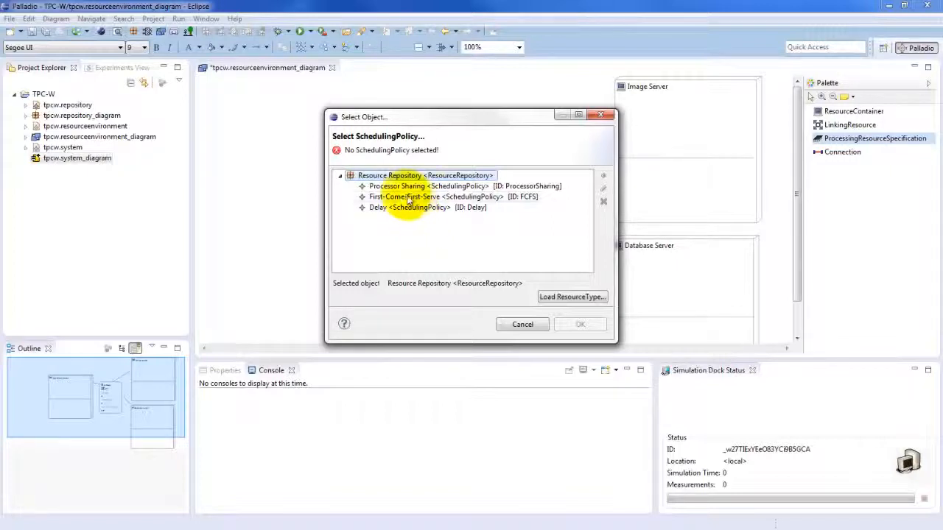
Step: Assign the Processor Sharing scheduling policy to the Application Server's CPU and keep its default MTTF
left_click(379, 209)
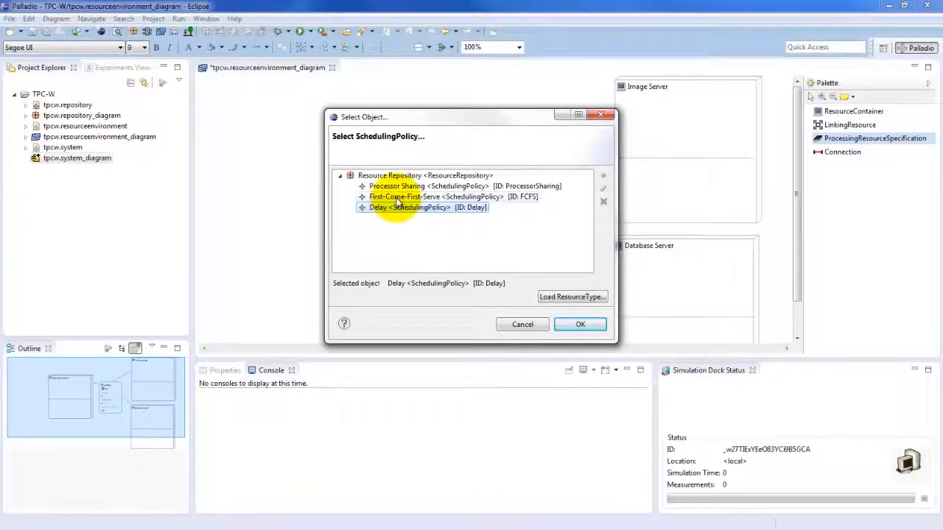
left_click(398, 198)
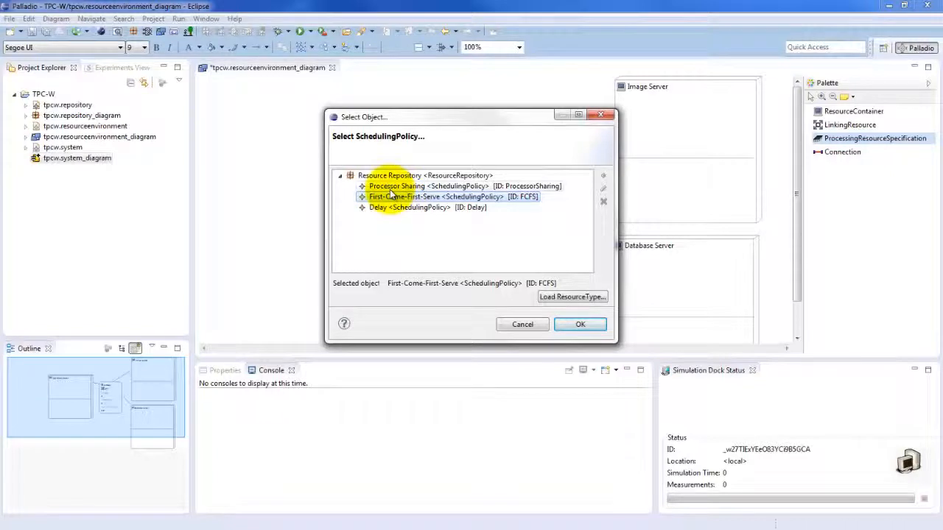
left_click(390, 186)
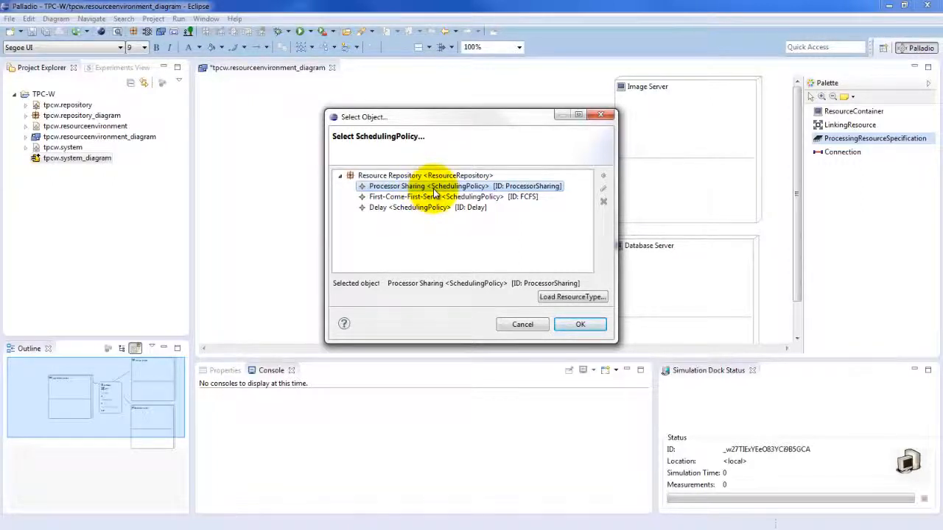
left_click(581, 326)
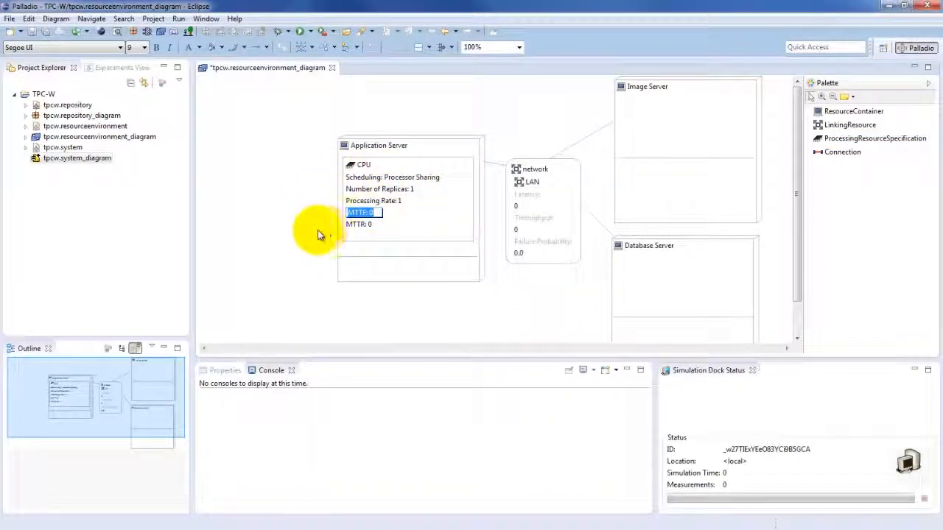
left_click(323, 205)
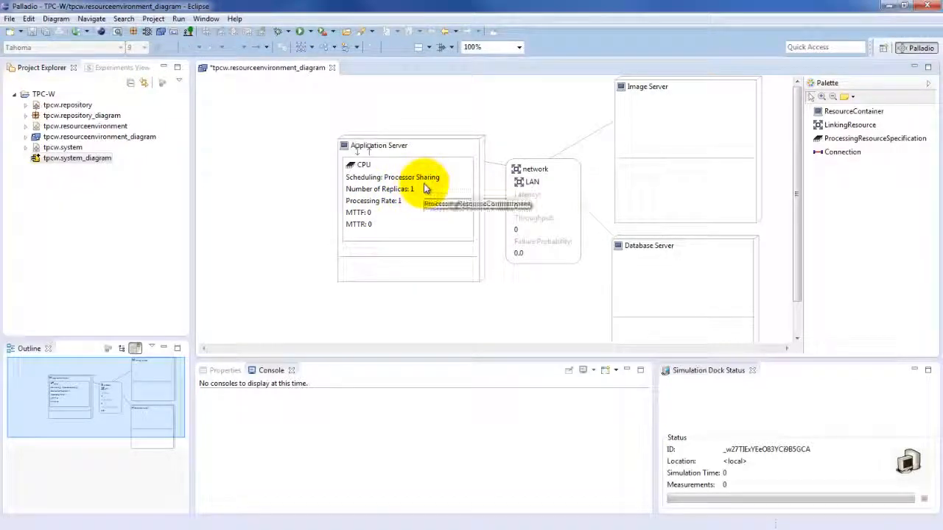
Step: Save the resource environment diagram and close it
left_click(268, 188)
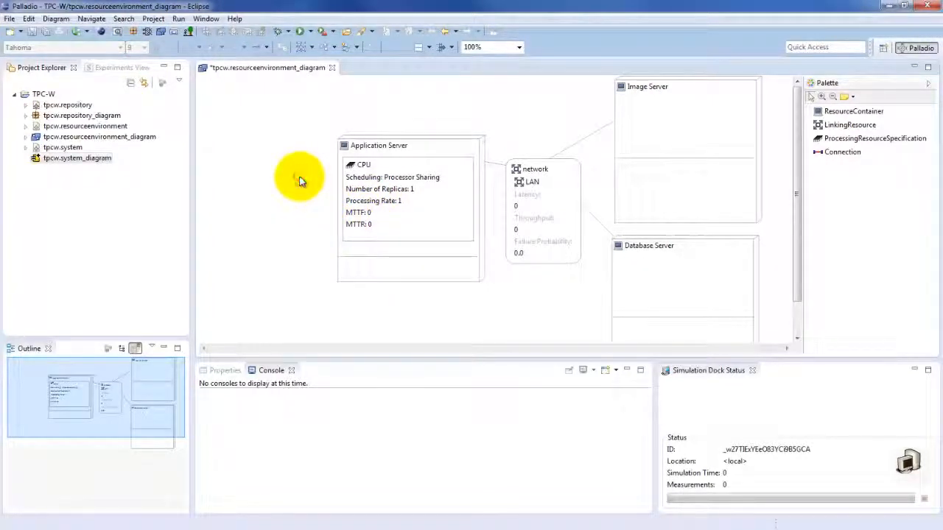
mouse_move(300, 181)
key("ctrl+s")
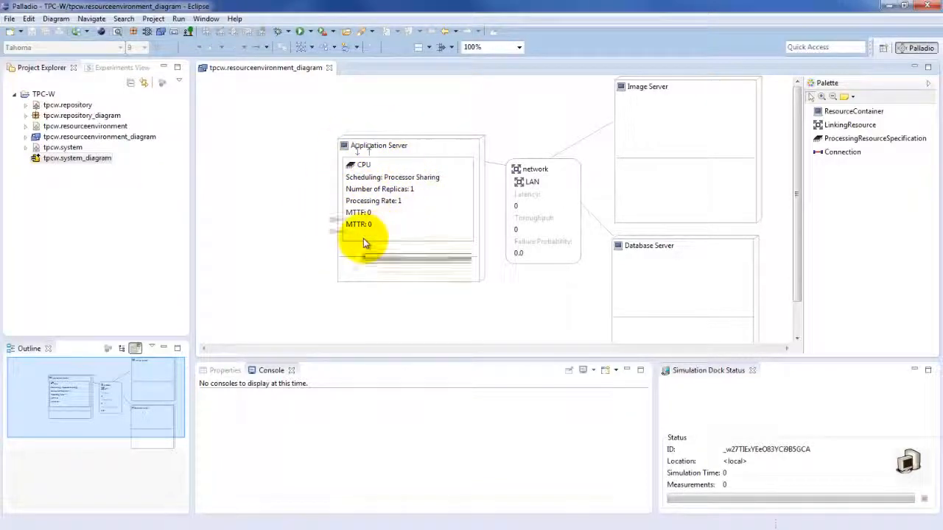
left_click(348, 180)
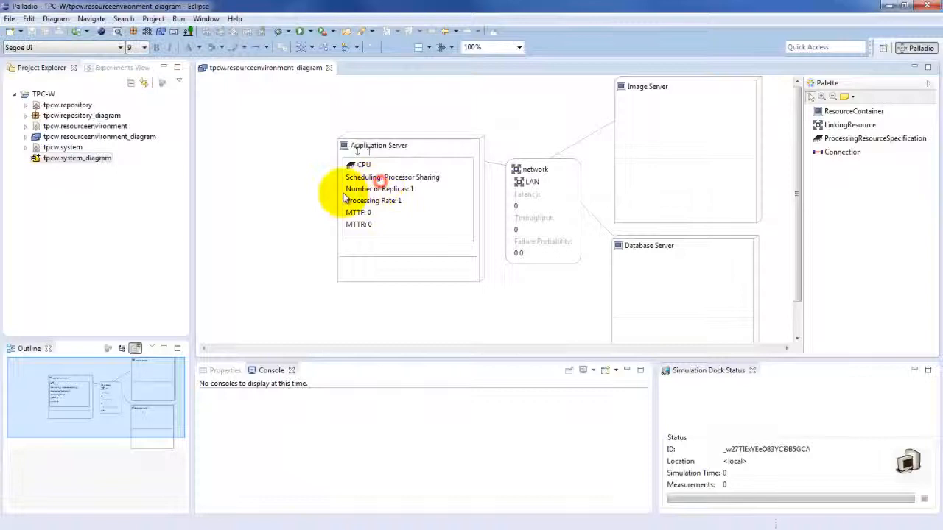
left_click(259, 197)
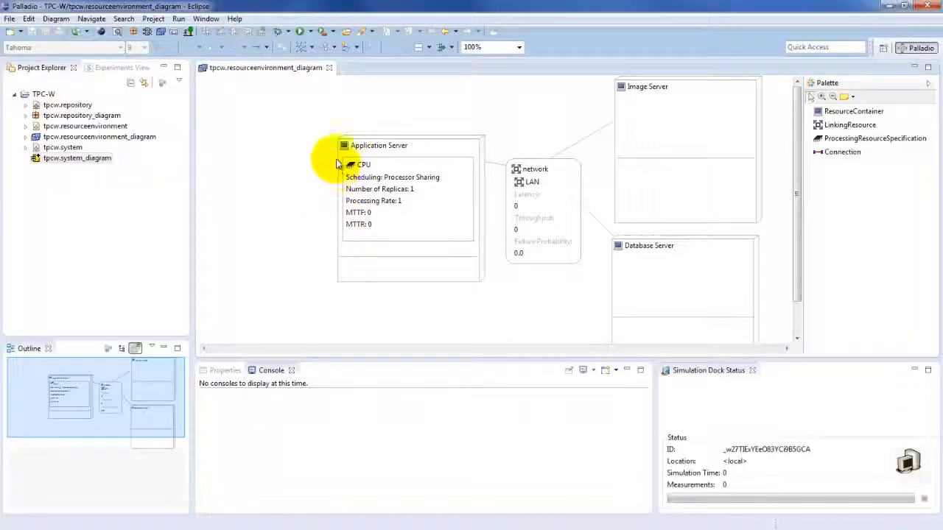
left_click(329, 68)
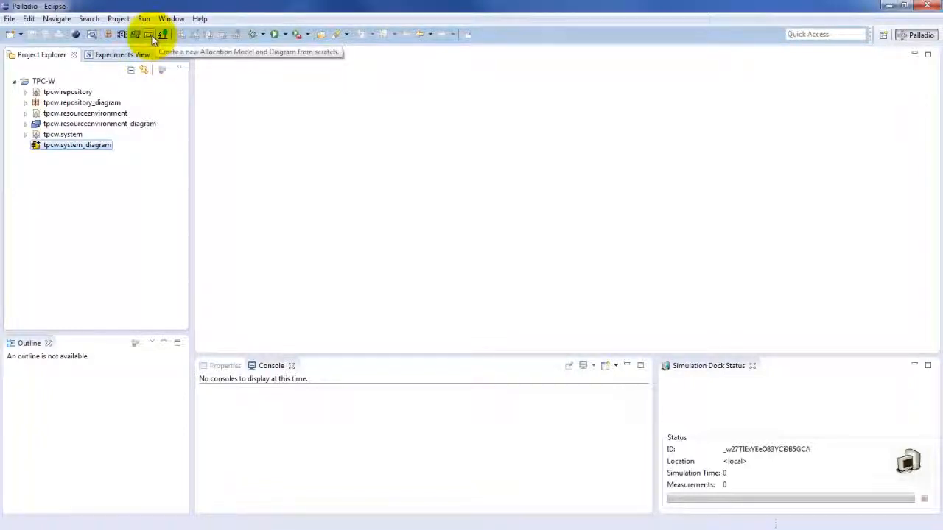
Step: Start a new allocation model and diagram, storing the diagram in the TPC-W folder as tpcw.allocation_diagram
left_click(152, 35)
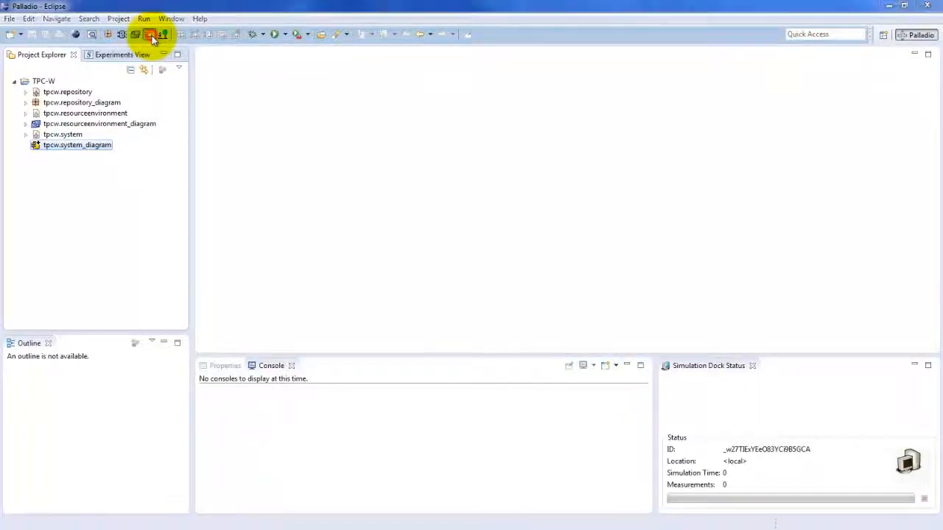
left_click(361, 142)
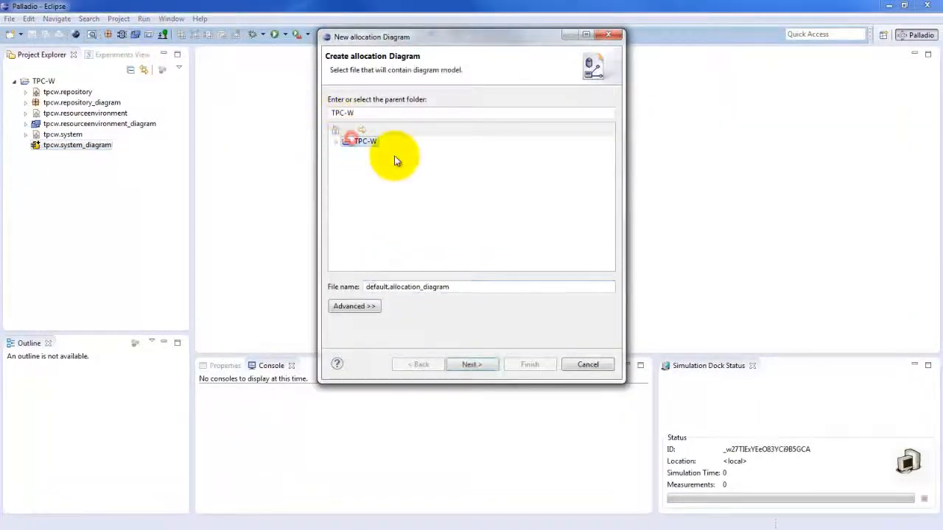
left_click(383, 288)
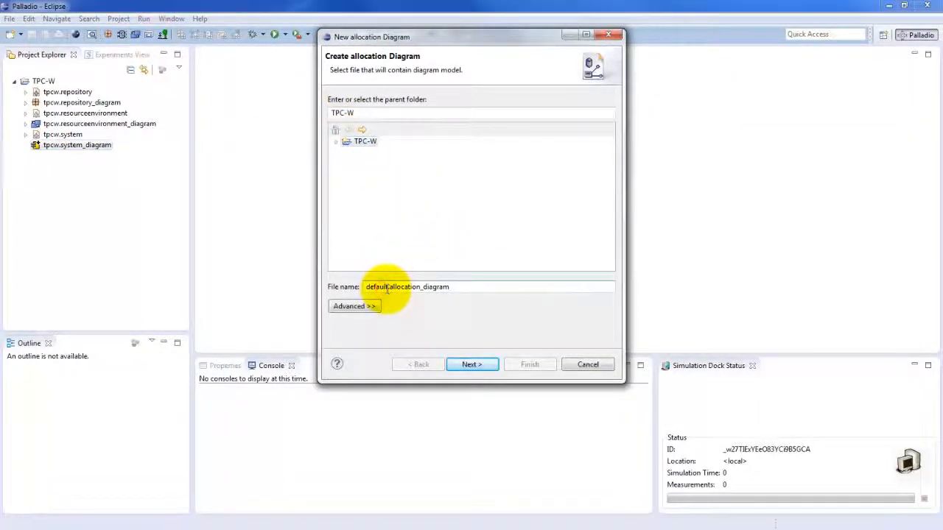
double_click(384, 288)
key("BackSpace")
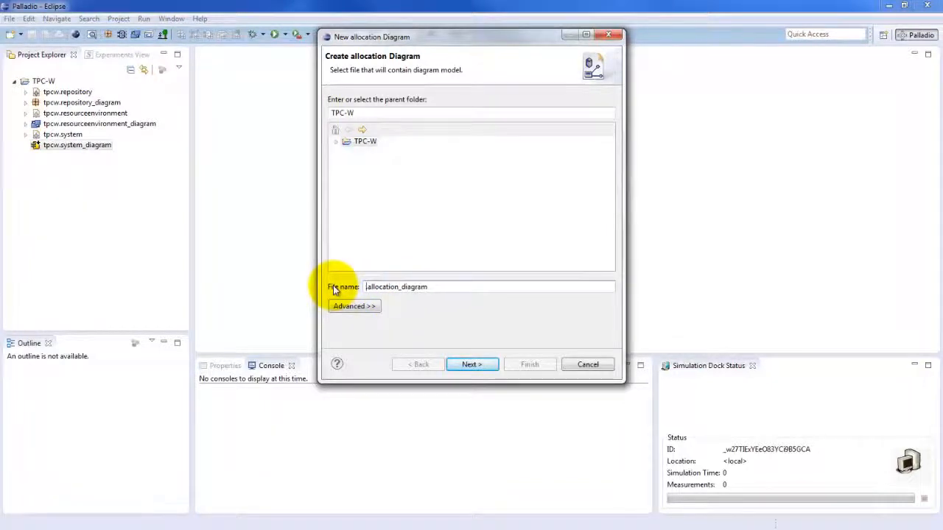
type("tpcw")
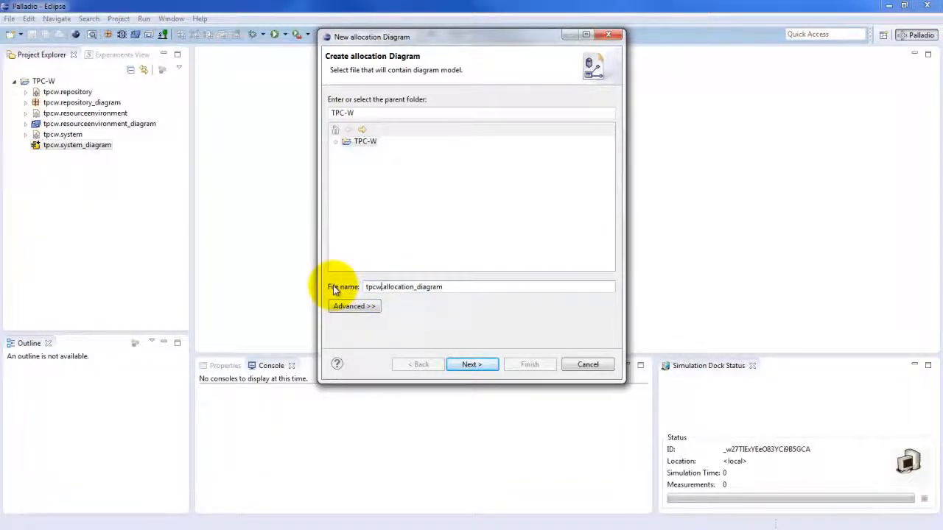
left_click(464, 365)
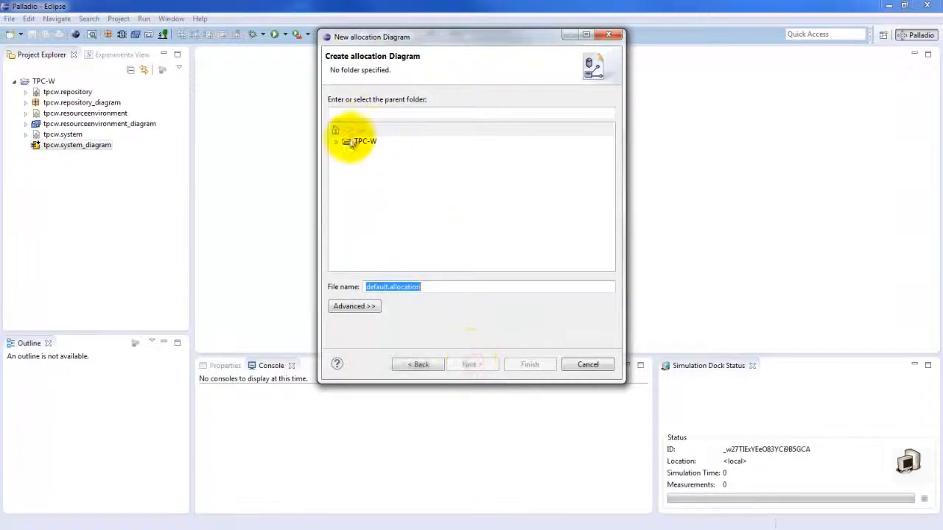
Step: Store the allocation domain model in the TPC-W folder as tpcw.allocation
left_click(357, 141)
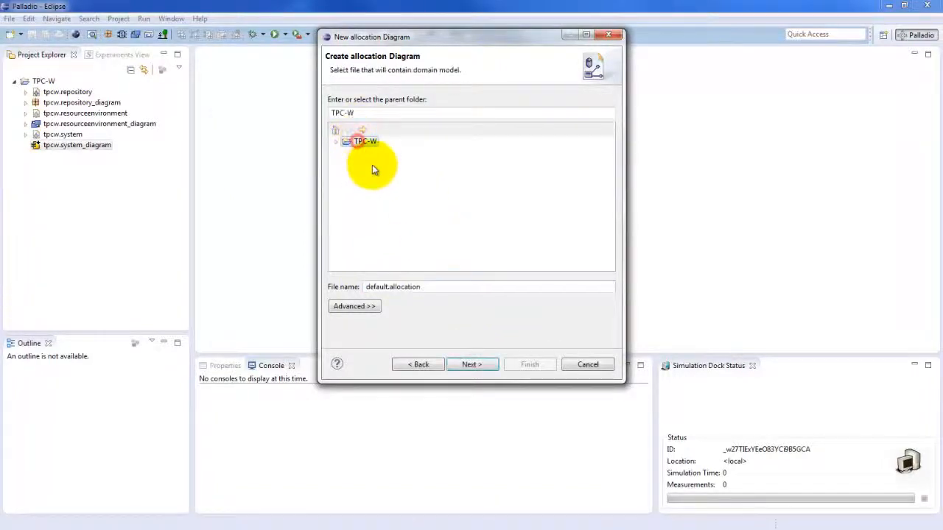
double_click(386, 288)
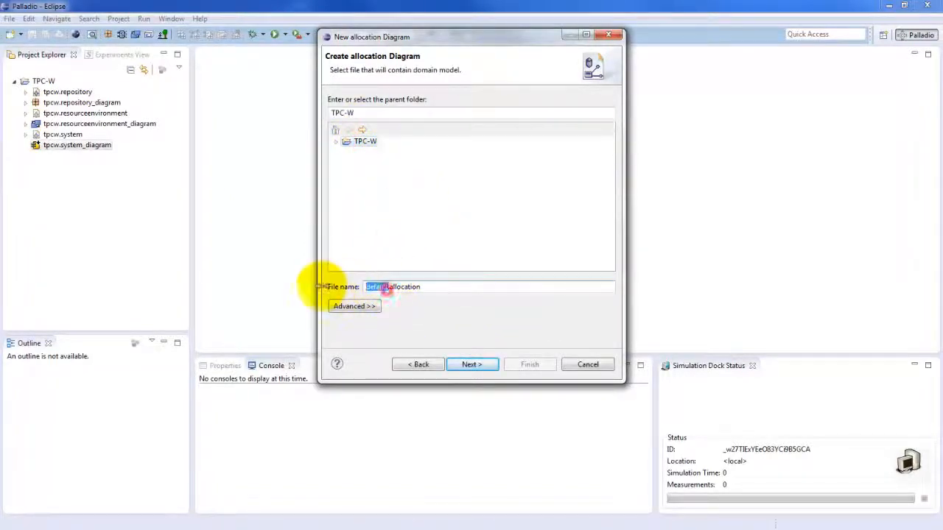
type("t")
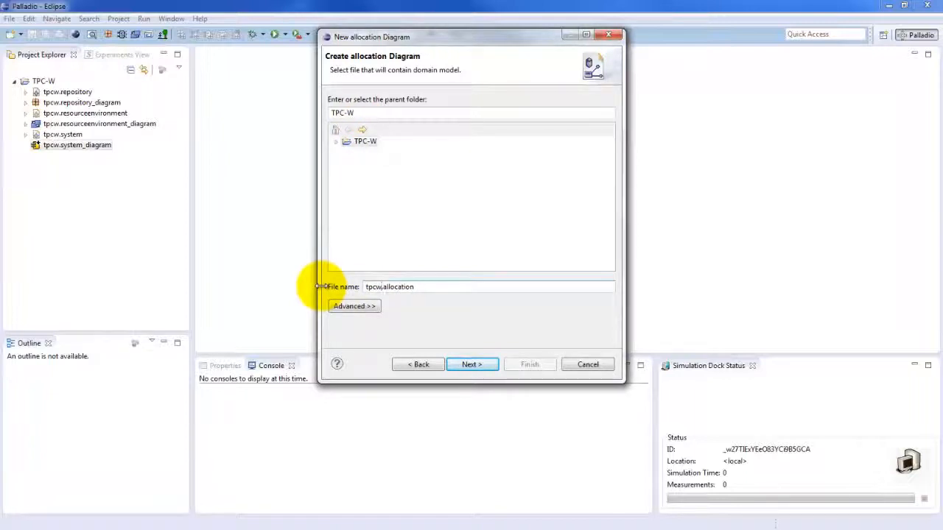
left_click(473, 365)
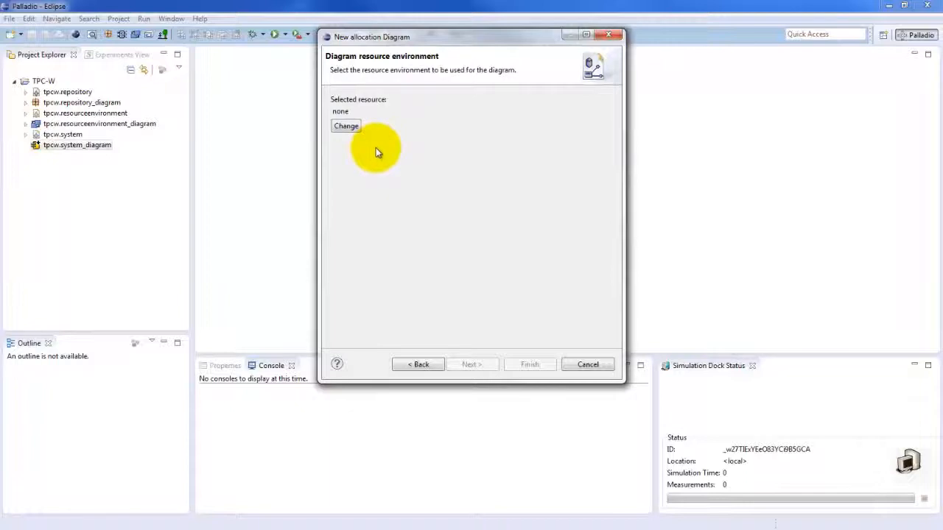
Step: Assign tpcw.resourceenvironment from the TPC-W workspace project as the allocation diagram's resource environment
left_click(344, 128)
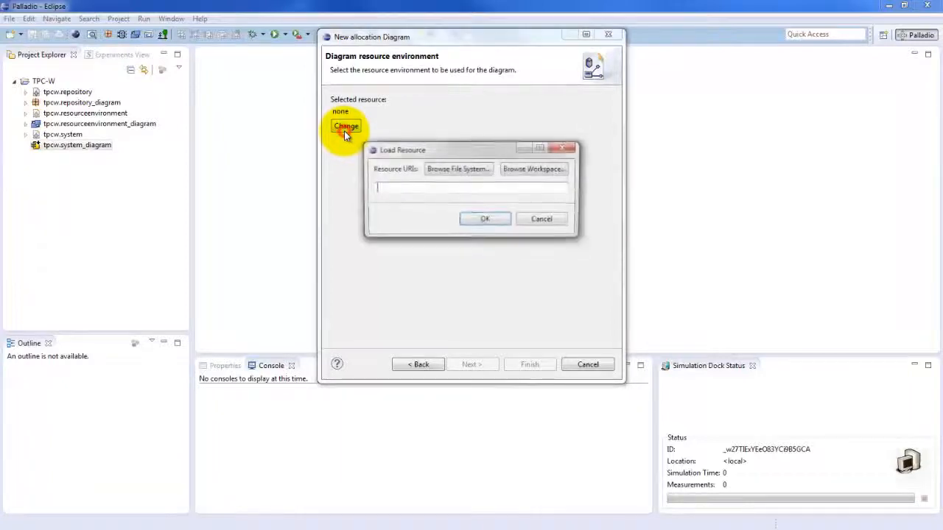
left_click(553, 170)
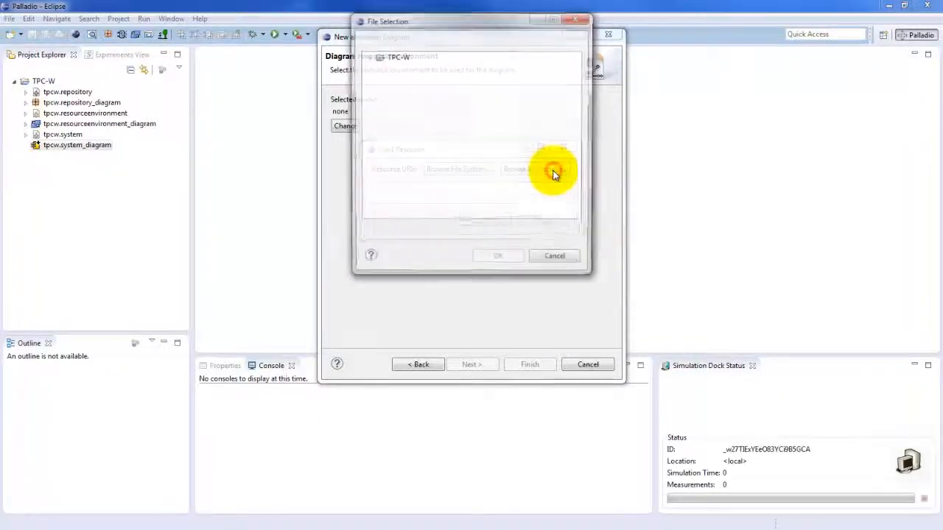
left_click(368, 58)
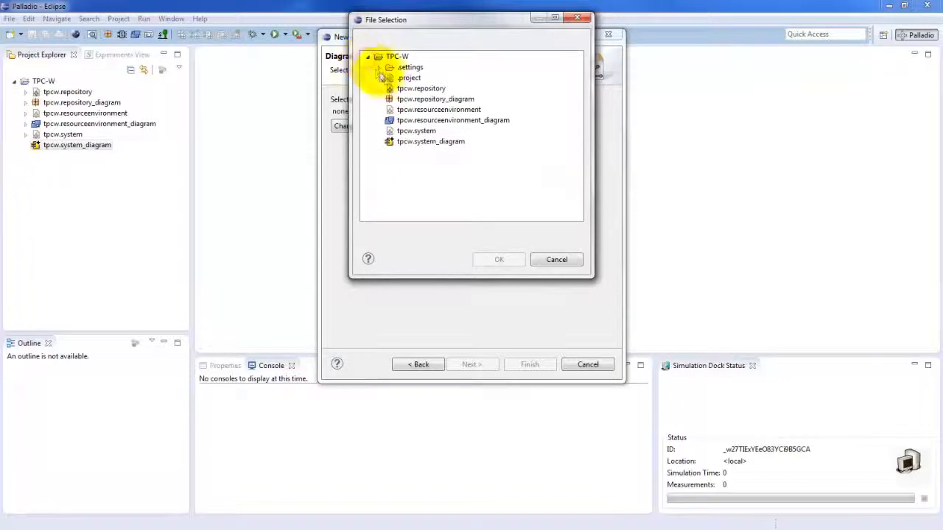
left_click(441, 110)
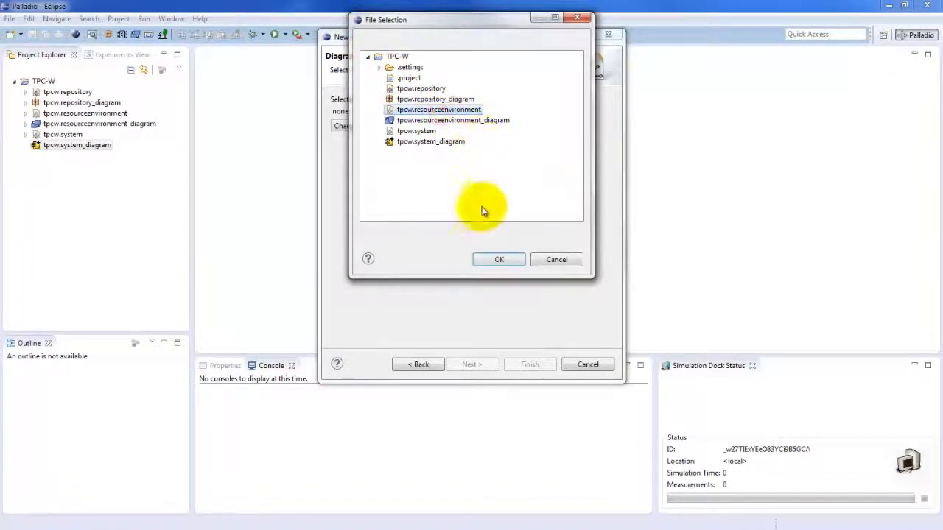
left_click(501, 261)
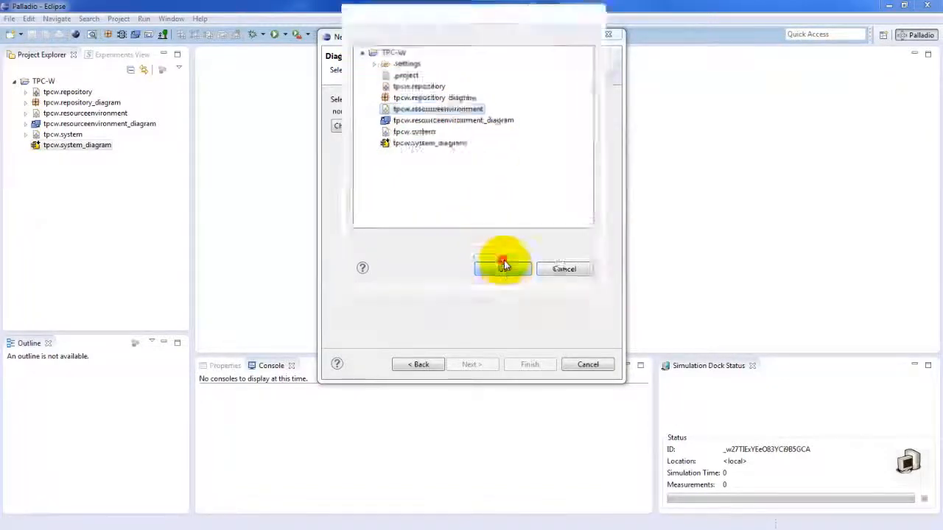
left_click(507, 222)
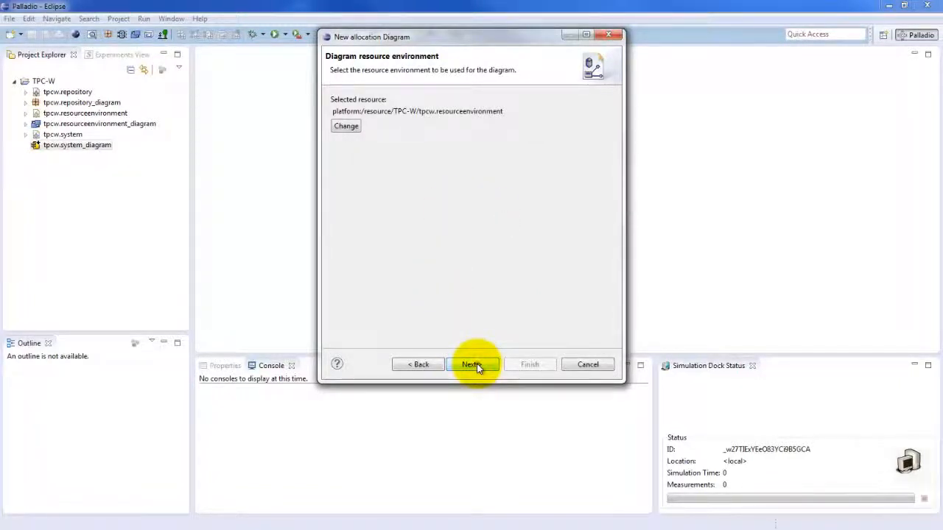
left_click(472, 364)
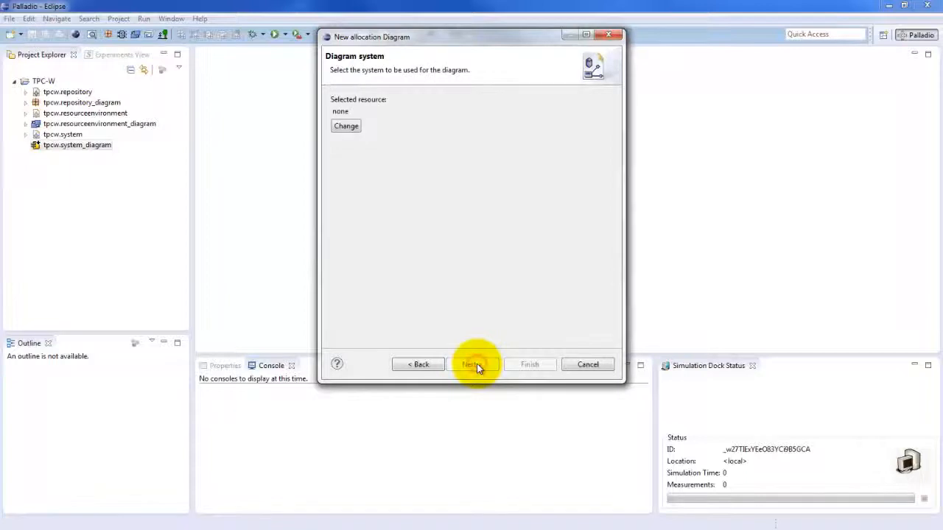
Step: Assign tpcw.system from the TPC-W workspace project as the diagram's system and finish creating the allocation diagram
left_click(352, 132)
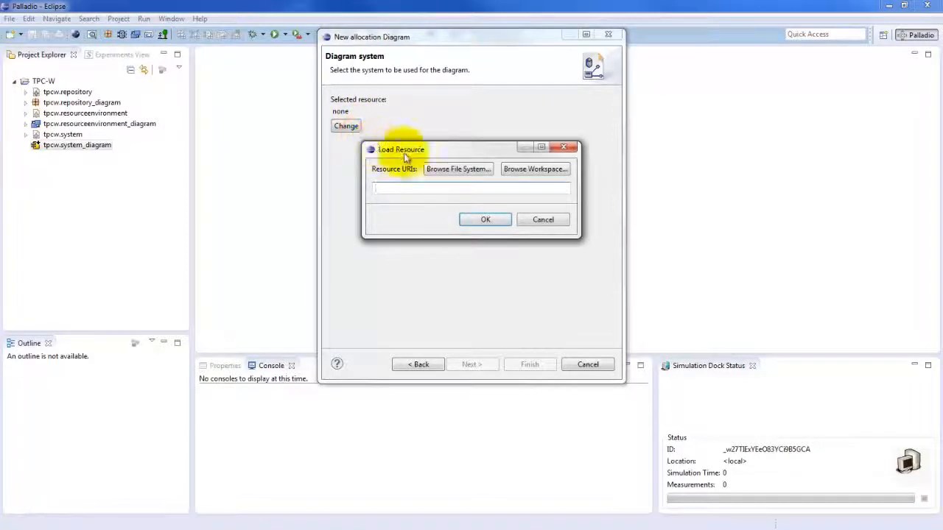
left_click(521, 170)
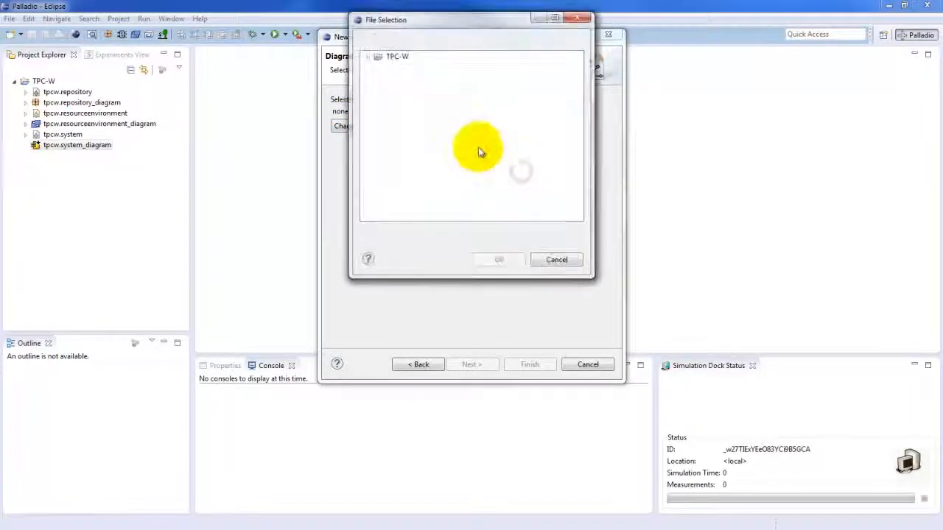
left_click(369, 57)
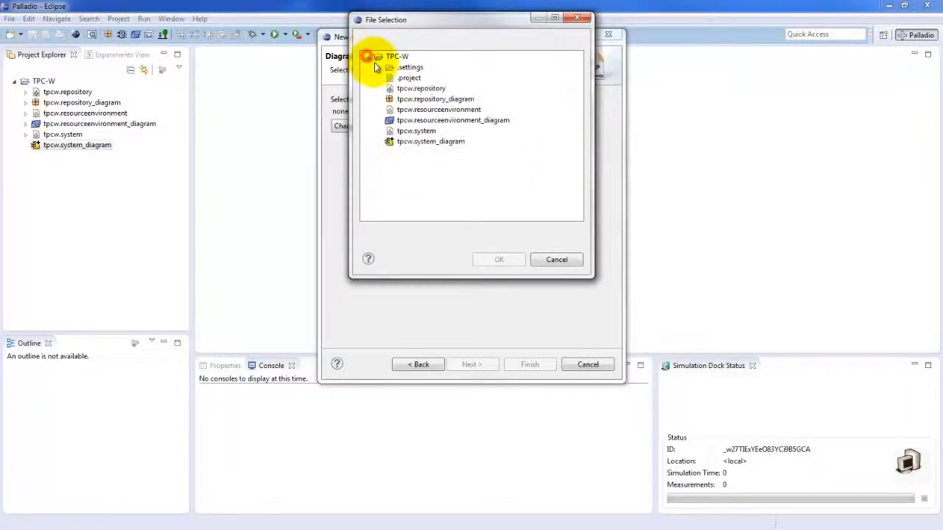
left_click(416, 131)
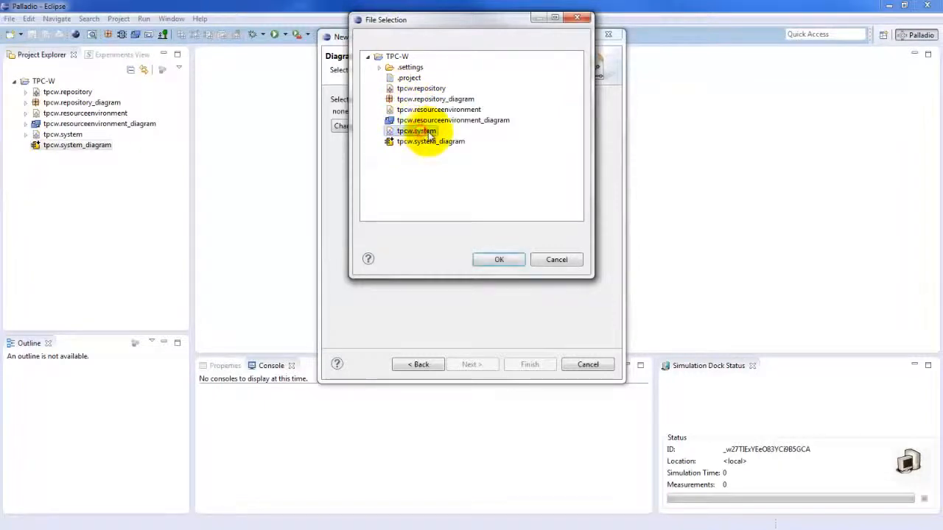
left_click(501, 261)
left_click(499, 223)
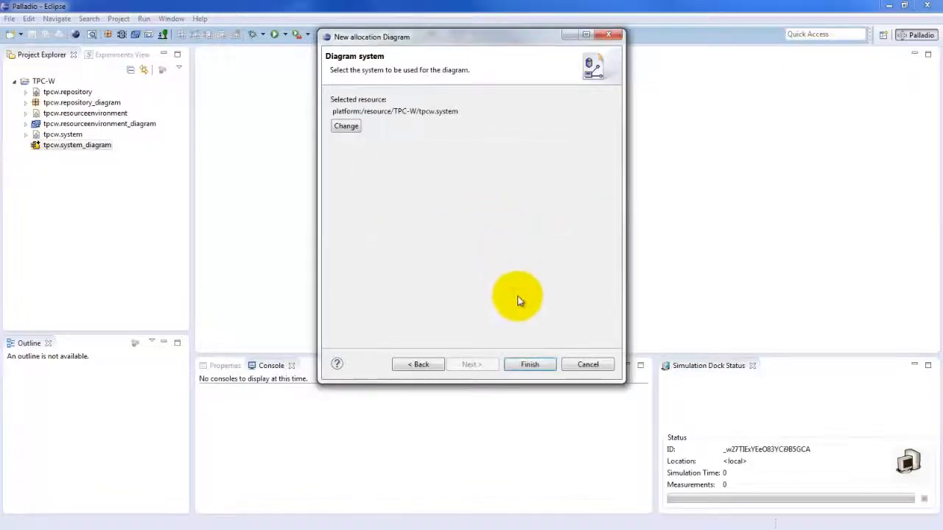
left_click(533, 365)
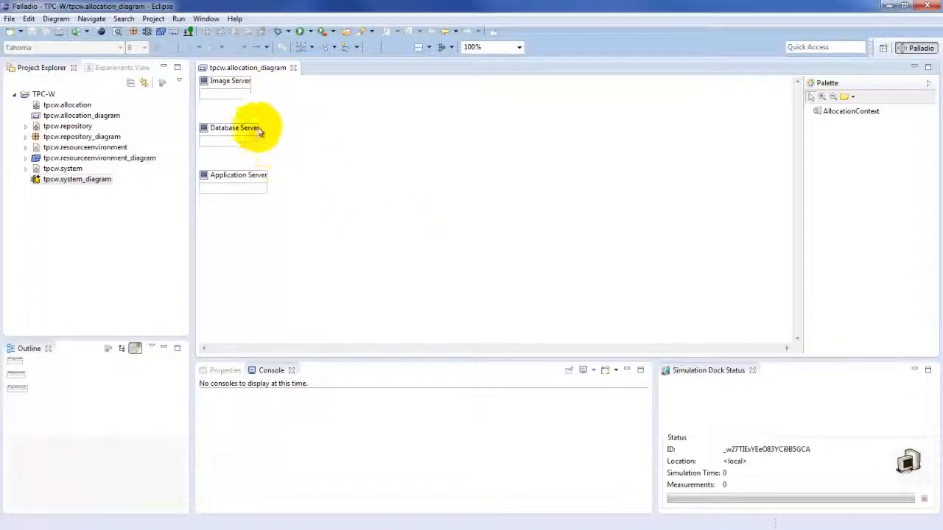
Step: Enlarge the three server containers, with Application Server on the left and Image Server above Database Server on the right, and save the diagram
left_click_drag(238, 84, 598, 121)
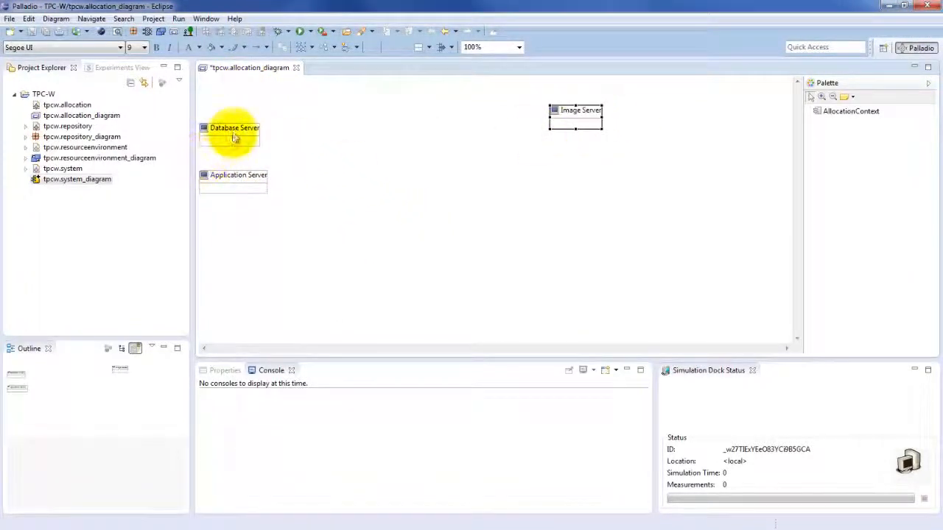
left_click_drag(238, 130, 587, 187)
left_click_drag(265, 175, 398, 215)
left_click_drag(573, 193, 621, 271)
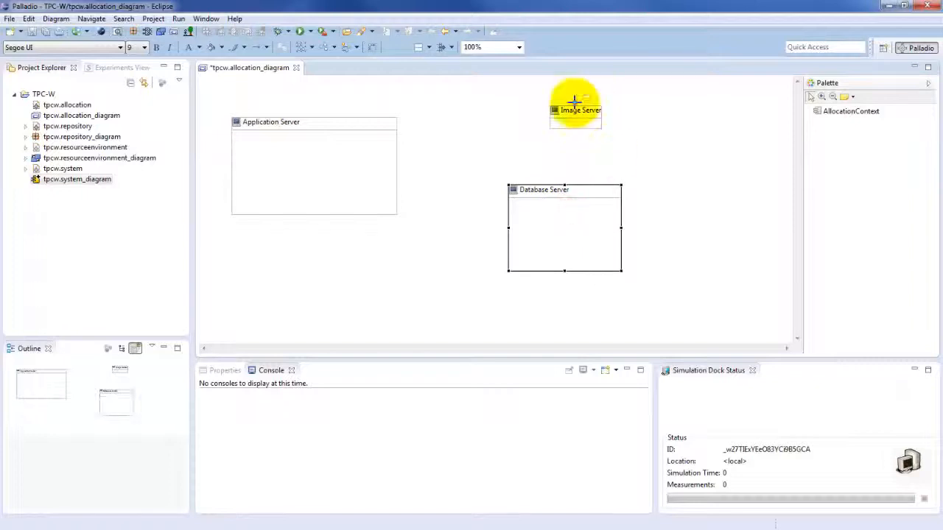
left_click_drag(575, 109, 622, 163)
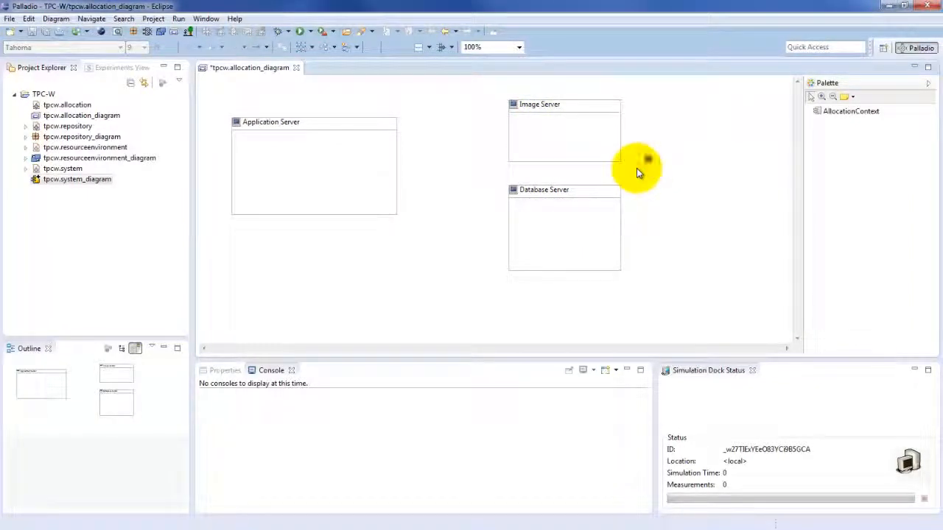
key("ctrl+s")
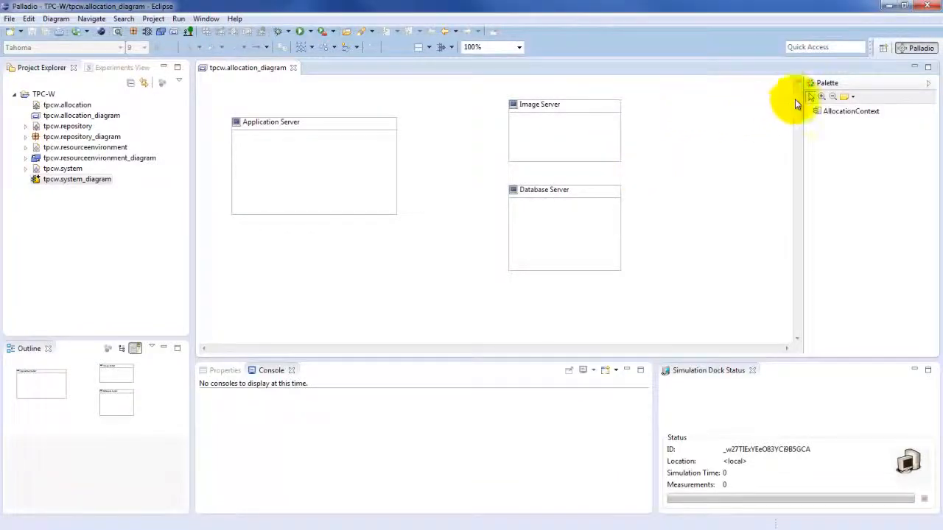
Step: Add an allocation context to the Application Server container and assign it Assembly_HomePage from TPCWSystem
left_click(862, 116)
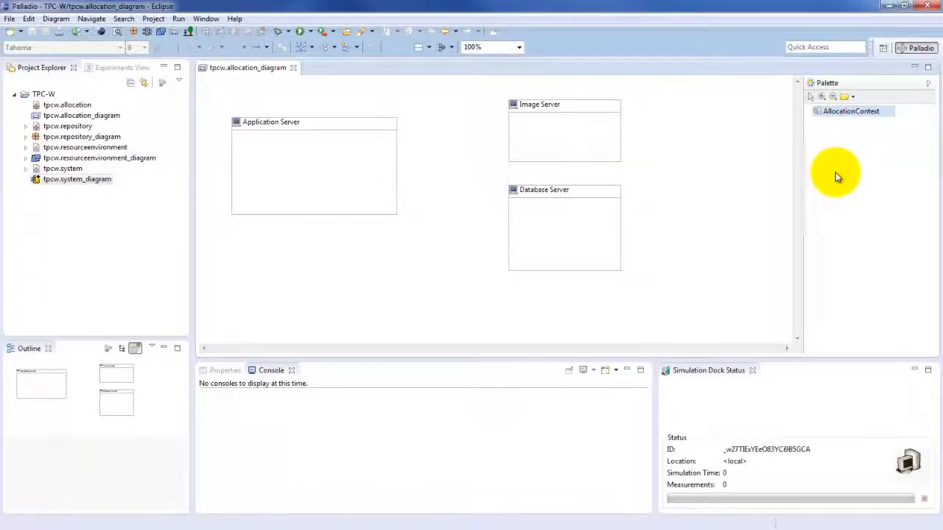
left_click(267, 163)
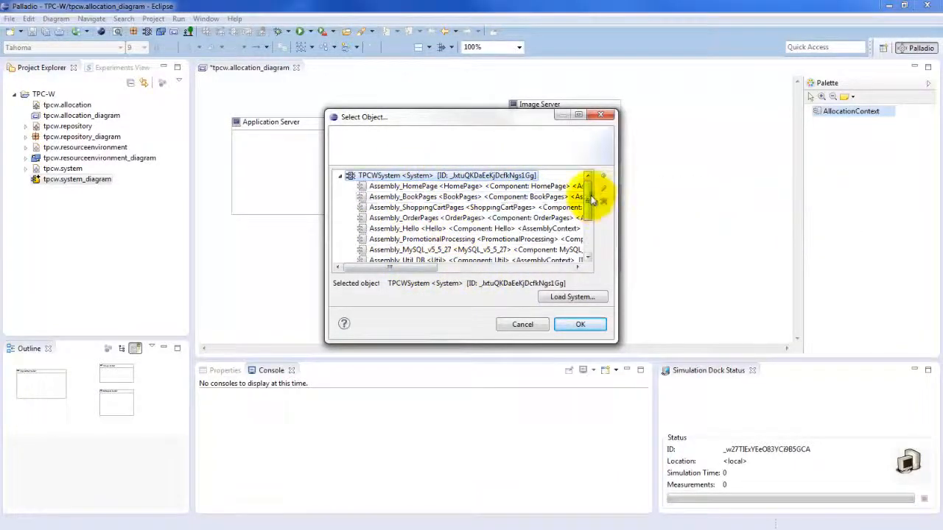
mouse_move(594, 190)
left_mouse_down()
mouse_move(603, 250)
mouse_move(602, 190)
left_mouse_up()
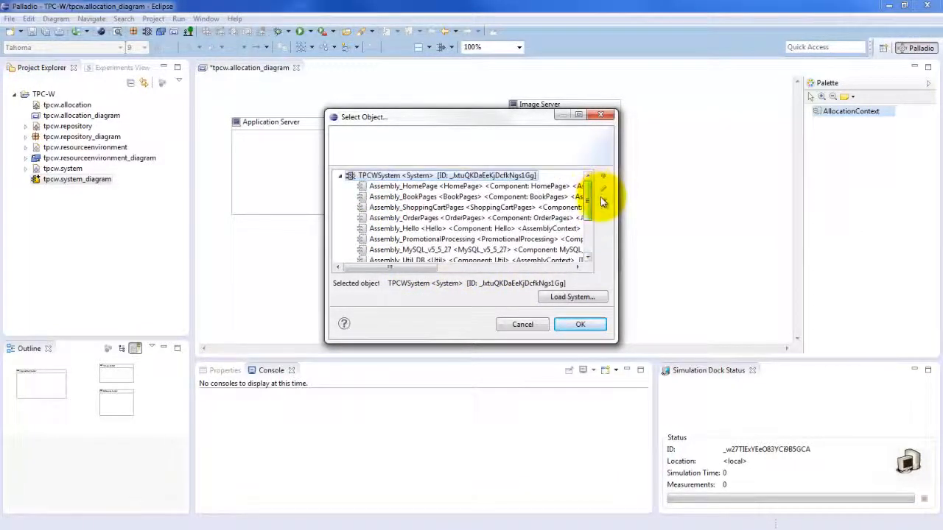
left_click(411, 188)
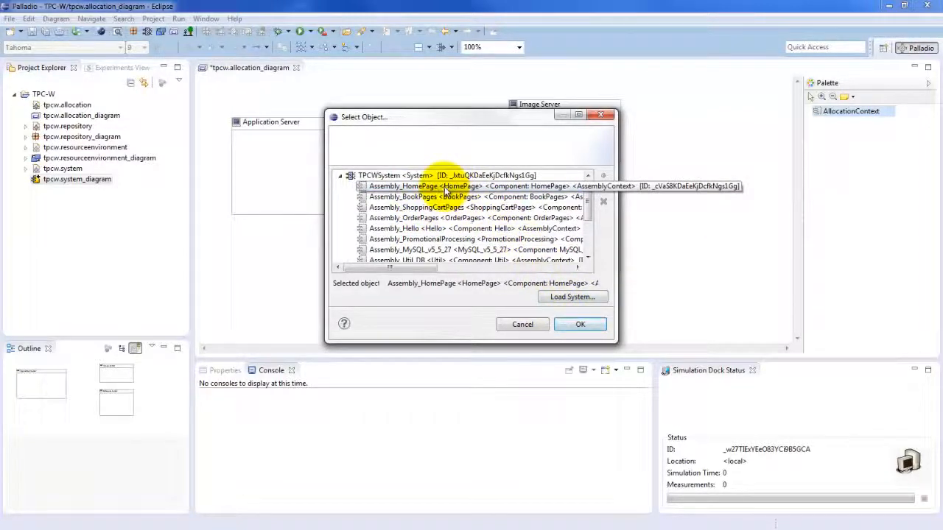
left_click(580, 327)
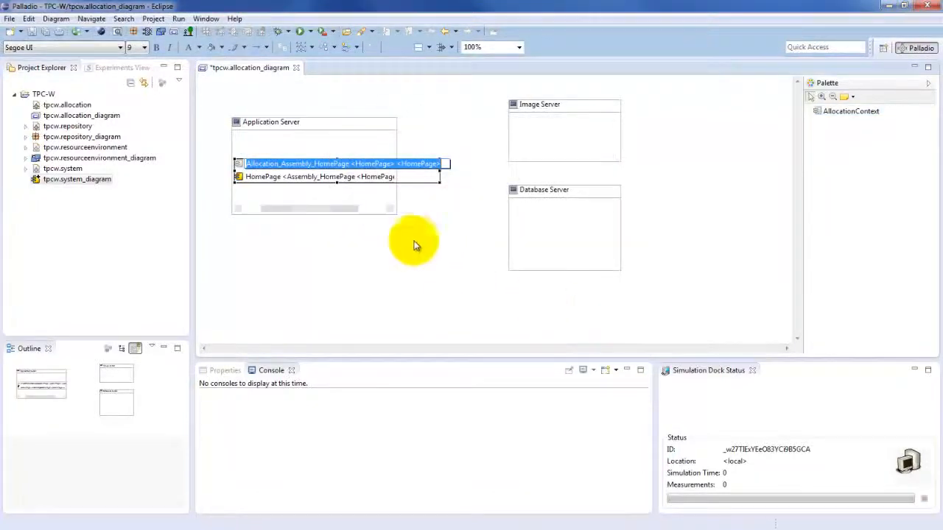
Step: Widen and heighten the Application Server container so it fits the HomePage allocation with free space below
left_click(332, 144)
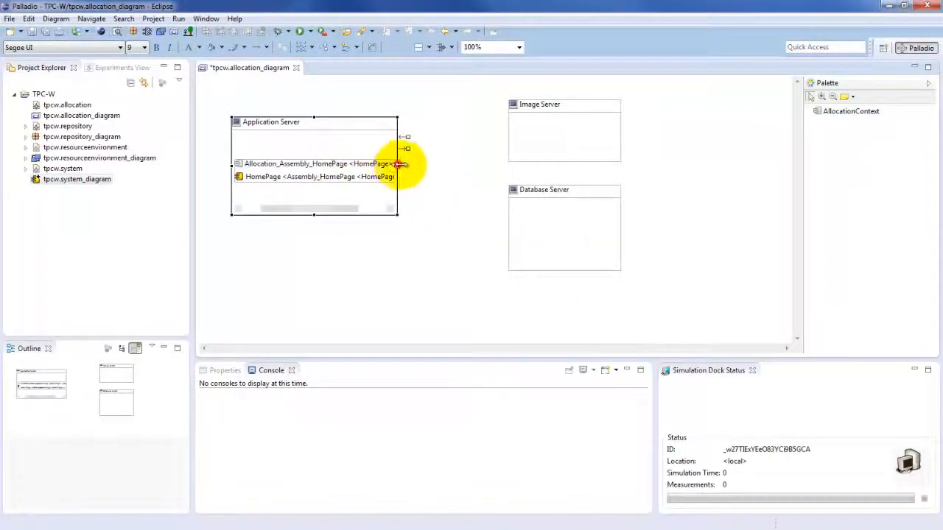
left_click_drag(397, 164, 489, 164)
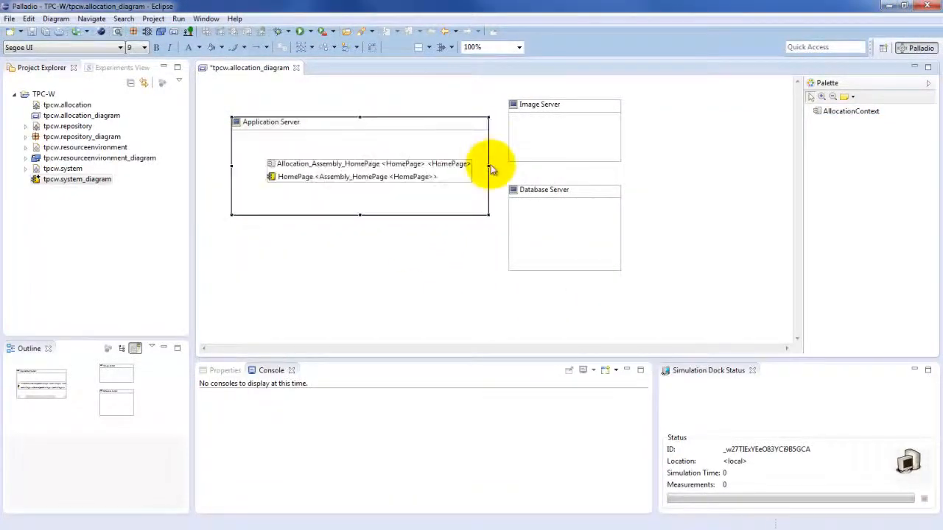
left_click(435, 262)
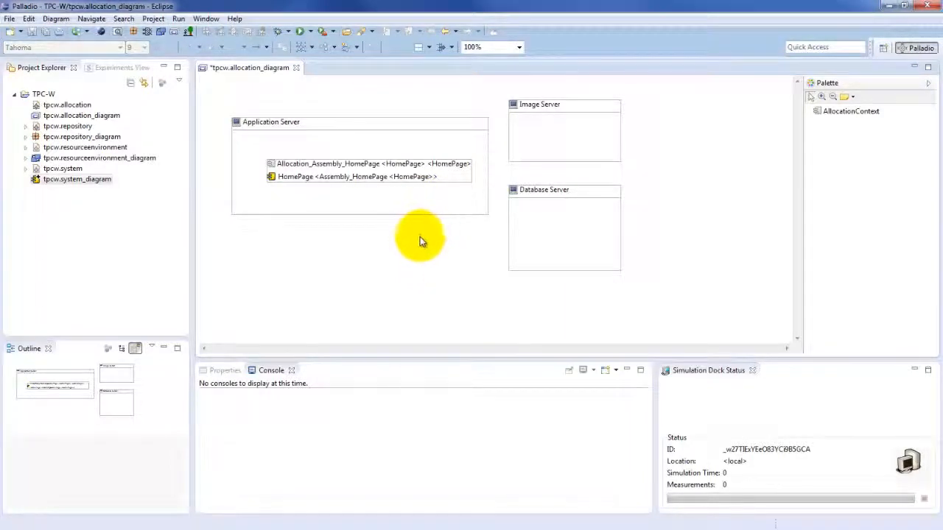
left_click(395, 211)
left_click_drag(360, 215, 373, 247)
left_click(408, 273)
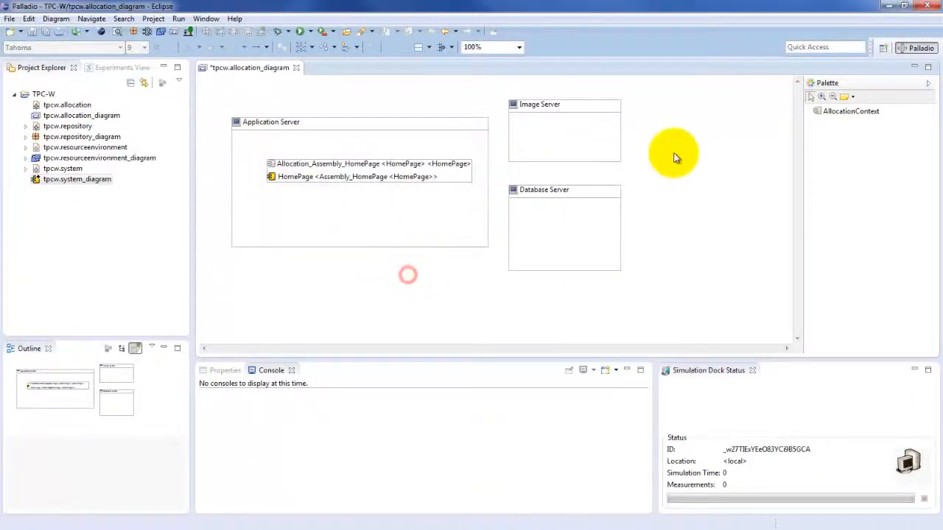
Step: Add an allocation context for Assembly_Hello below the HomePage one in Application Server, and save and close the allocation diagram
left_click(839, 113)
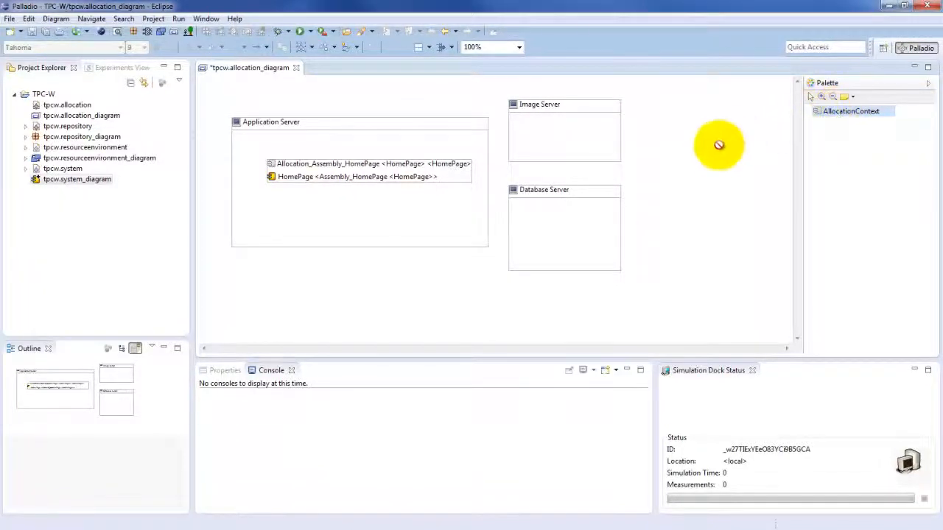
left_click(268, 207)
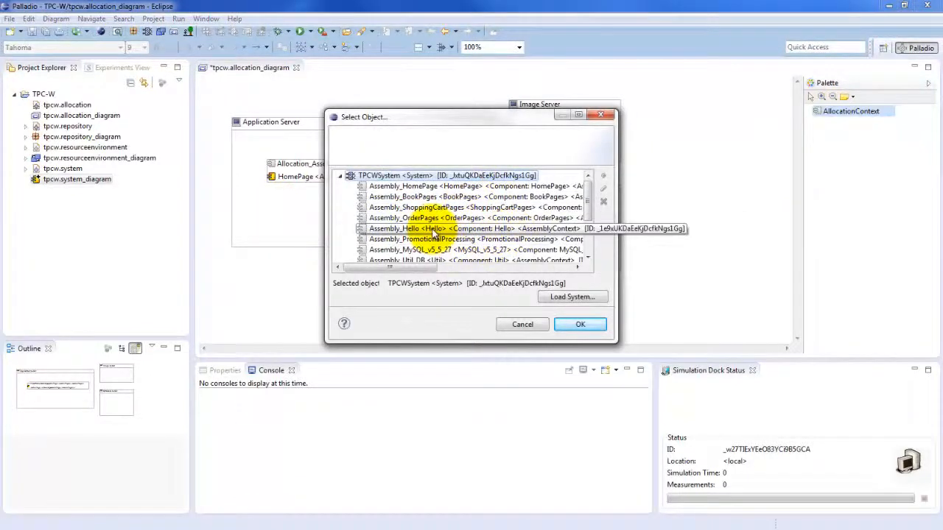
left_click(432, 230)
left_click(579, 325)
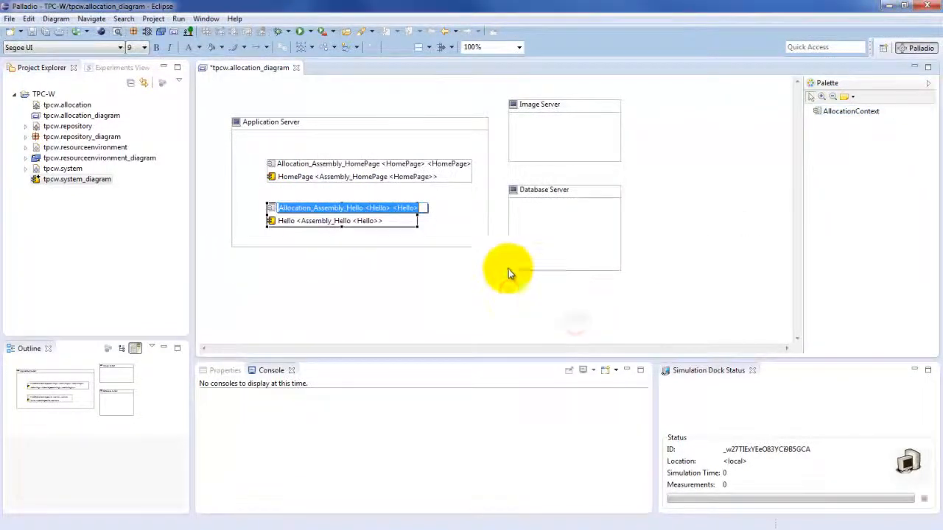
left_click(435, 281)
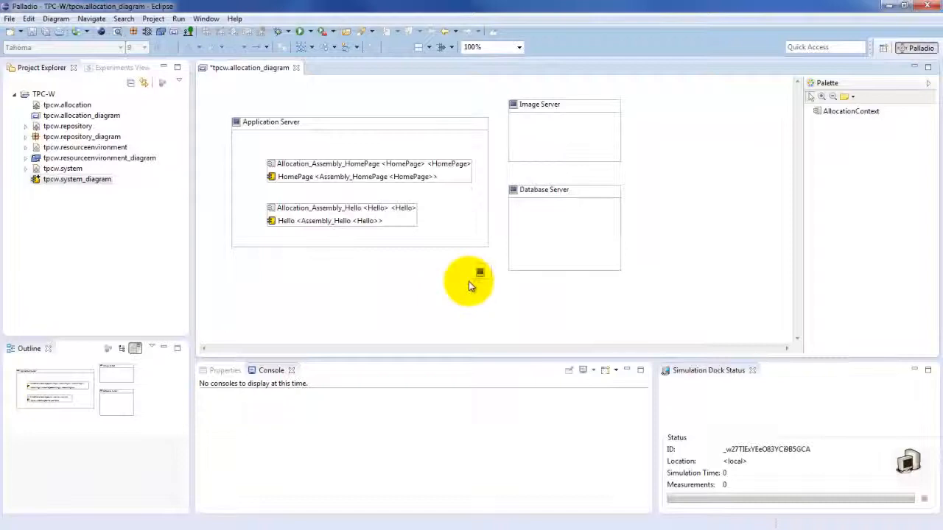
key("ctrl+s")
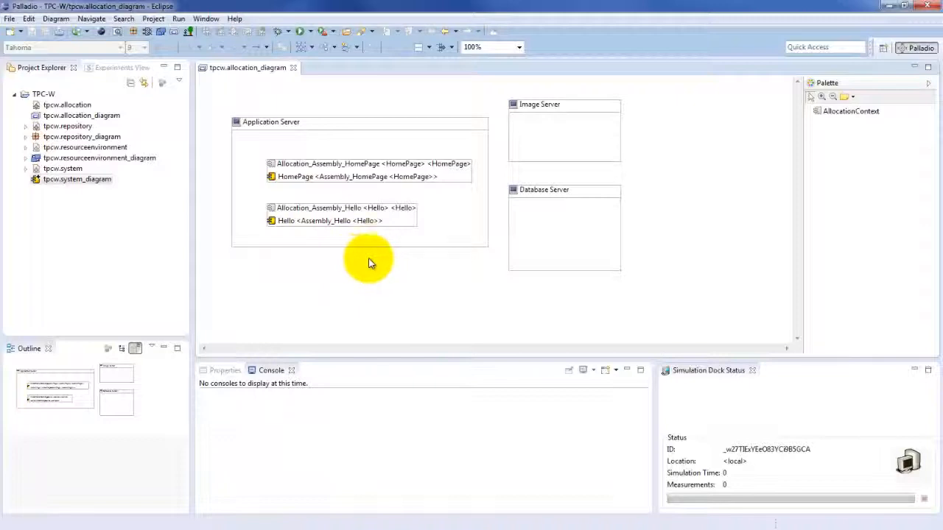
left_click(294, 69)
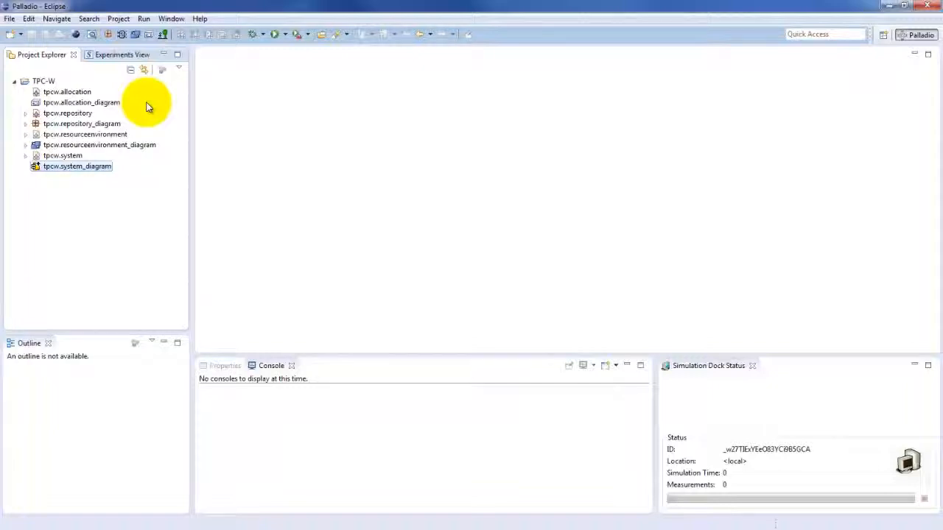
Step: Start a new PCM usage model diagram in the TPC-W folder with the file name tpcw.usagemodel_diagram
left_click(164, 33)
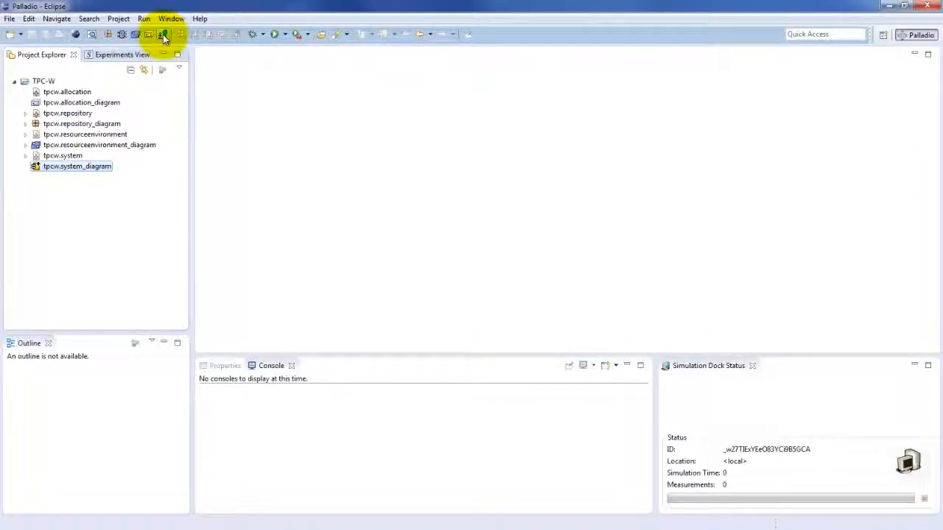
left_click(163, 35)
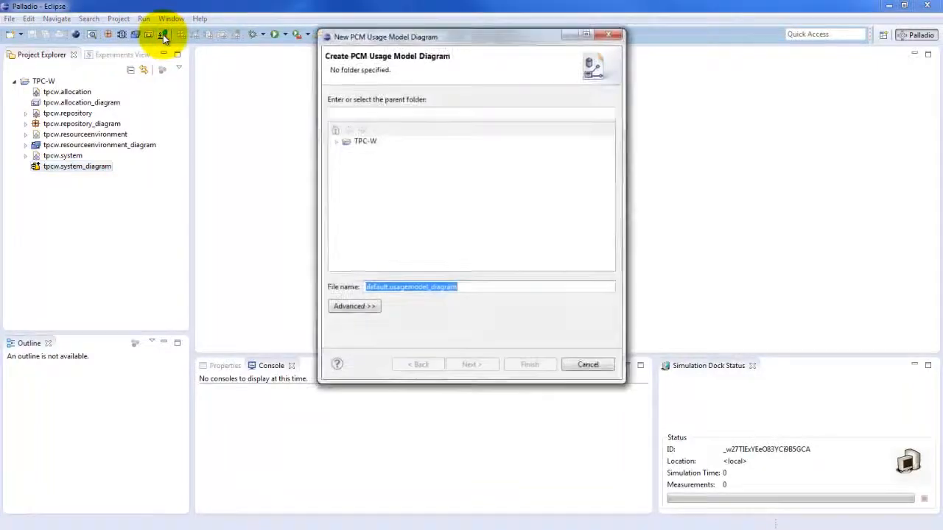
left_click(361, 140)
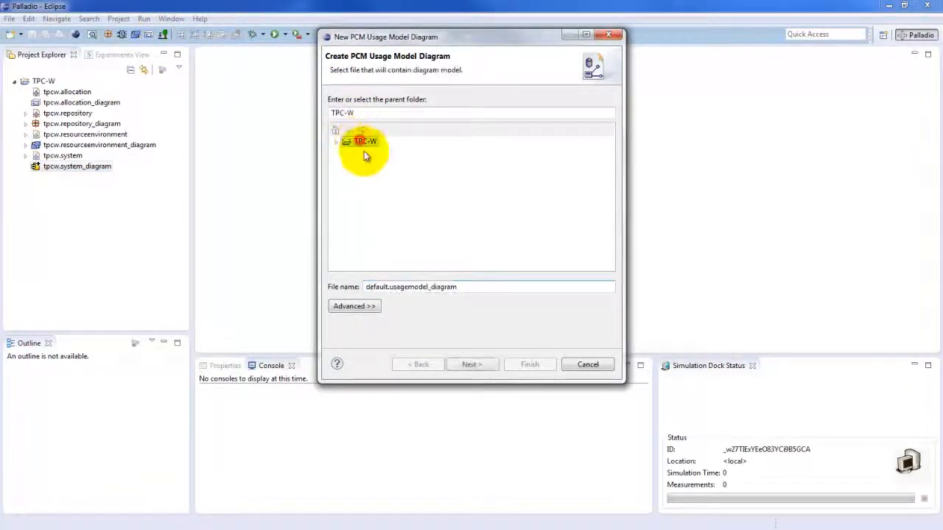
left_click(383, 286)
left_click_drag(383, 287, 326, 288)
key("BackSpace")
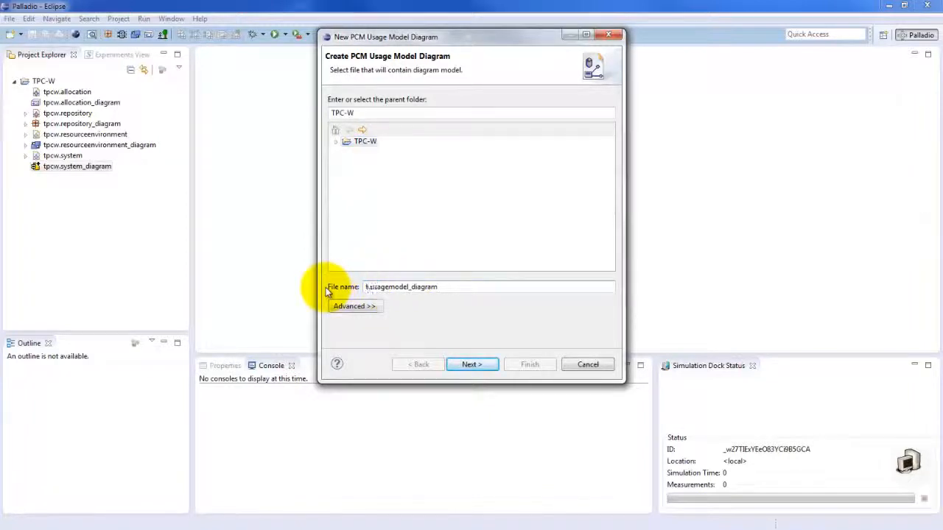
type("tpcw")
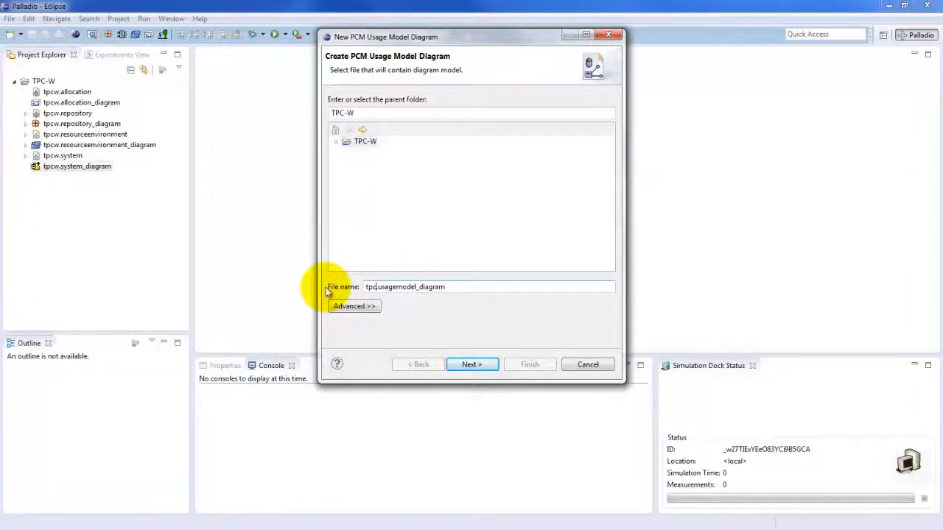
left_click(472, 365)
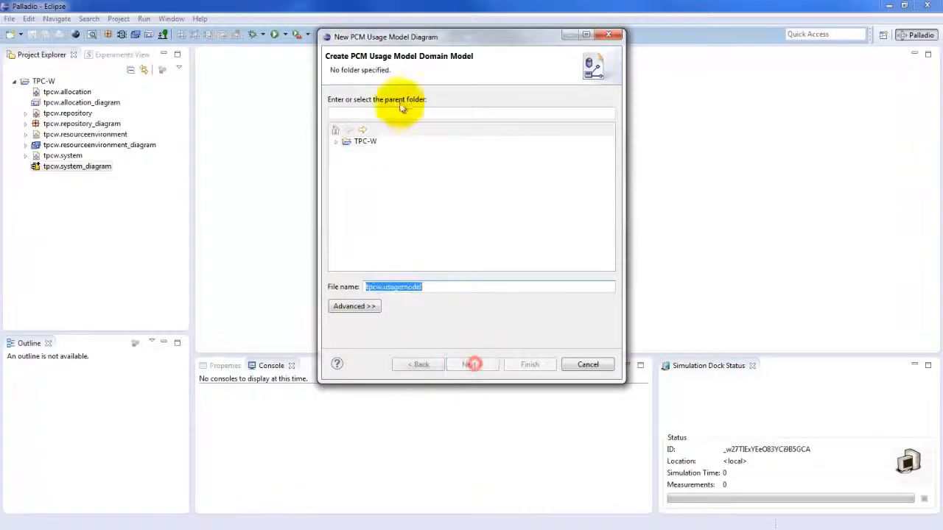
Step: Store the usage domain model in the TPC-W folder as tpcw.usagemodel and finish creating the diagram
left_click(362, 141)
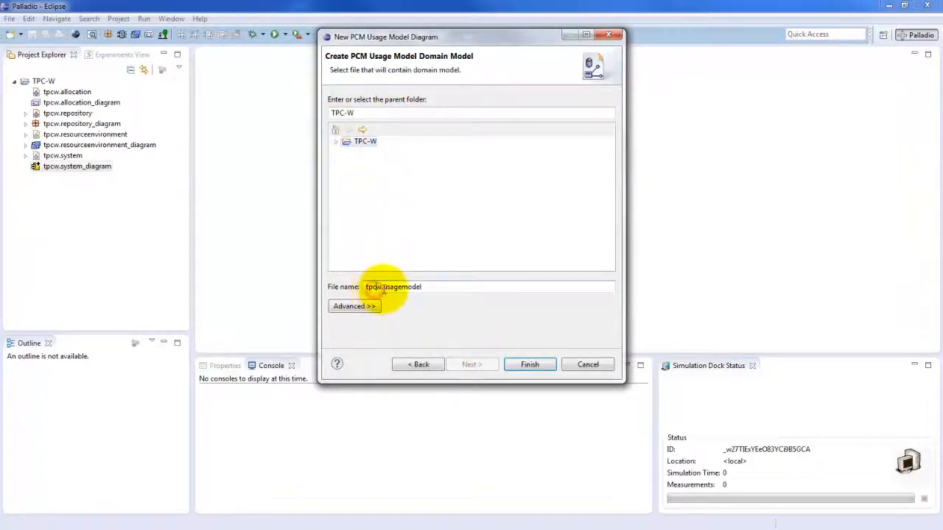
left_click_drag(382, 287, 365, 288)
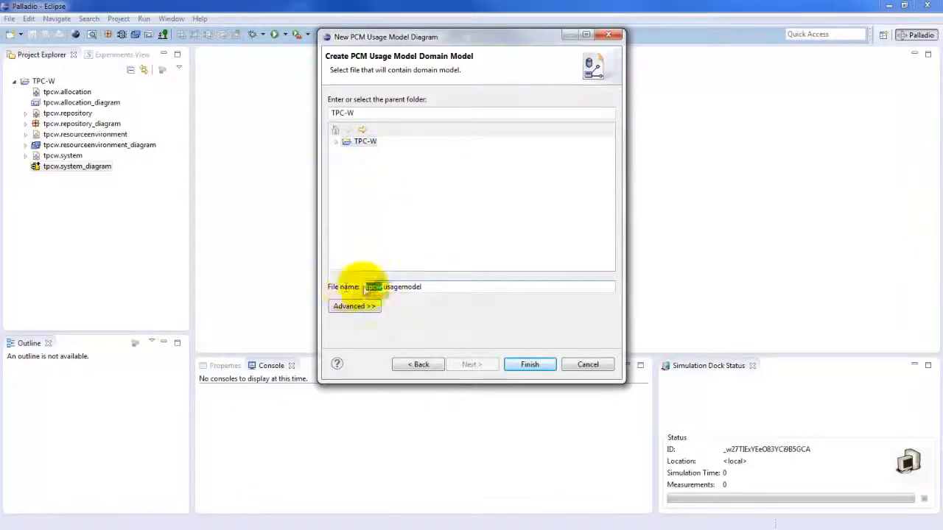
left_click(530, 365)
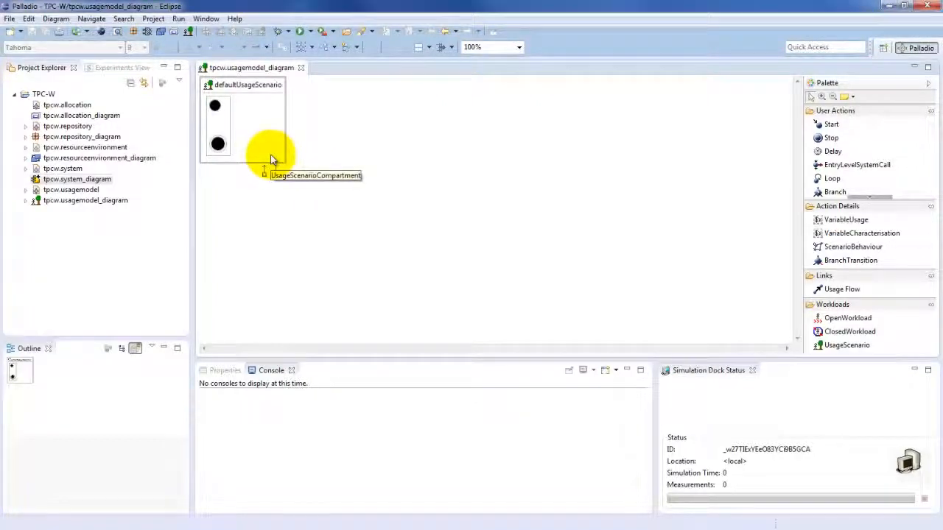
Step: Enlarge the default usage scenario and its inner behaviour container, move the stop node to the behaviour's lower right, and save the diagram
left_click(254, 91)
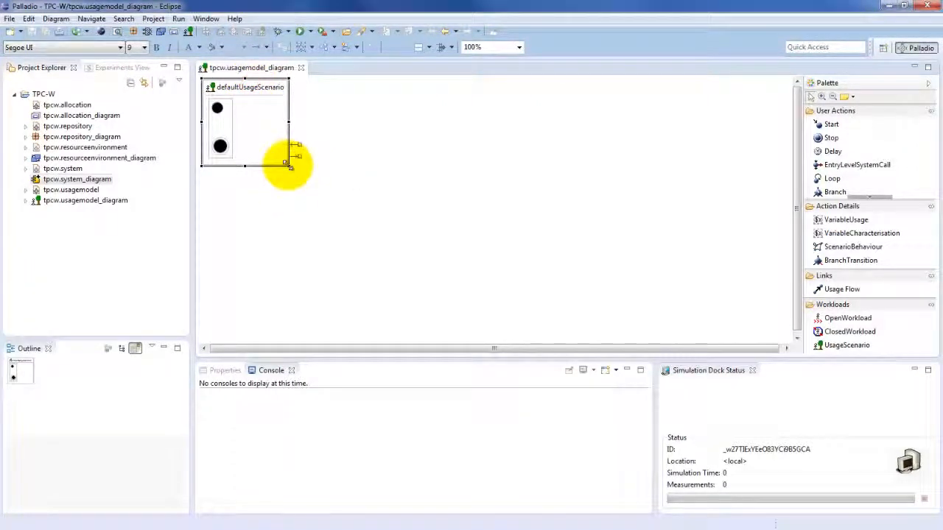
left_click_drag(289, 166, 558, 331)
left_click(228, 108)
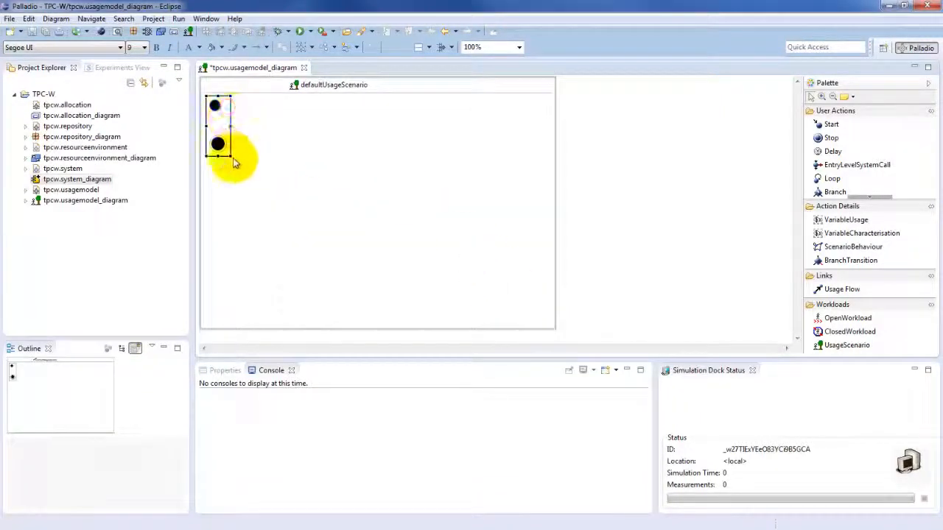
left_click_drag(232, 156, 405, 321)
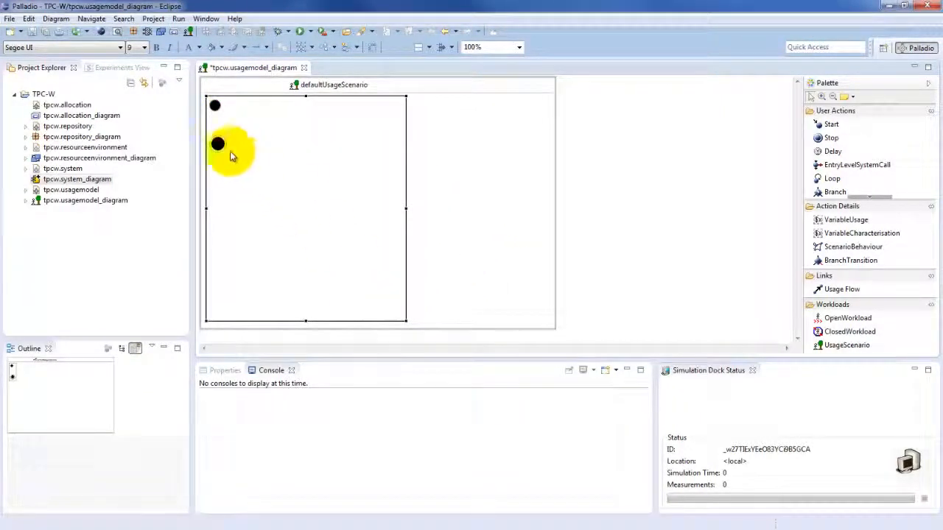
left_click(218, 144)
left_click_drag(245, 171, 361, 285)
left_click(658, 220)
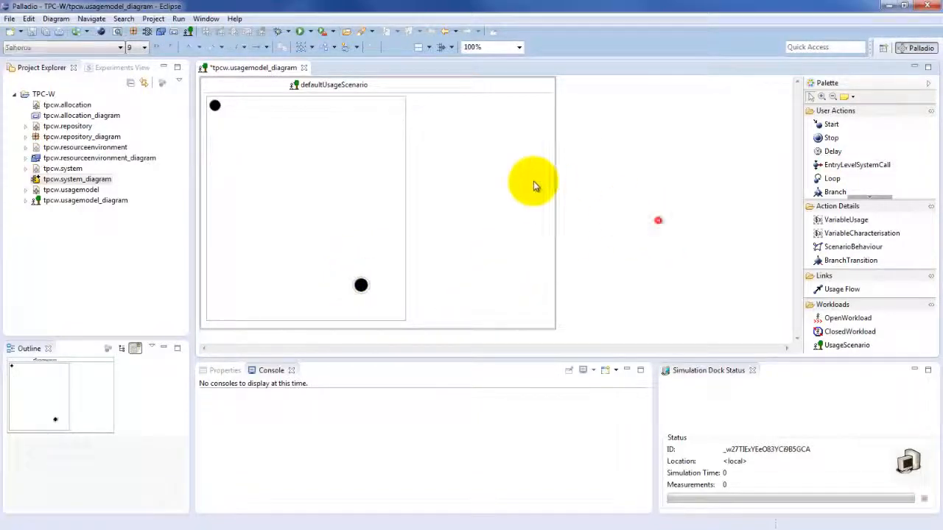
key("ctrl+s")
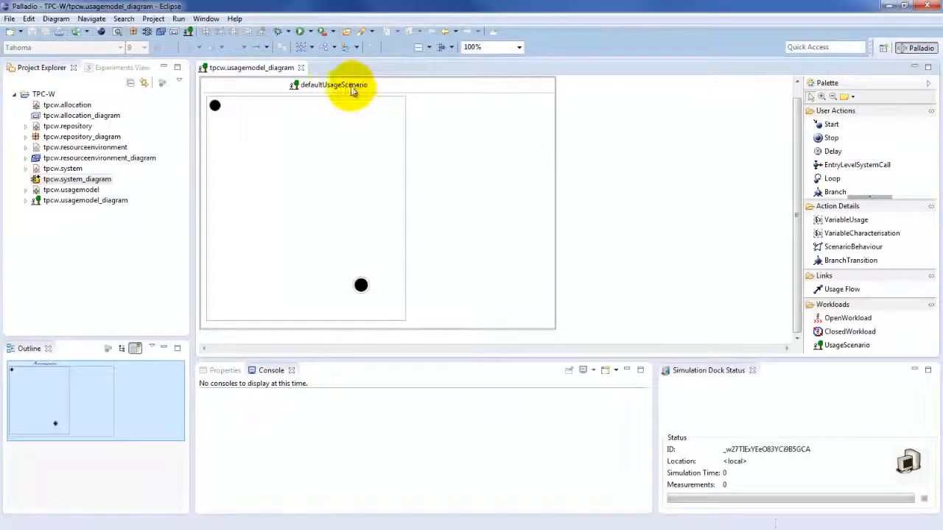
Step: Rename the default usage scenario to HomeInteractionUsageScenario
left_click(324, 85)
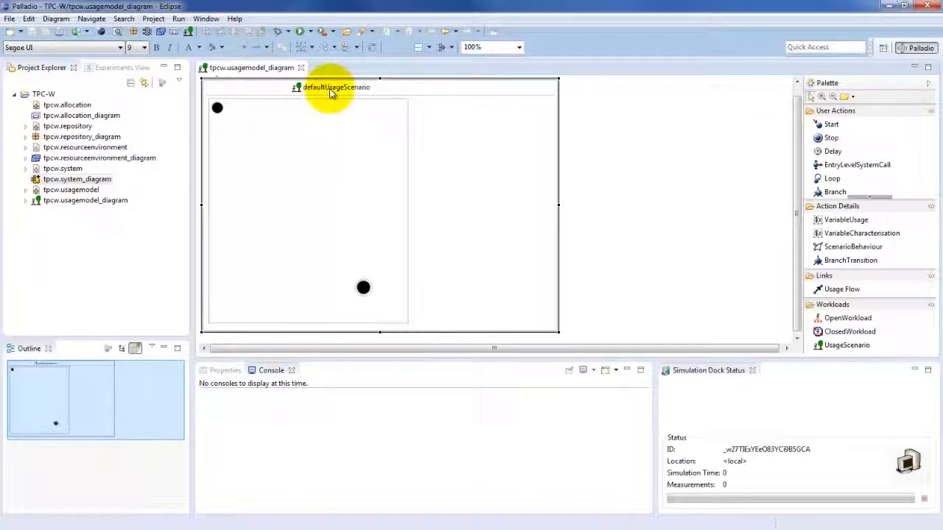
left_click(331, 90)
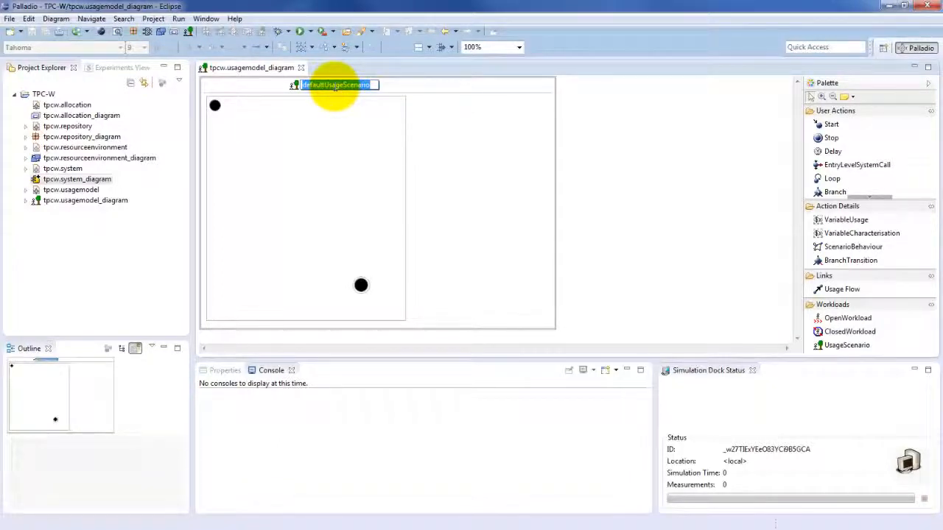
type("B")
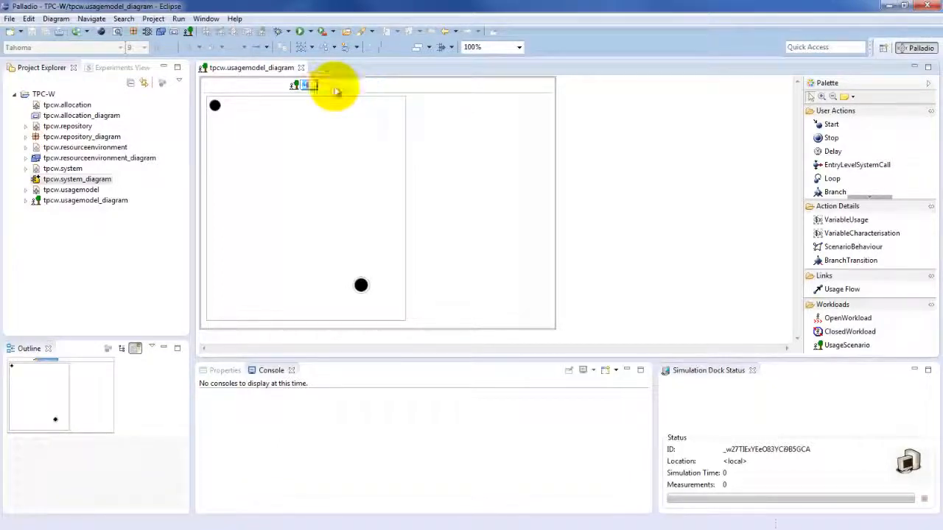
type("omeInteractionUs")
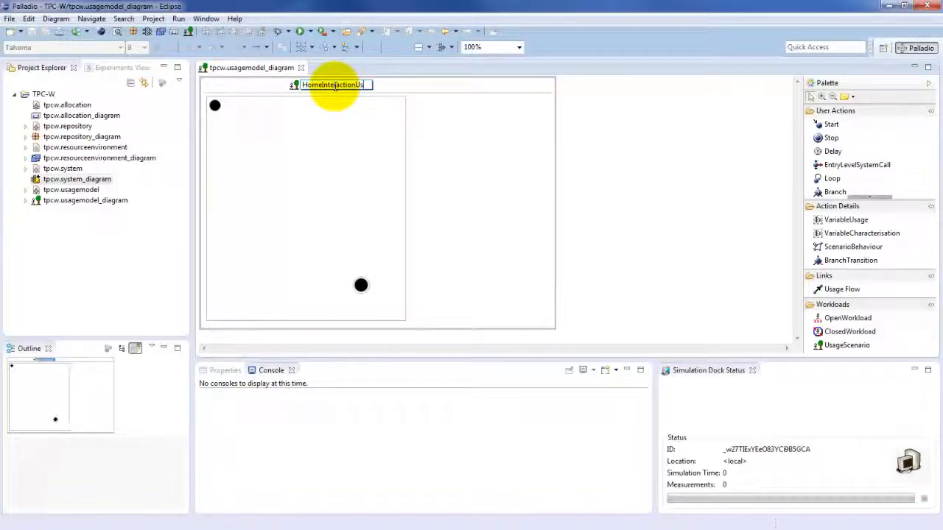
type("ageScenario")
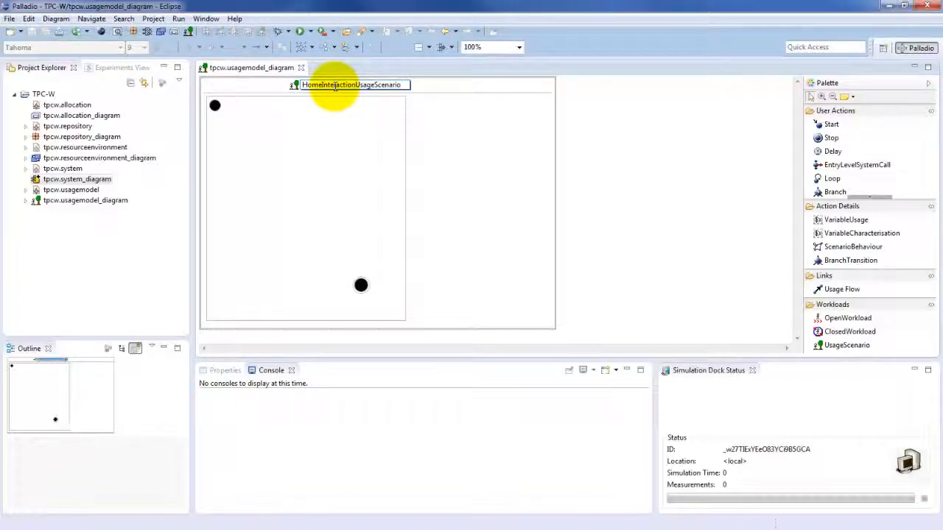
left_click(642, 187)
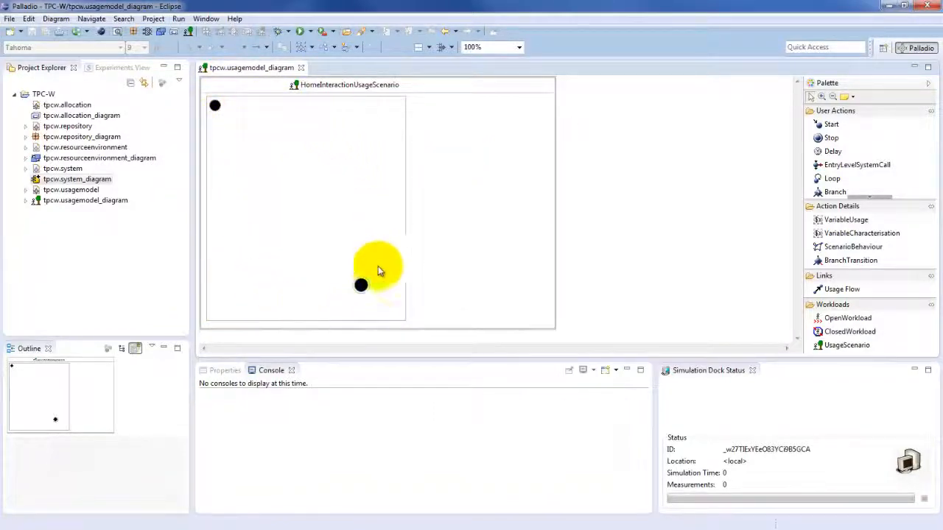
Step: Add an EntryLevelSystemCall between the start and stop nodes and load tpcw.system from the TPC-W folder for its role selection
left_click(215, 105)
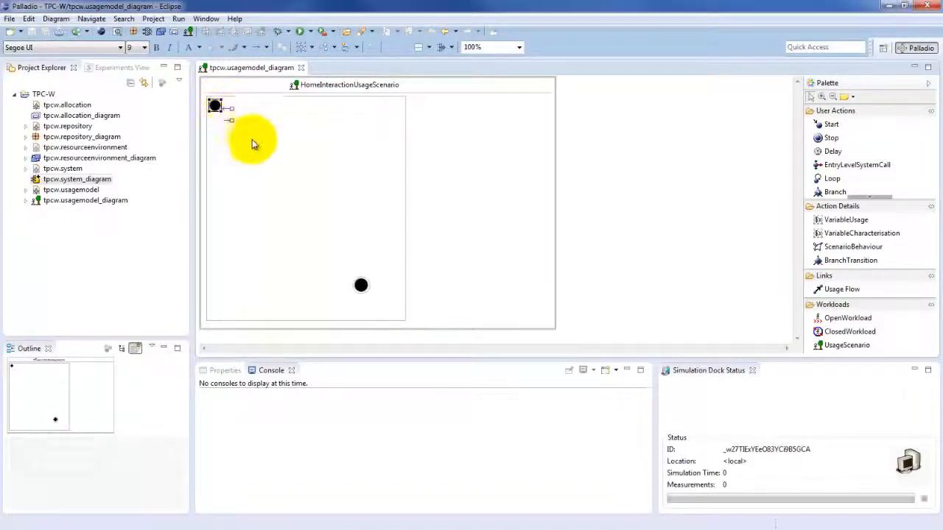
left_click(361, 289)
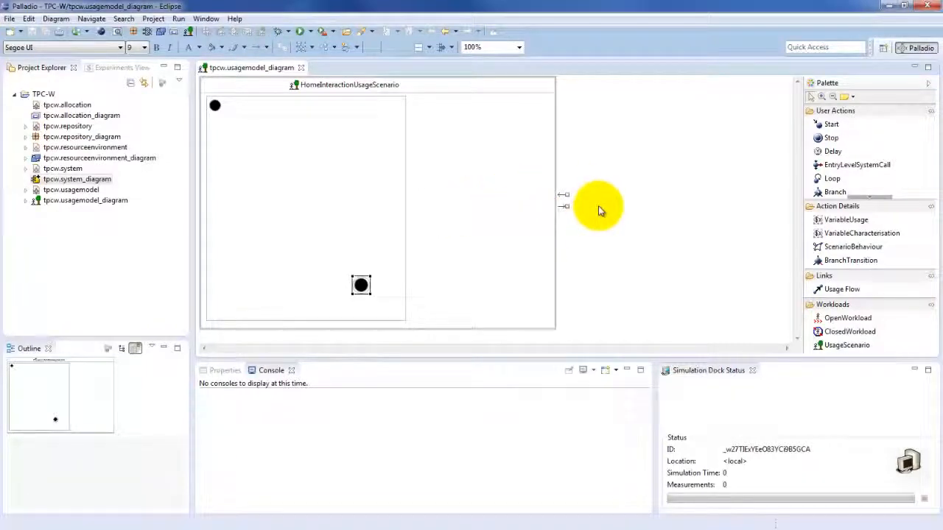
left_click(838, 168)
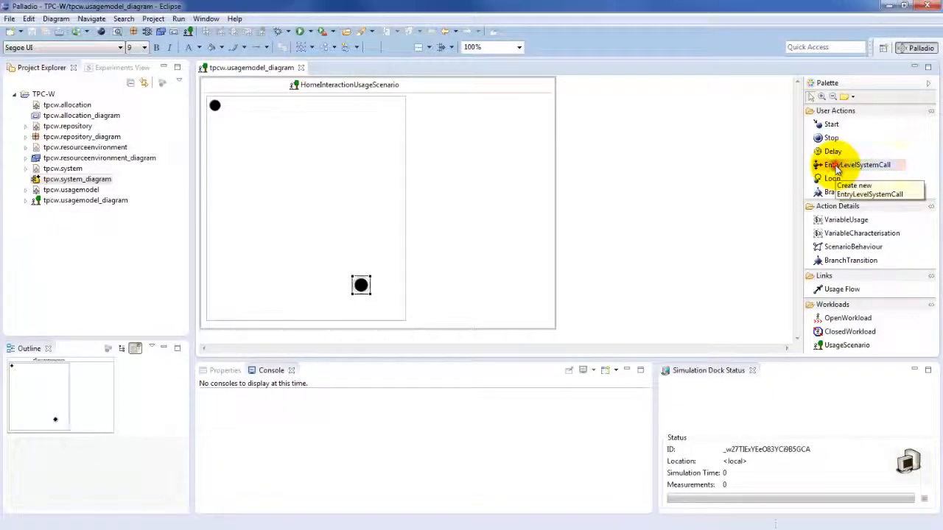
left_click(265, 194)
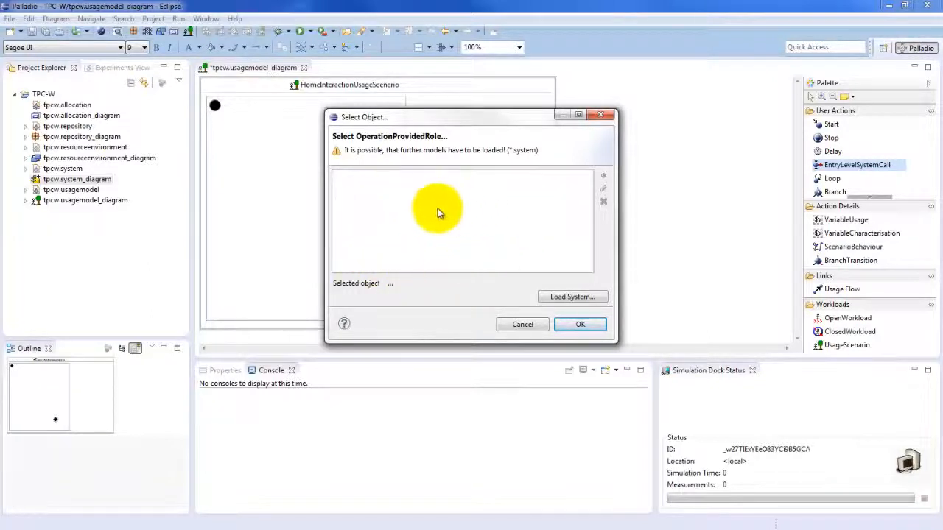
left_click(574, 298)
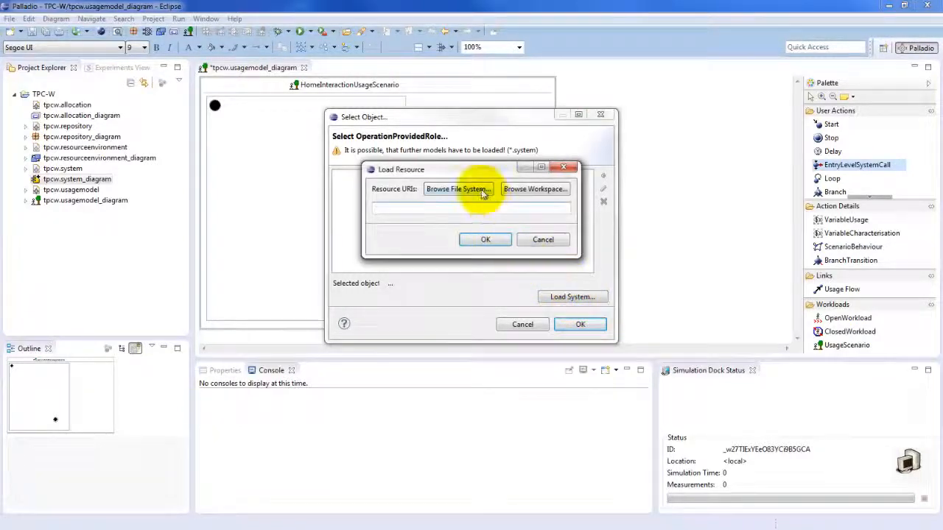
left_click(534, 190)
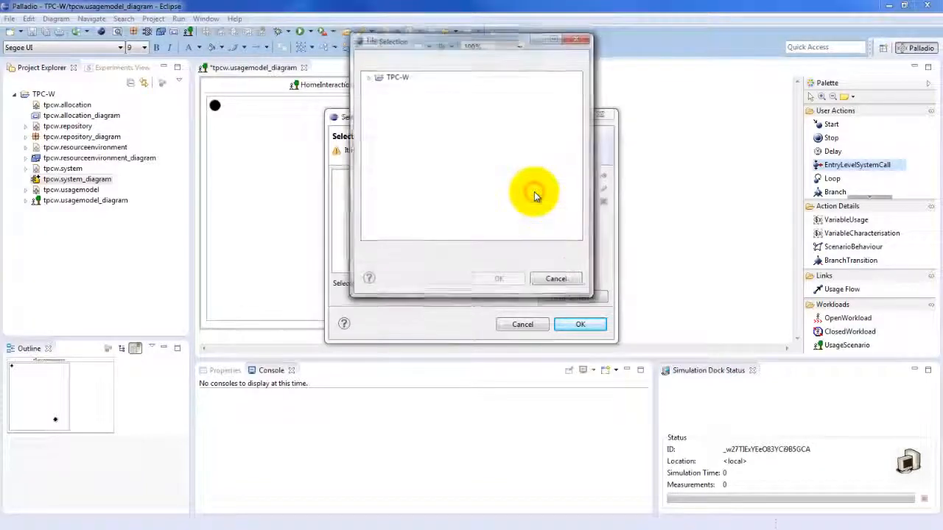
left_click(367, 79)
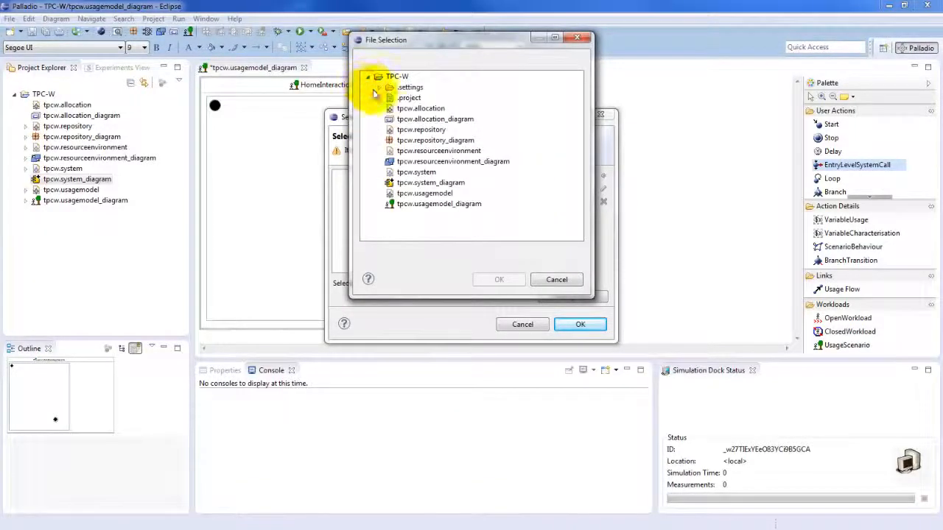
left_click(416, 171)
left_click(504, 281)
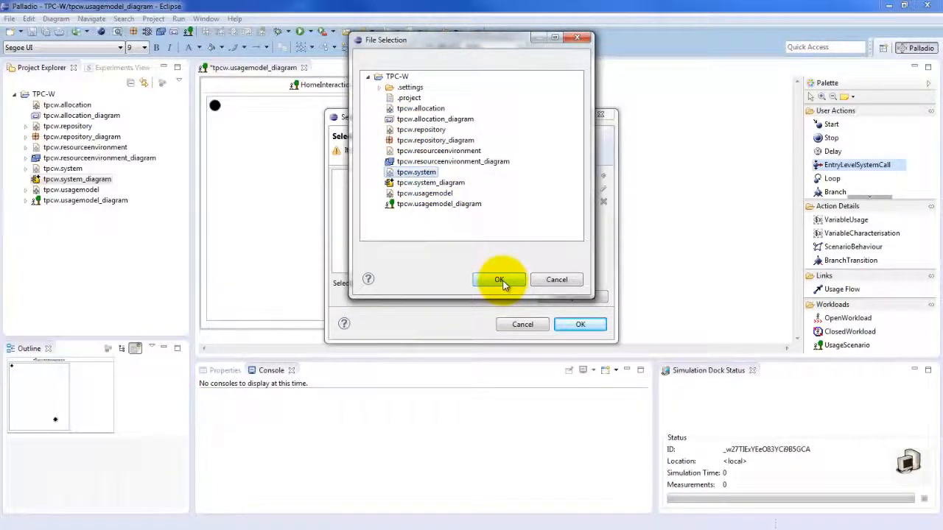
left_click(504, 285)
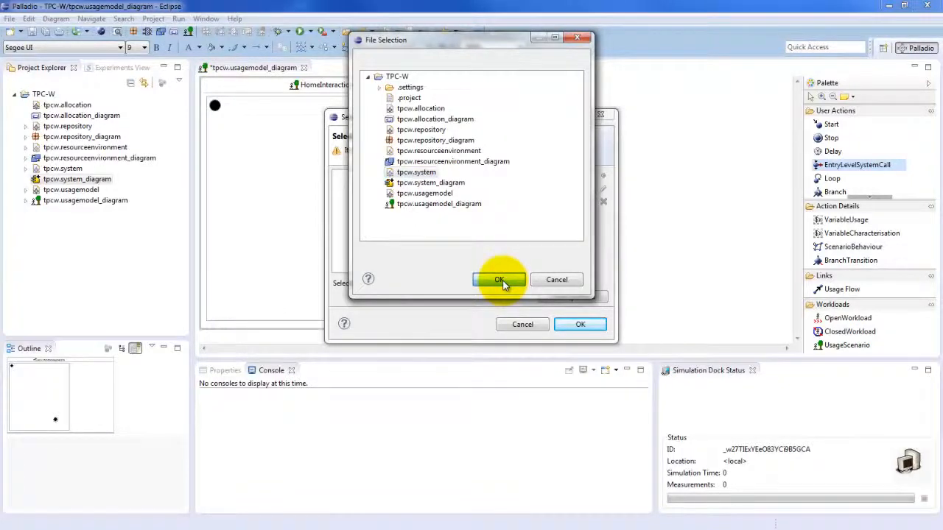
left_click(488, 240)
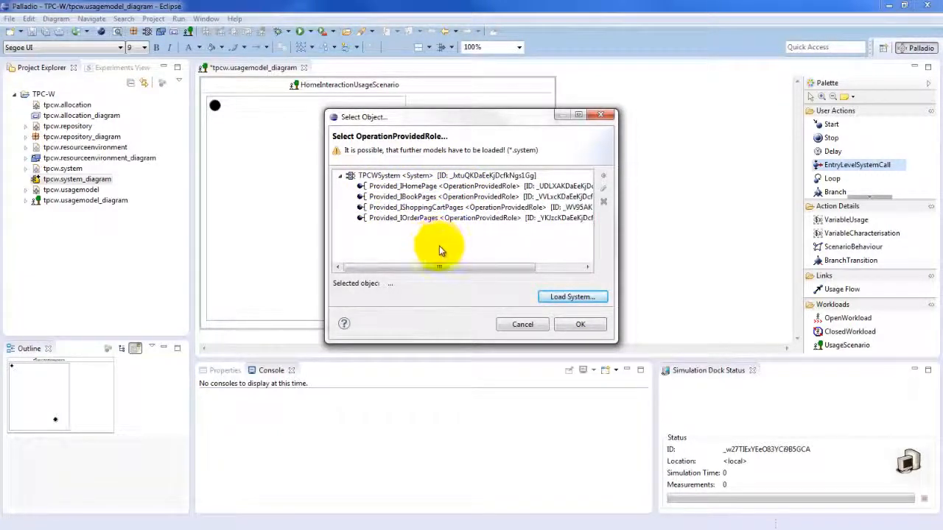
Step: Assign the Provided_IHomePage role and the getHome signature to the system call, and shift and enlarge its box
left_click(411, 186)
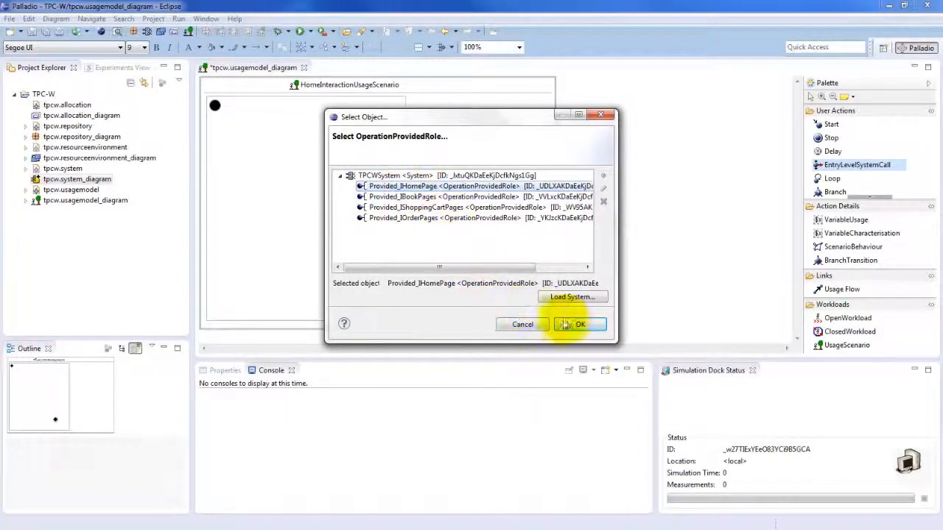
left_click(581, 325)
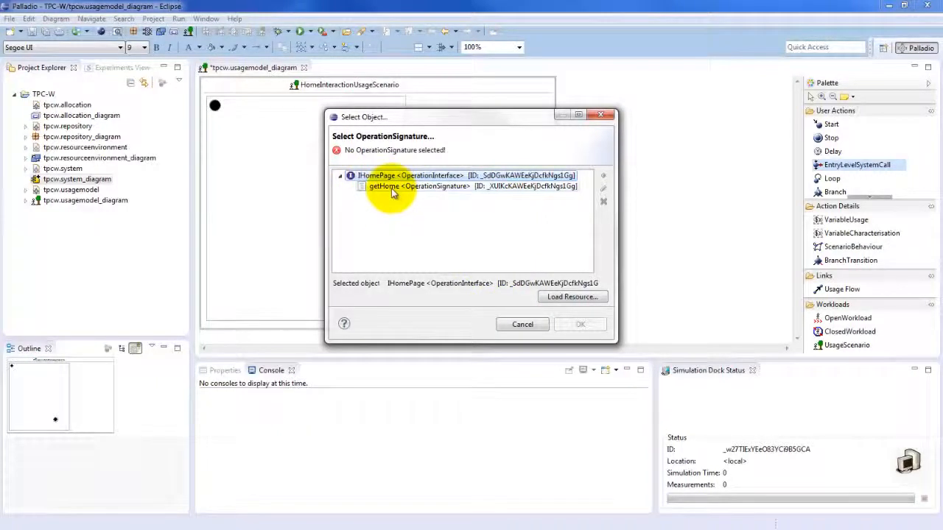
left_click(392, 188)
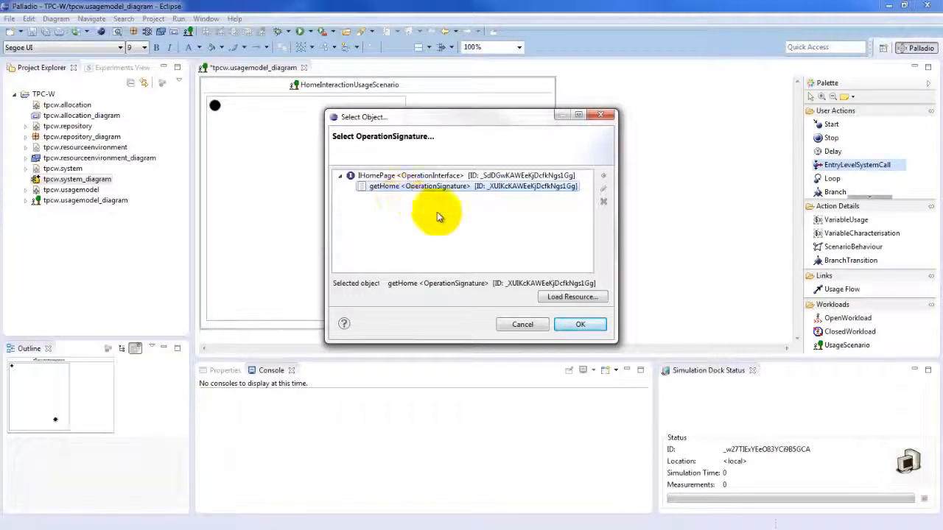
left_click(582, 324)
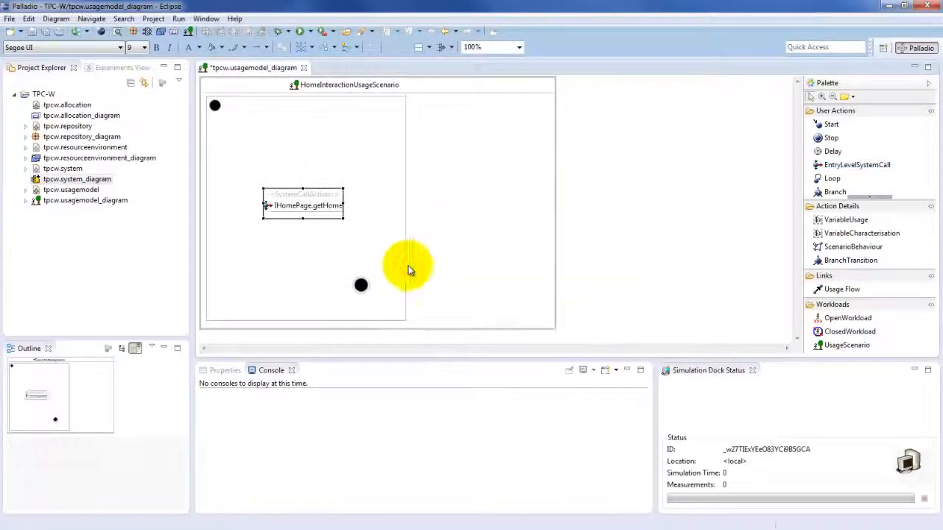
left_click_drag(305, 199, 278, 190)
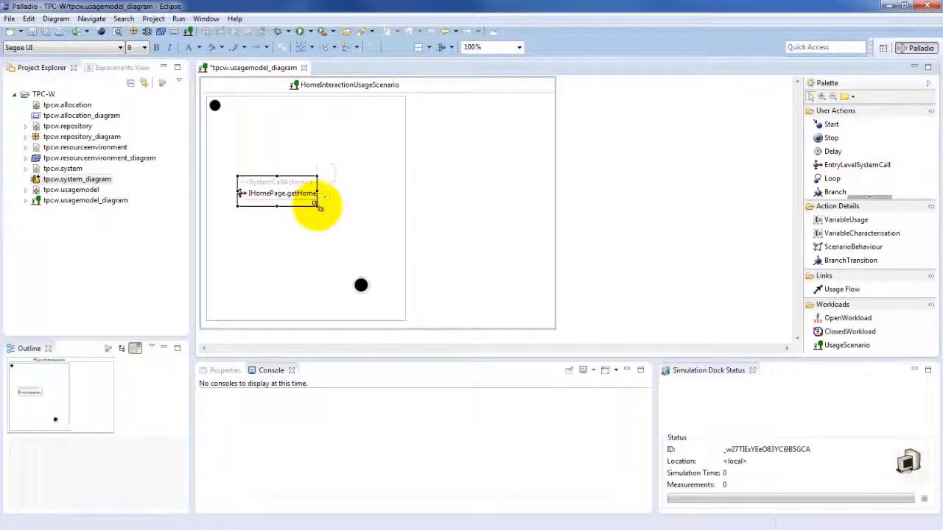
left_click_drag(318, 206, 342, 212)
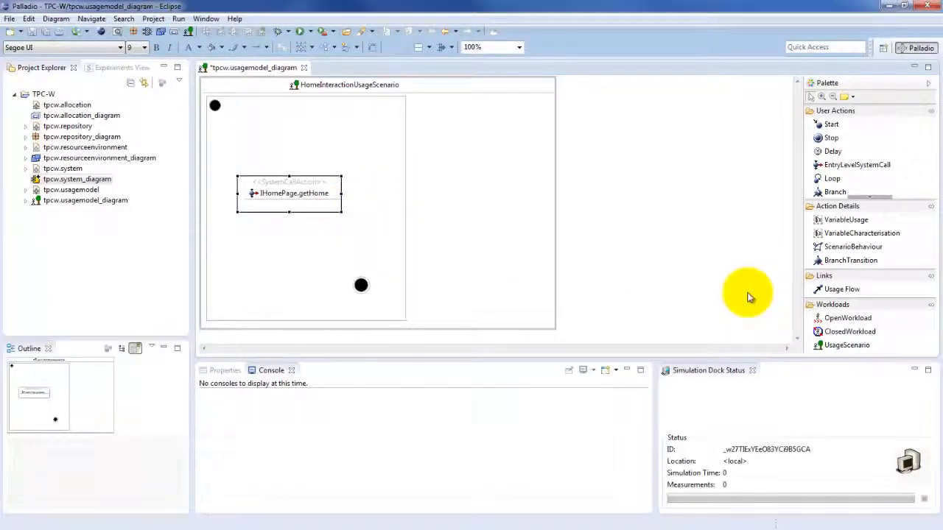
Step: Connect the start node to the IHomePage.getHome call and the call to the stop node with usage flows, and save the diagram
mouse_move(218, 110)
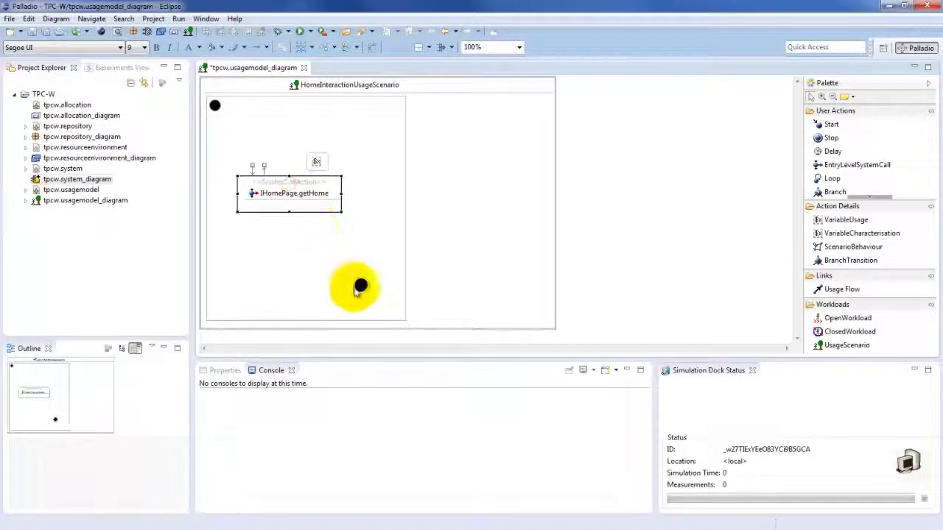
left_click(359, 288)
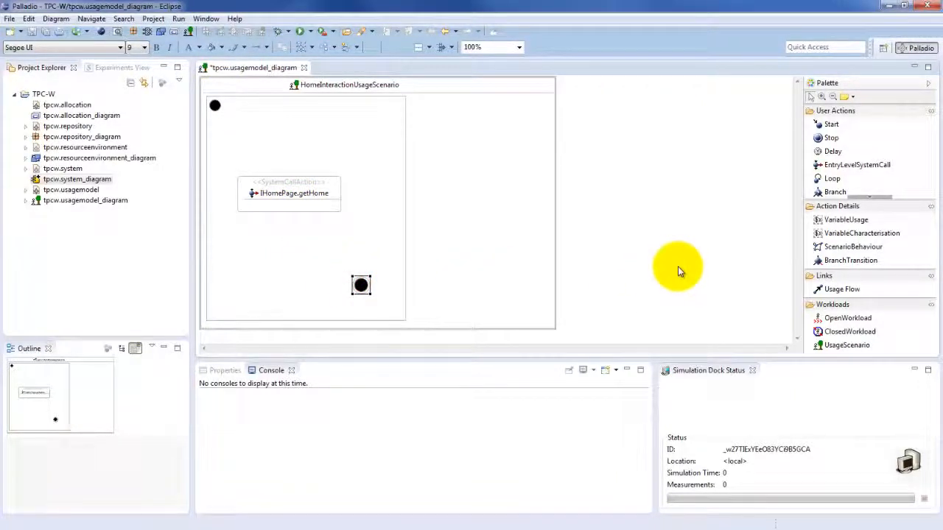
left_click(846, 291)
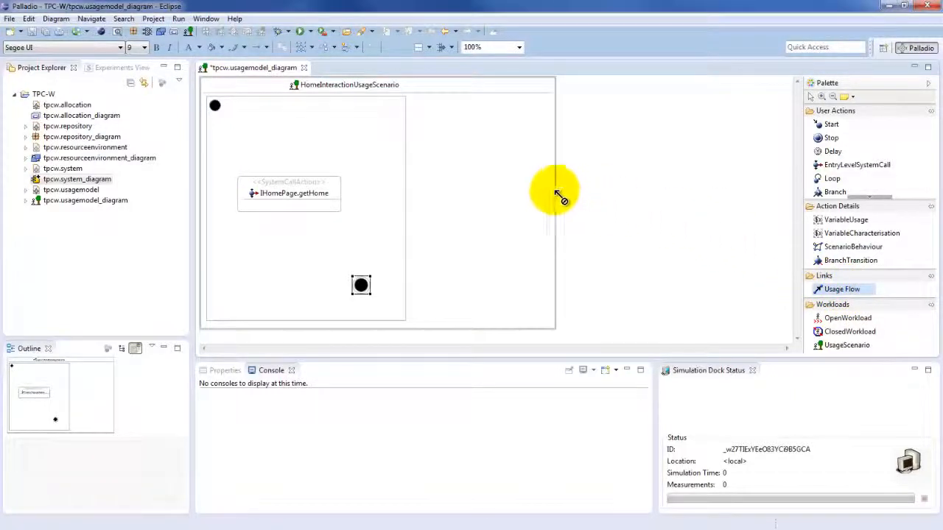
left_click(216, 107)
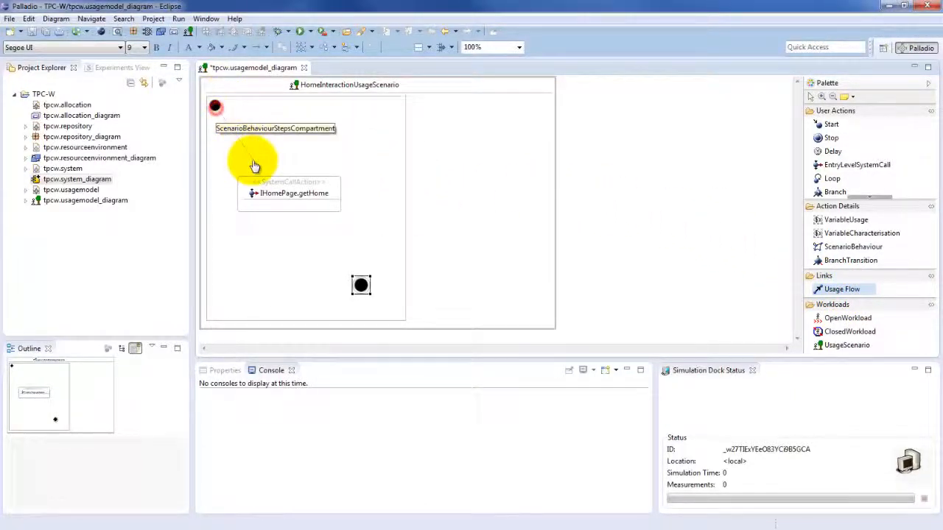
left_click(293, 185)
left_click(293, 186)
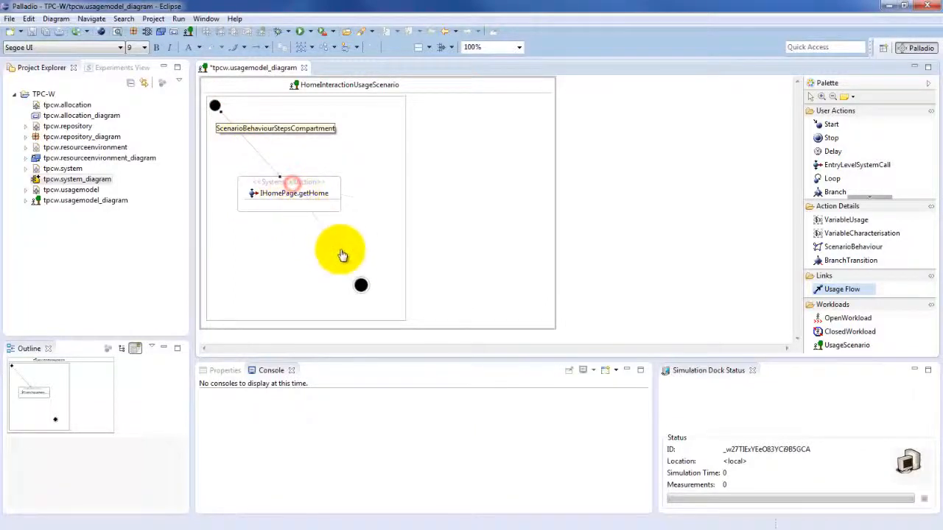
left_click(361, 284)
left_click(631, 216)
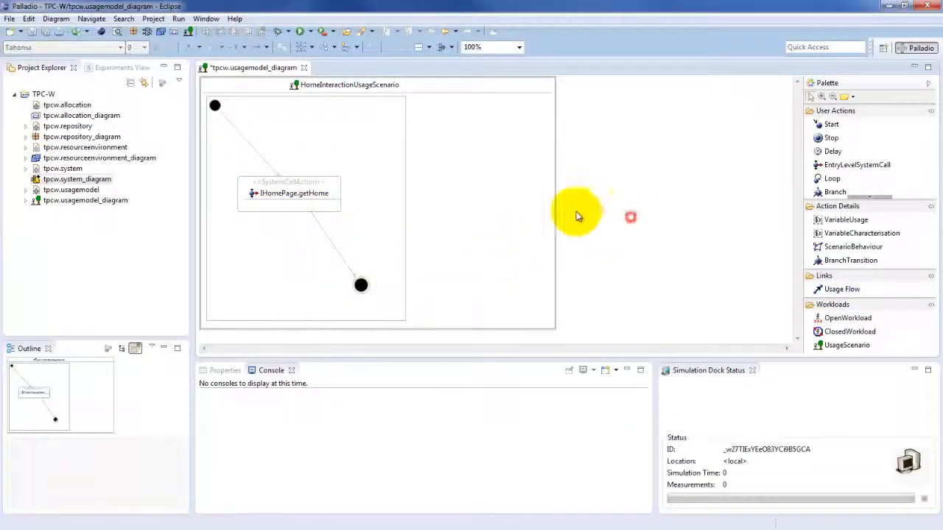
key("ctrl+s")
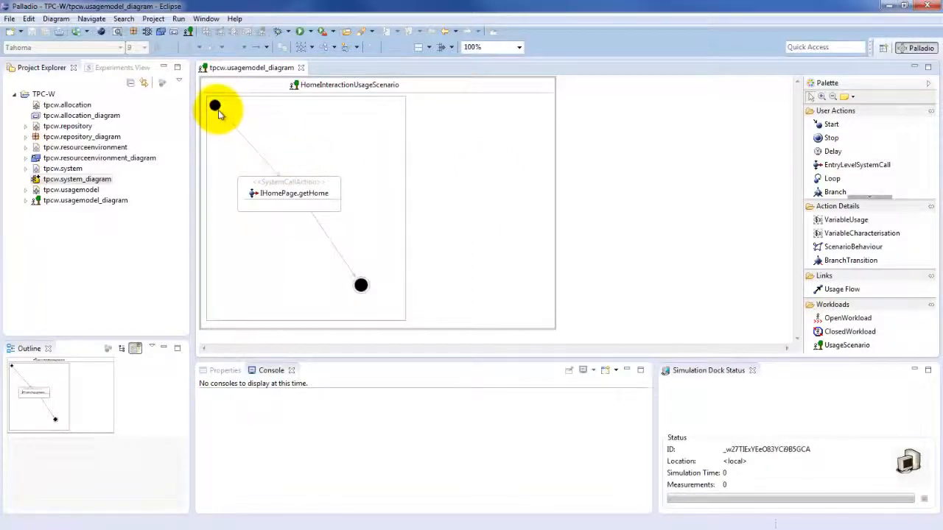
Step: Add a ClosedWorkload to HomeInteractionUsageScenario beside the behaviour container, set its population to 1, and save the diagram
left_click(303, 193)
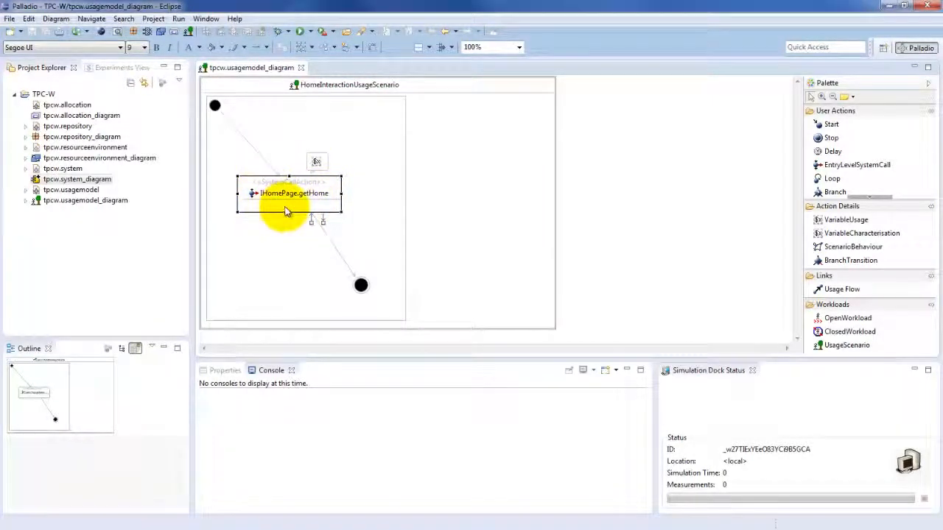
left_click(361, 285)
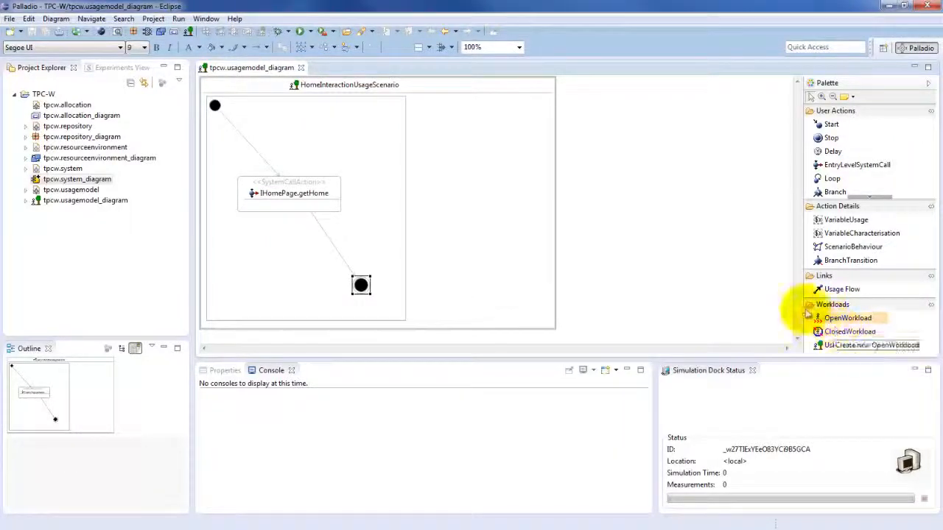
left_click(844, 337)
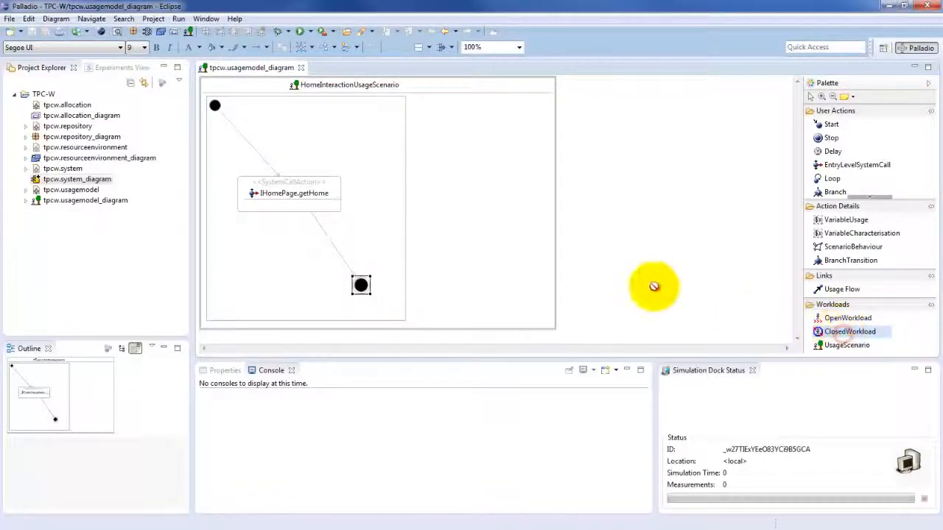
left_click(434, 110)
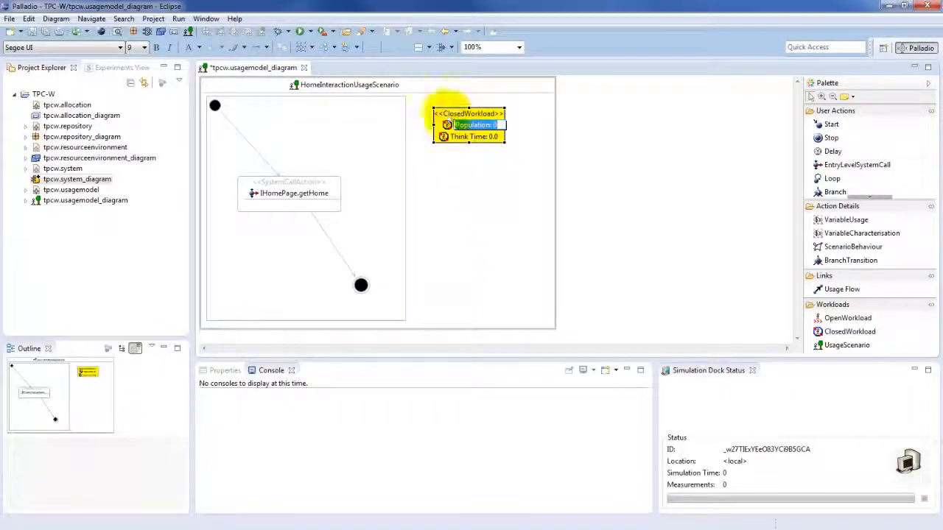
left_click(504, 126)
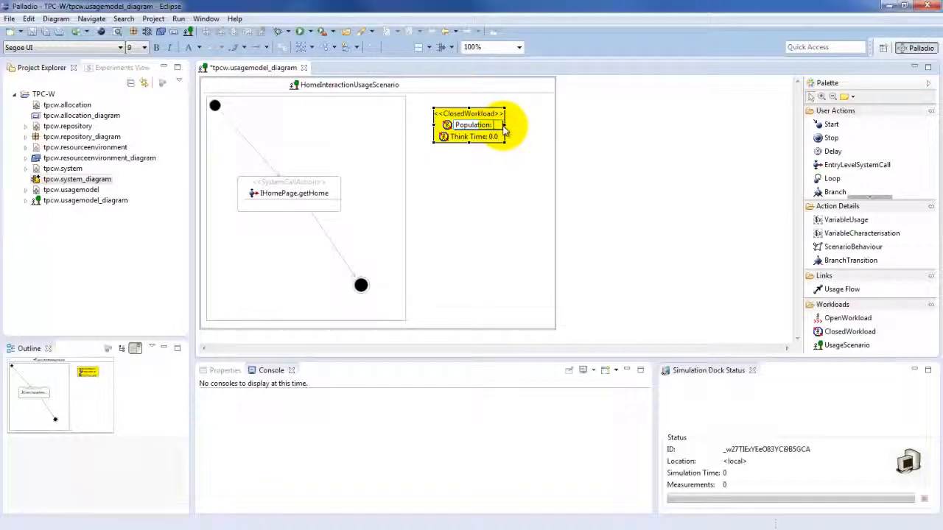
type("1")
left_click(492, 126)
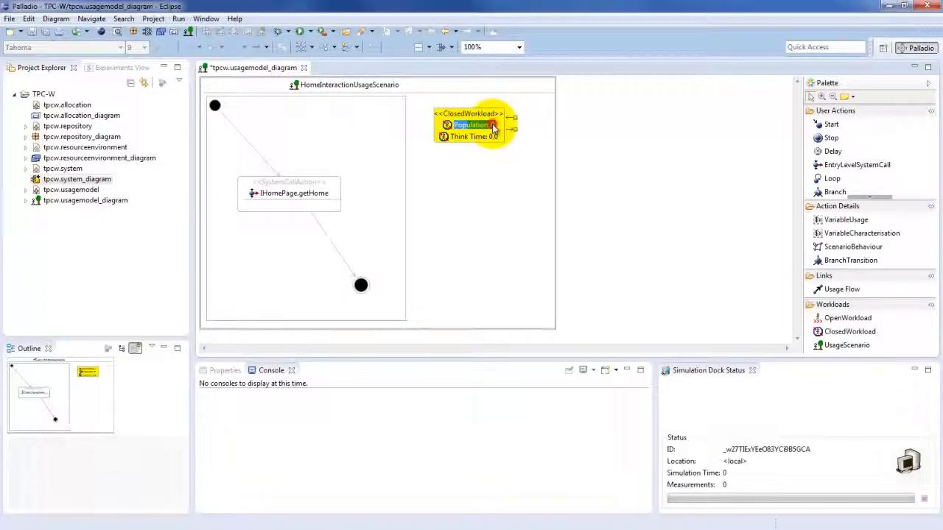
type("1")
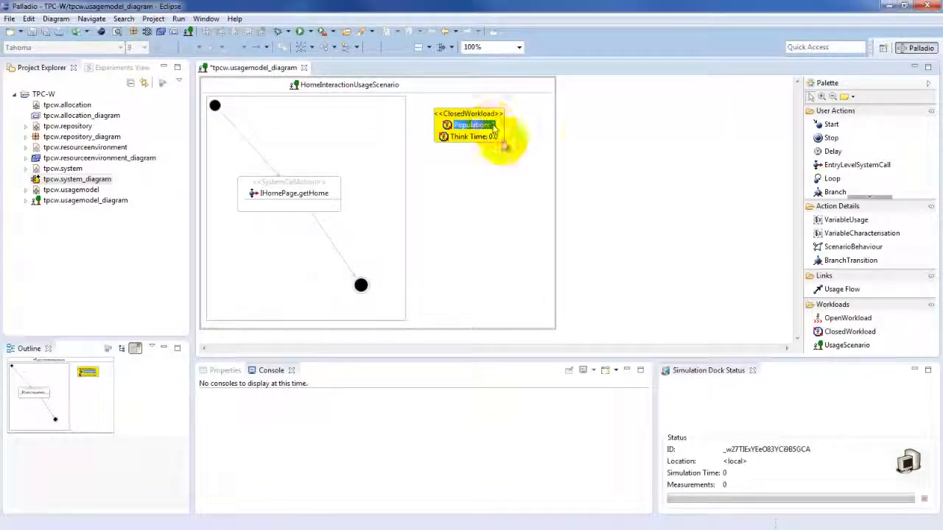
key("Return")
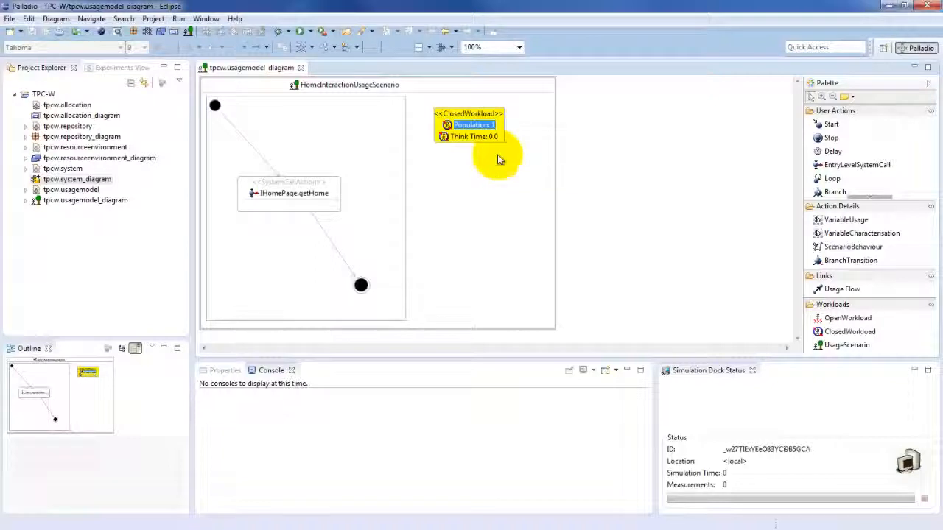
left_click(481, 138)
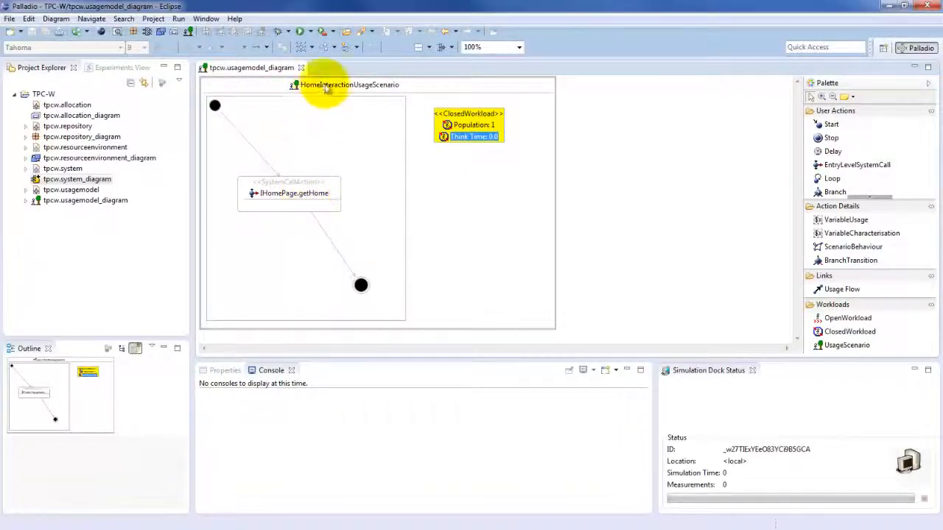
Step: Close the usage model diagram and open tpcw.repository_diagram from the TPC-W project
left_click_drag(315, 84, 295, 78)
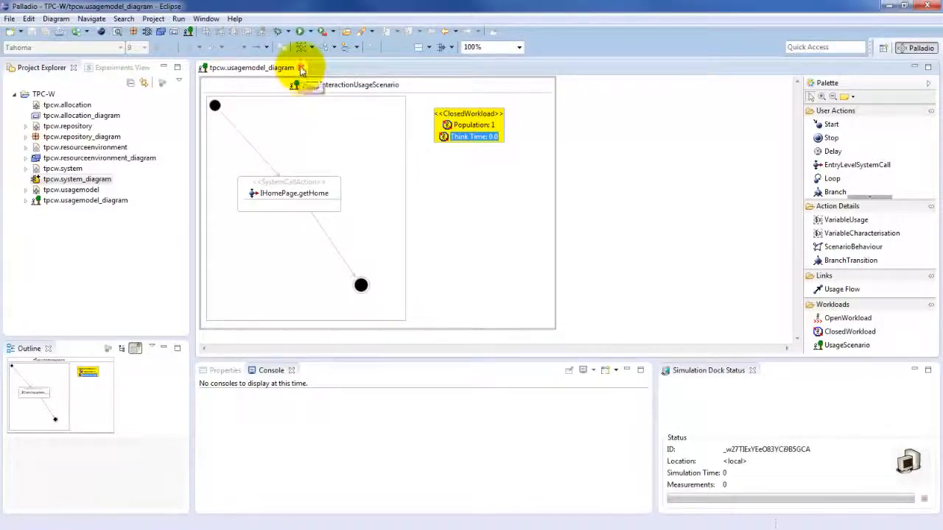
left_click(301, 68)
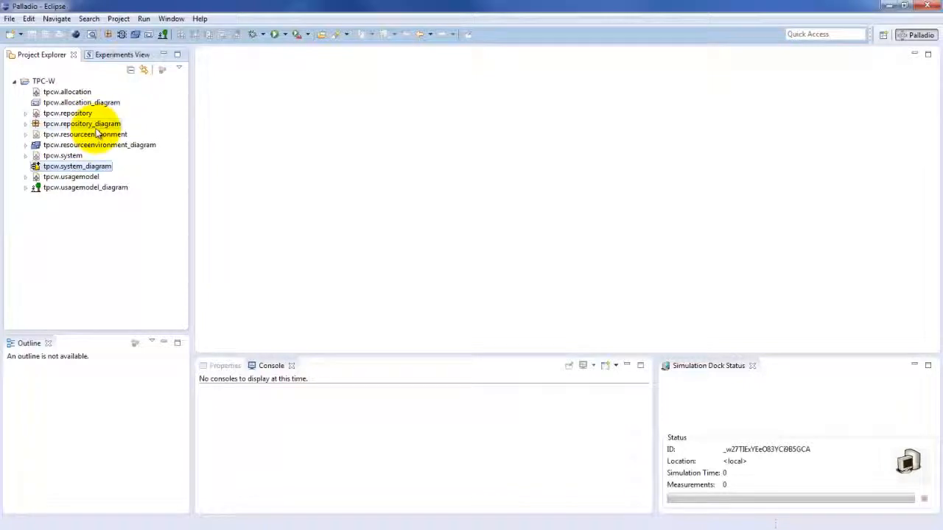
left_click(96, 125)
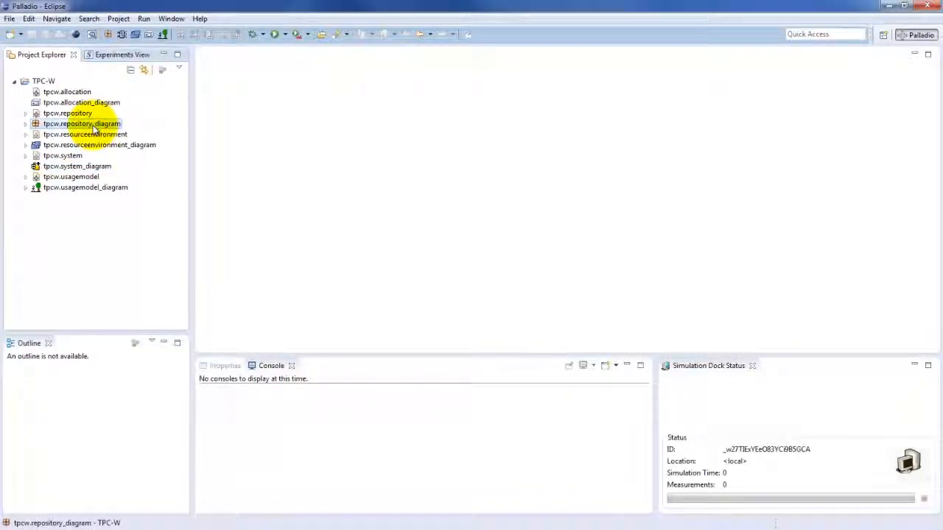
double_click(84, 124)
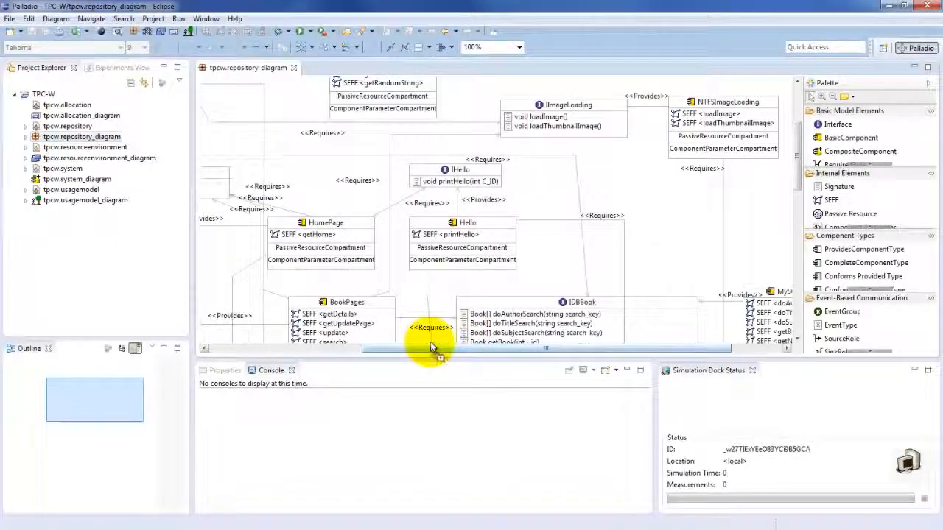
Step: Locate the Hello component and its IHello interface in the repository diagram, and open the component's printHello SEFF
left_click_drag(438, 351, 467, 353)
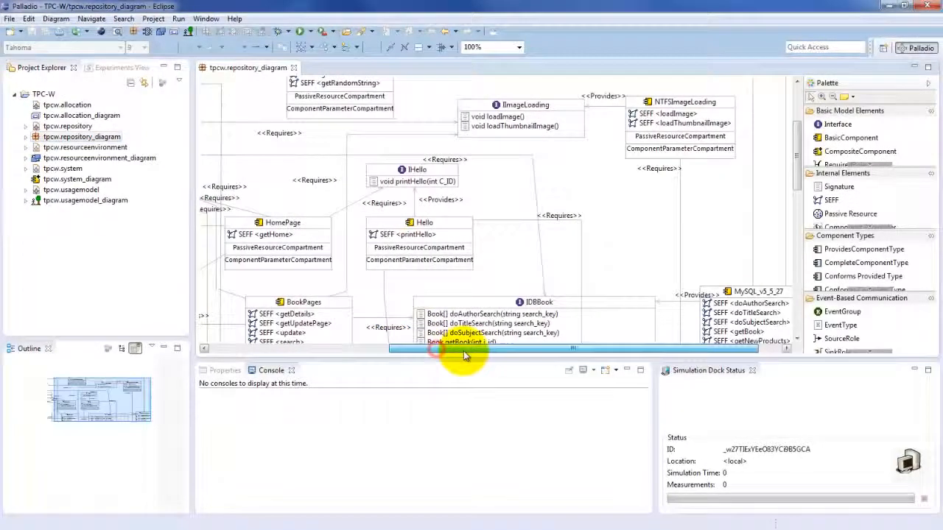
left_click(420, 234)
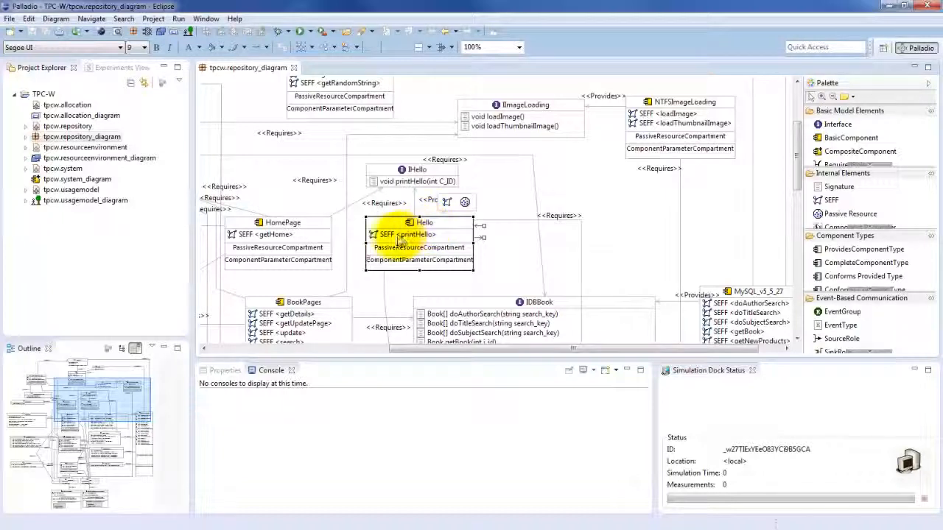
left_click(378, 234)
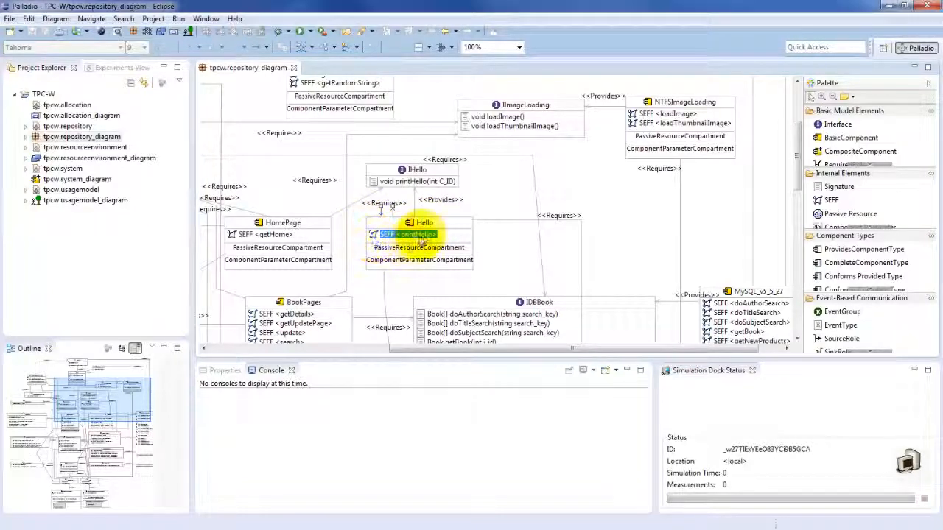
left_click(414, 183)
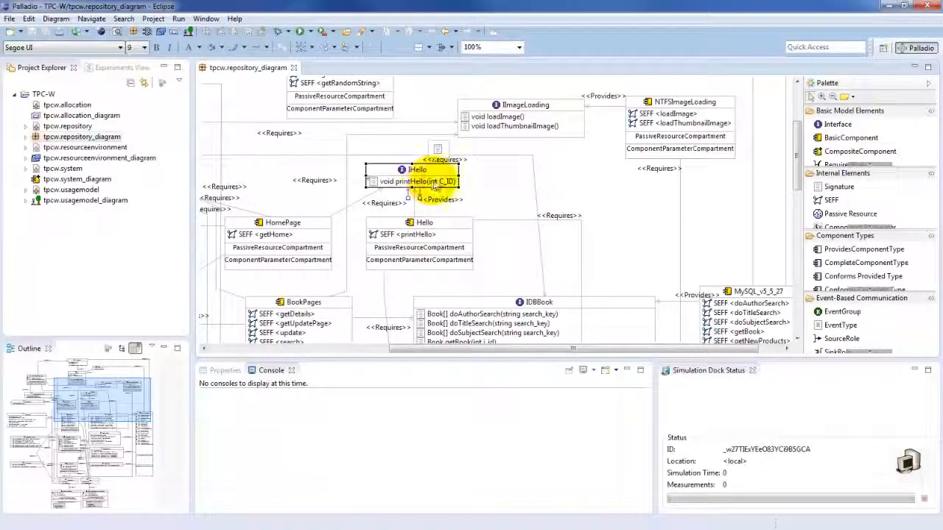
left_click(406, 238)
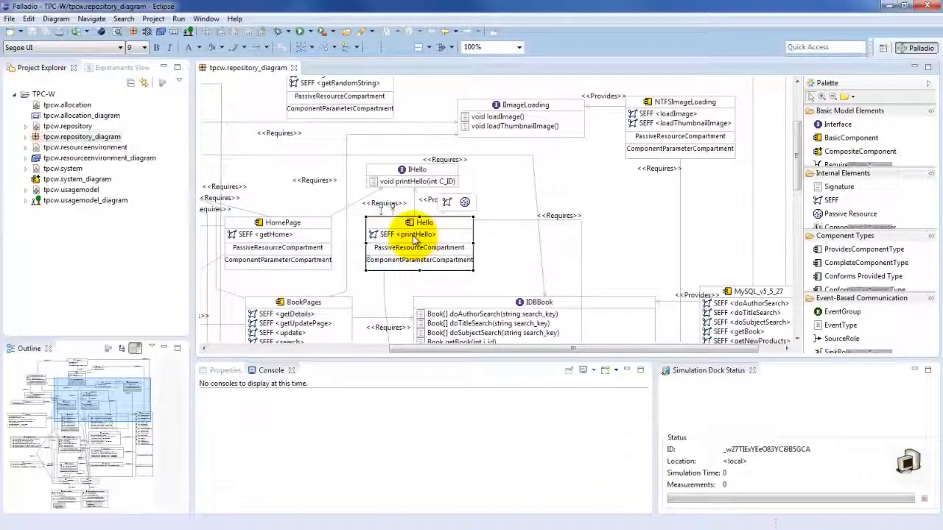
left_click(414, 238)
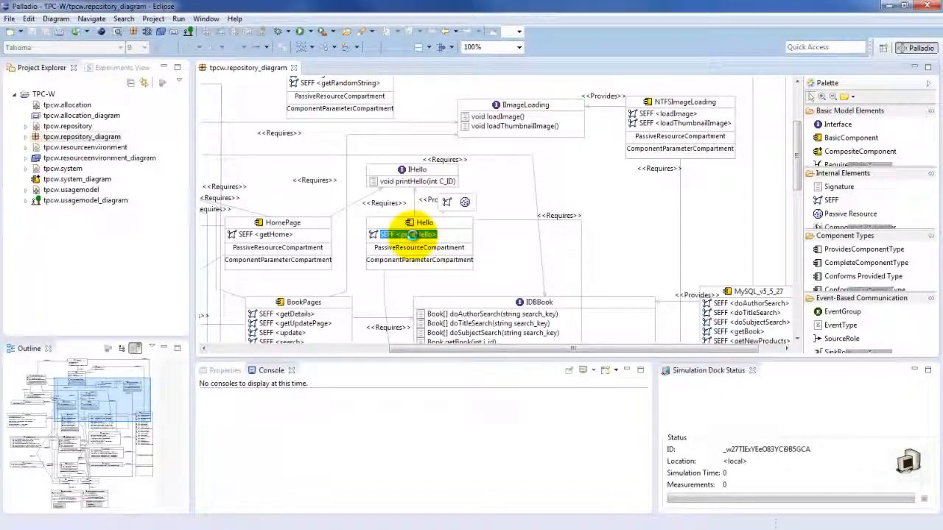
double_click(412, 235)
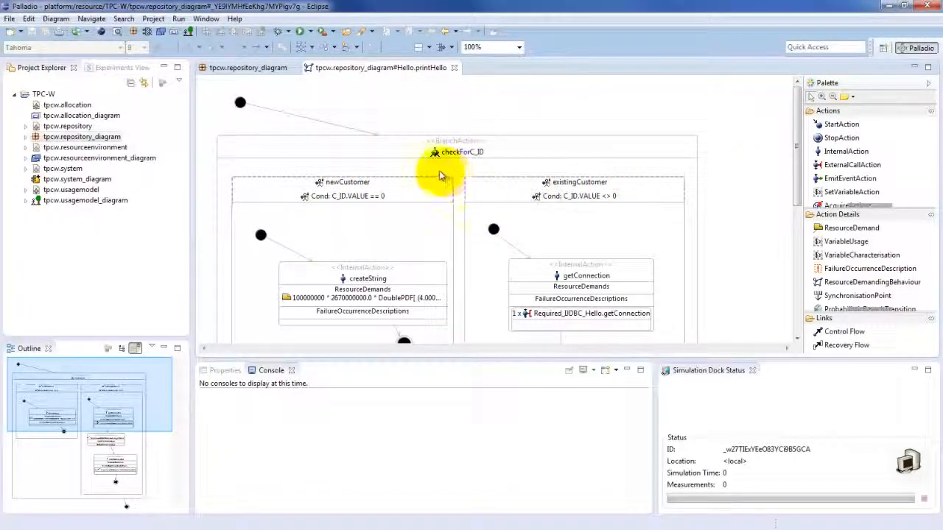
Step: Examine the printHello control flow from start to stop, including the checkForC_ID branch and the conditions of its newCustomer and existingCustomer transitions
left_click(241, 104)
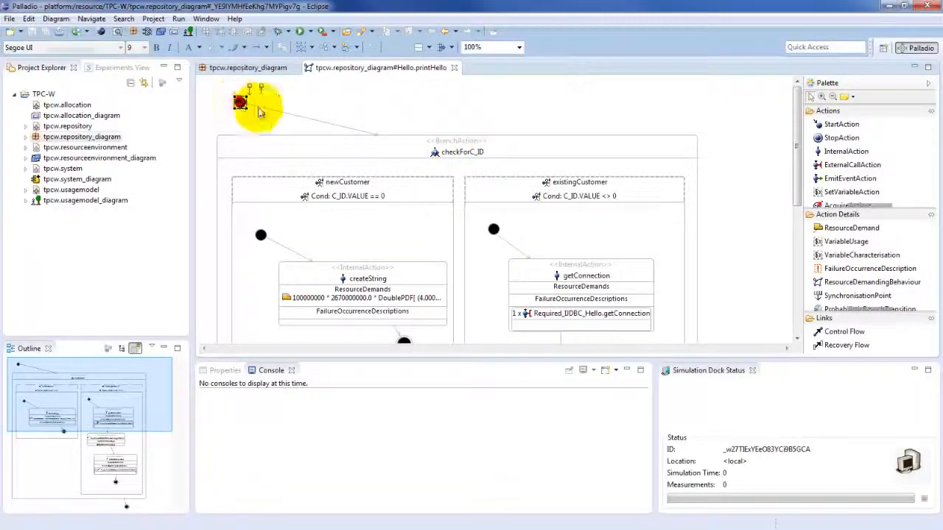
left_click(451, 146)
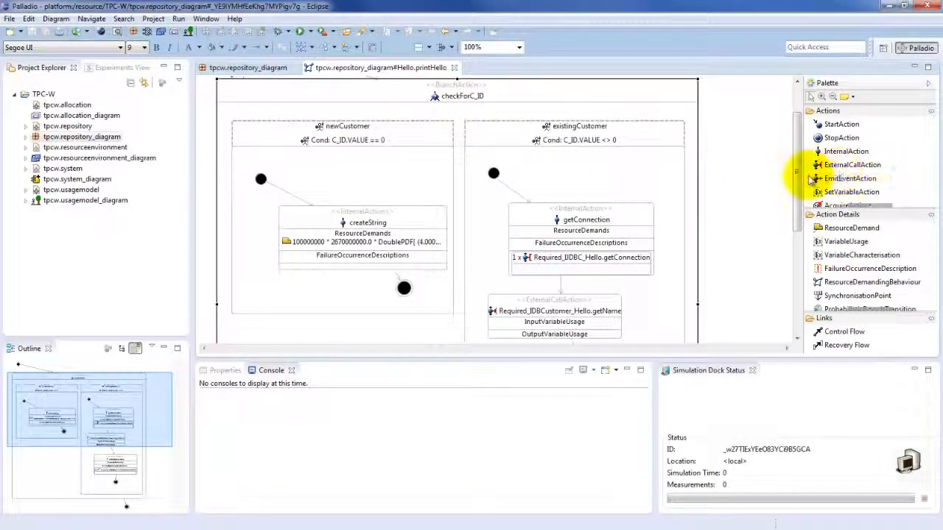
left_click_drag(799, 168, 742, 309)
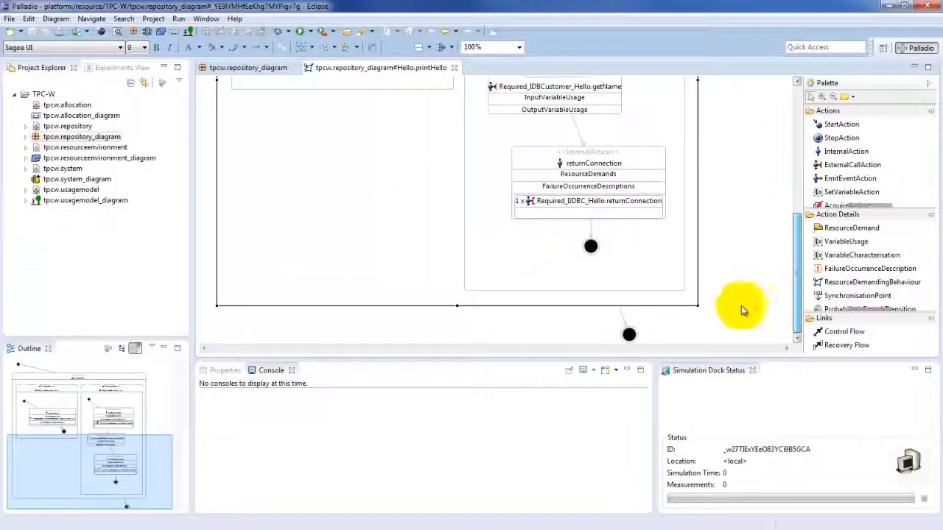
left_click(629, 335)
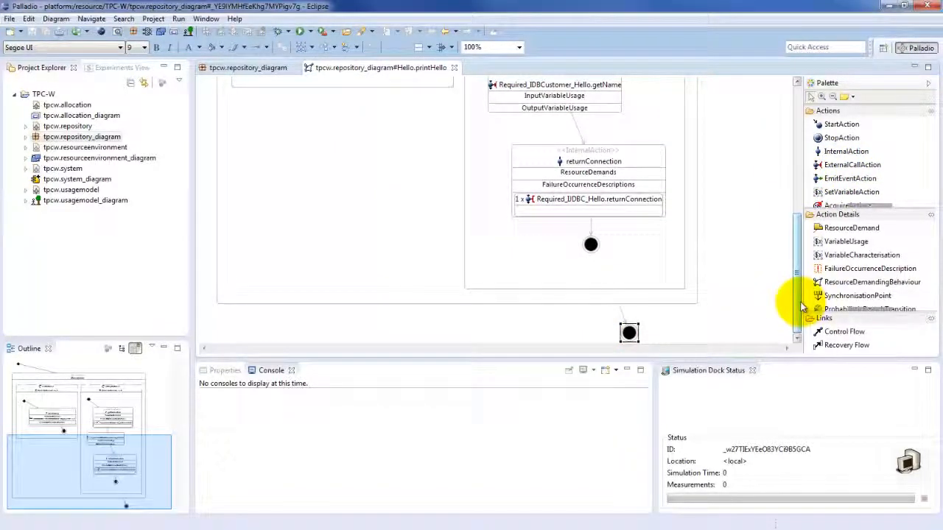
left_click_drag(799, 302, 780, 176)
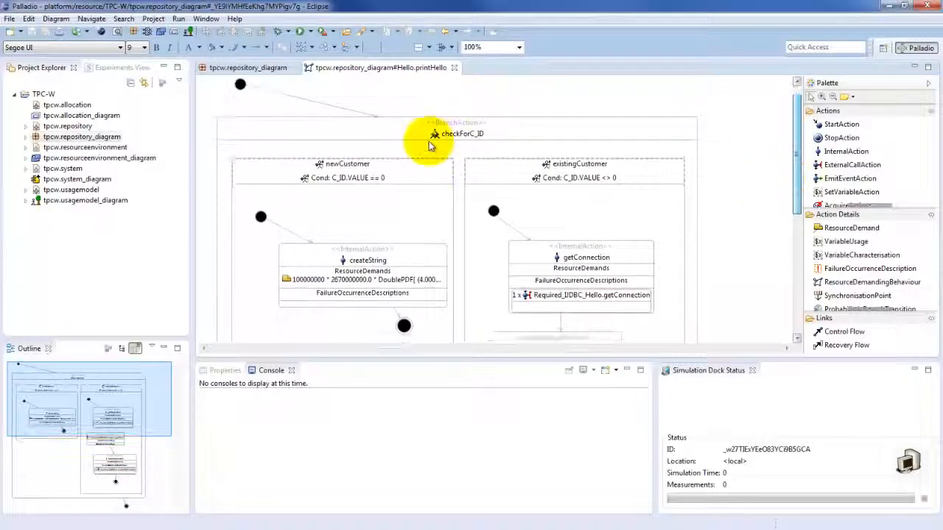
left_click(474, 132)
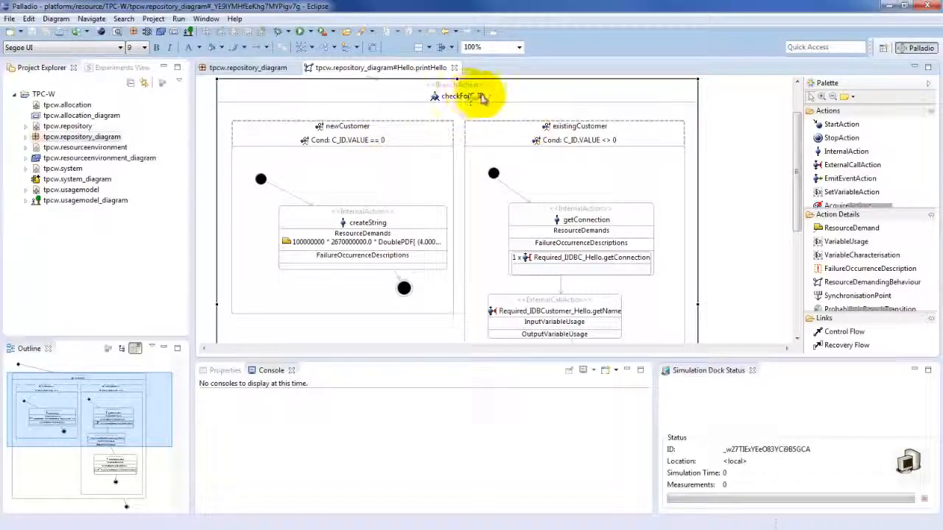
left_click(376, 143)
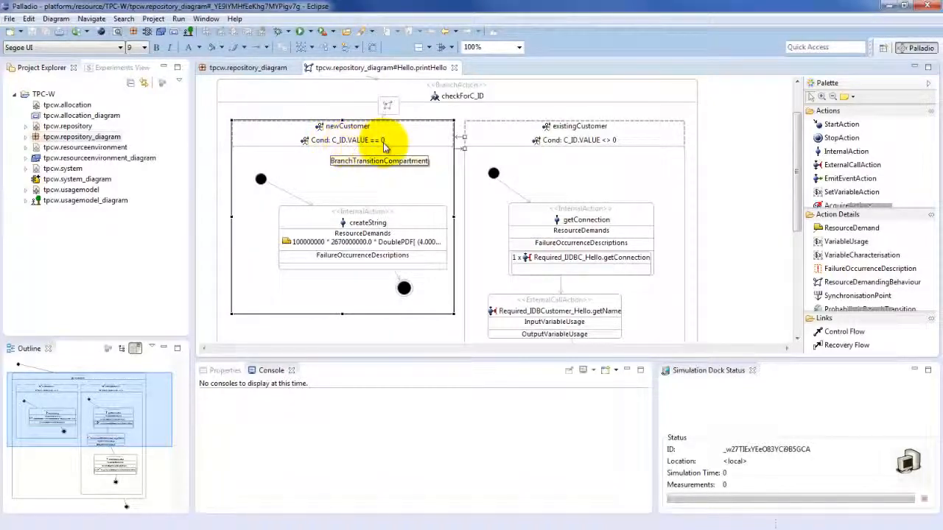
left_click(564, 141)
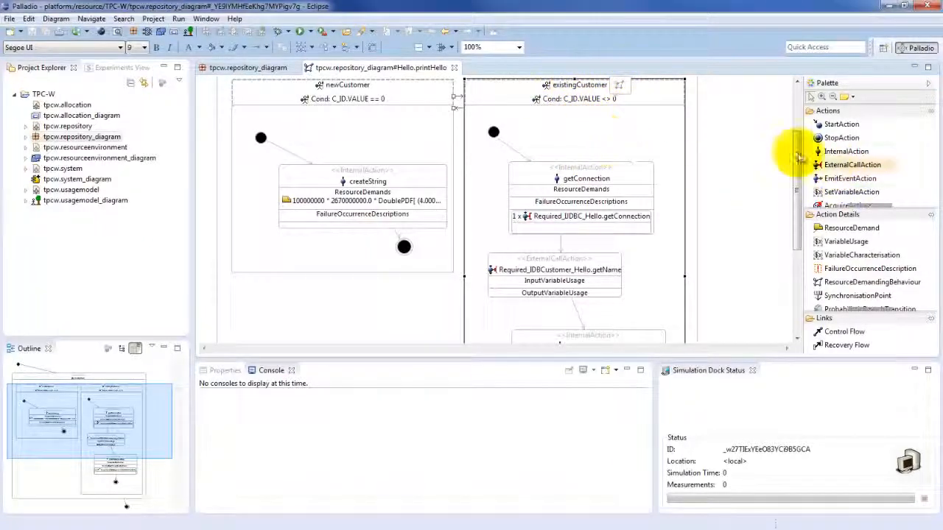
left_click_drag(796, 152, 796, 143)
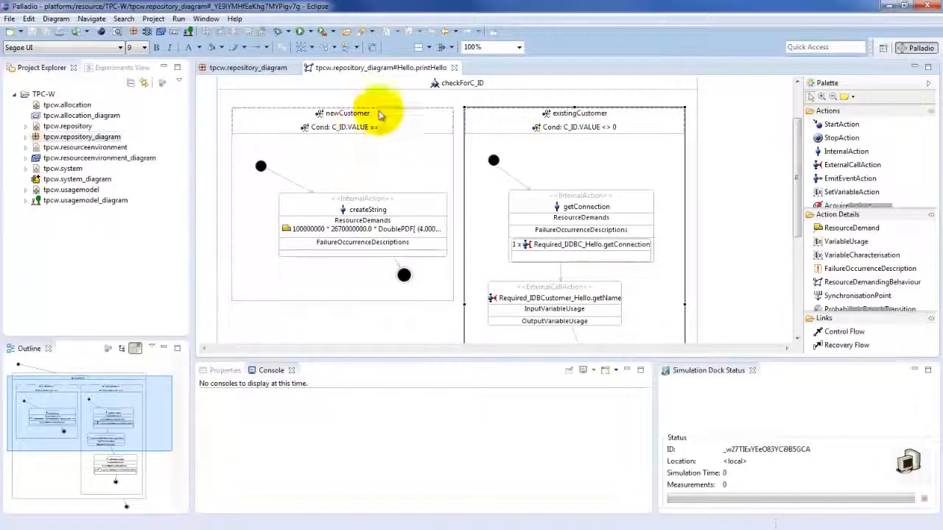
mouse_move(383, 127)
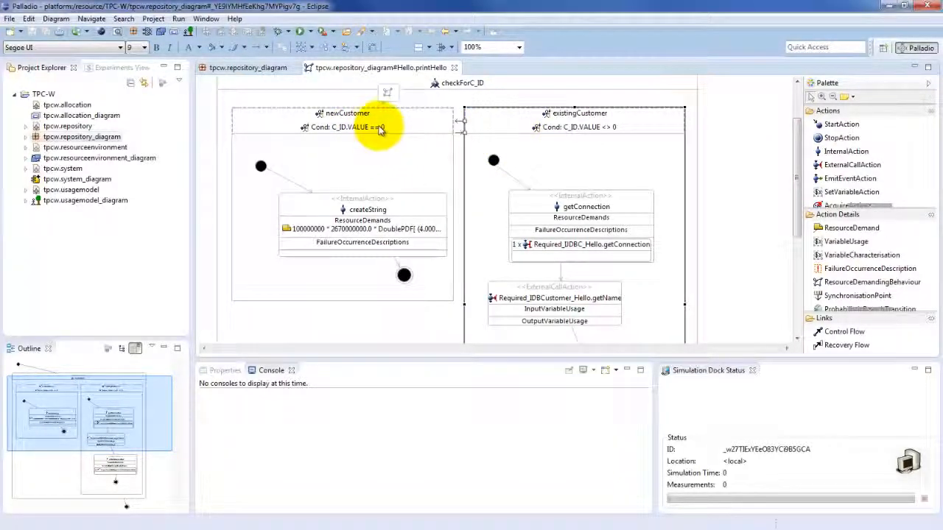
left_click(337, 119)
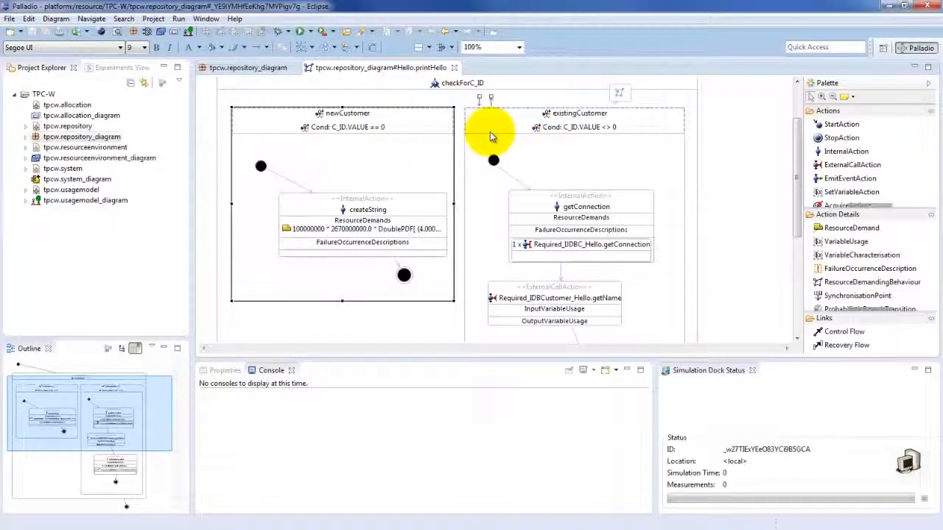
left_click(580, 118)
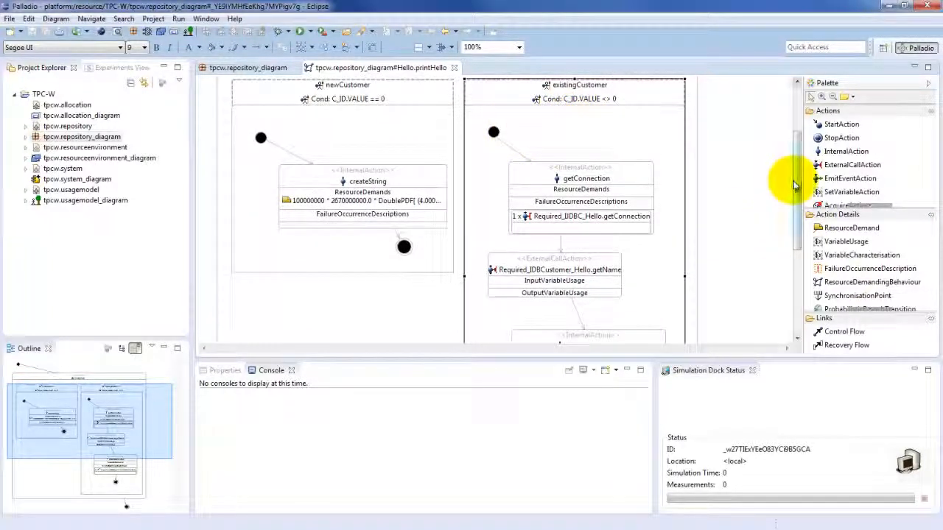
Step: Set the CPU resource demand of the createString internal action in the newCustomer branch to 1, and save the diagram
left_click(374, 207)
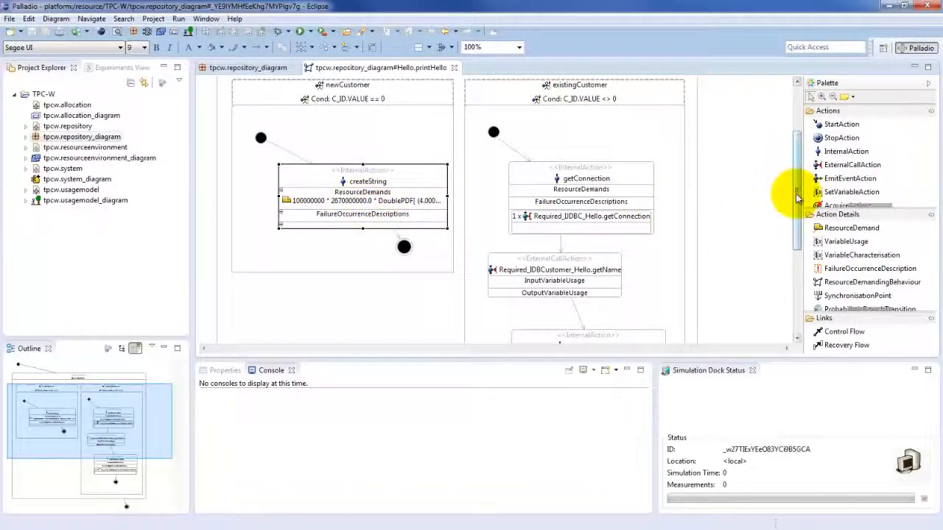
left_click_drag(797, 198, 796, 185)
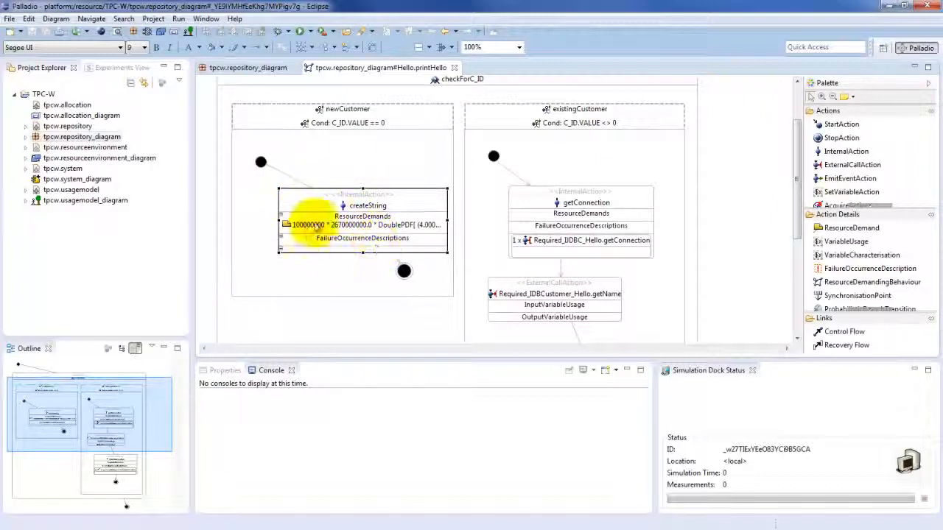
left_click(273, 169)
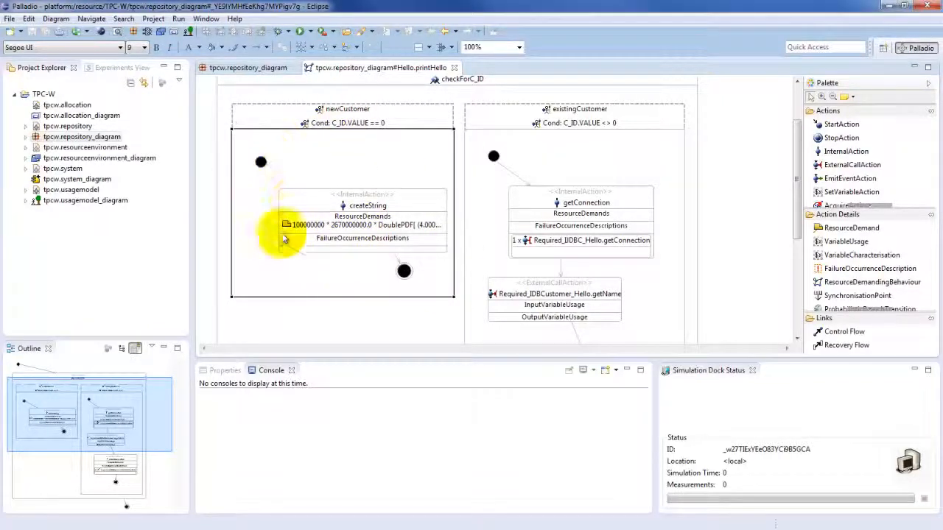
left_click(340, 193)
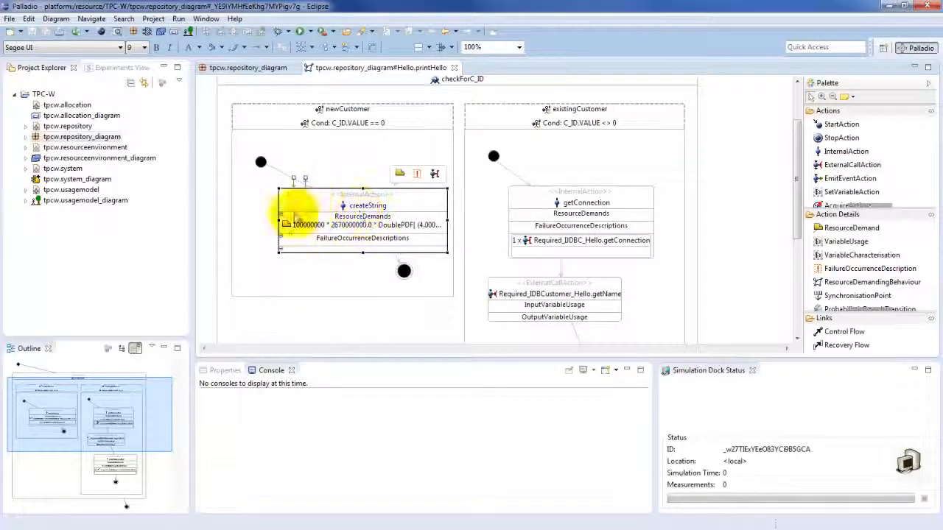
double_click(370, 226)
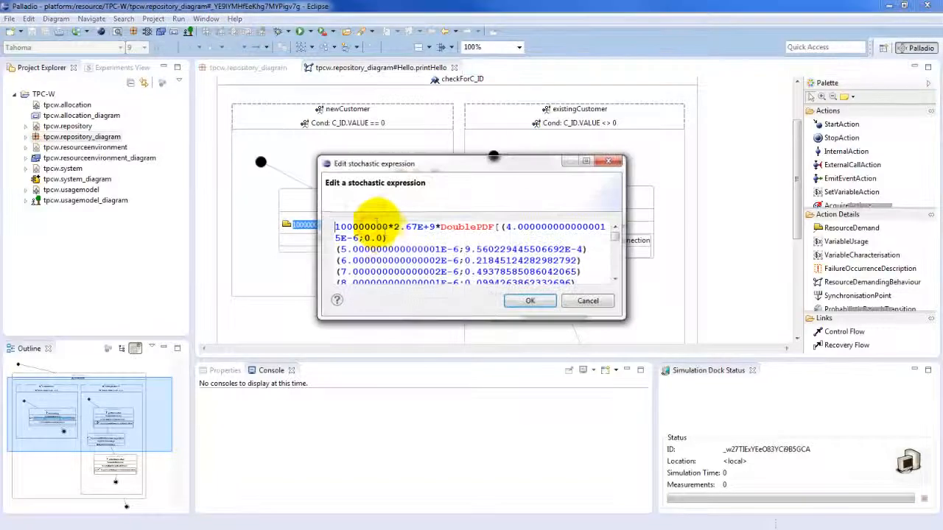
key("ctrl+a")
type("1")
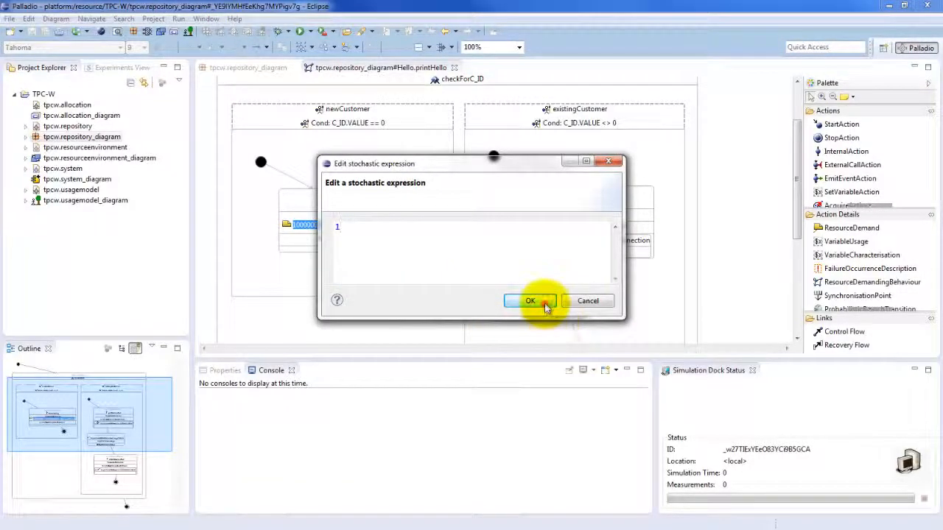
left_click(540, 302)
key("ctrl+s")
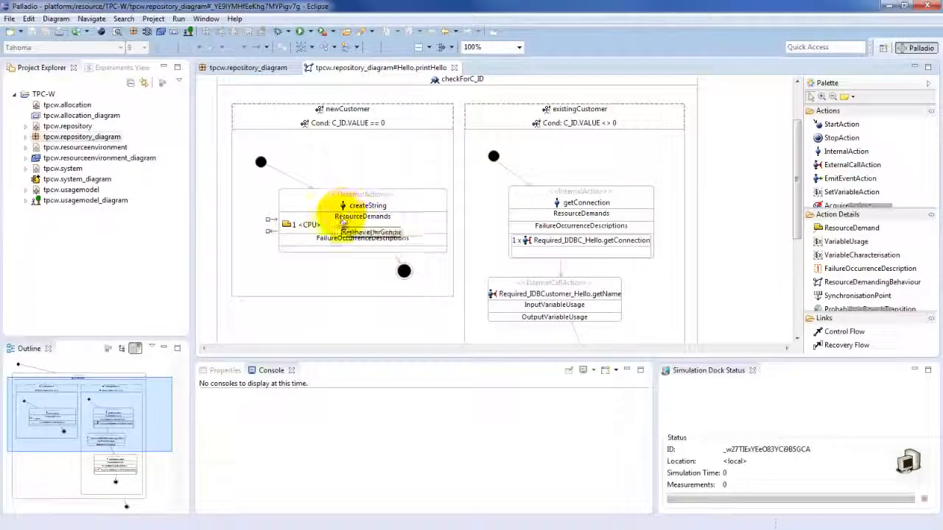
Step: Check the Application Server CPU's processing rate in tpcw.resourceenvironment_diagram against createString's resource demand, returning to the printHello SEFF
left_click(302, 231)
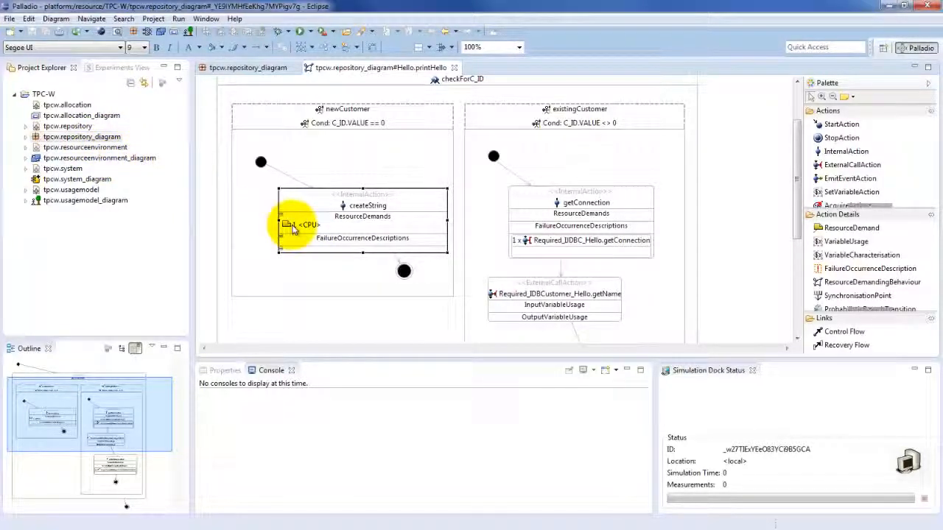
double_click(124, 159)
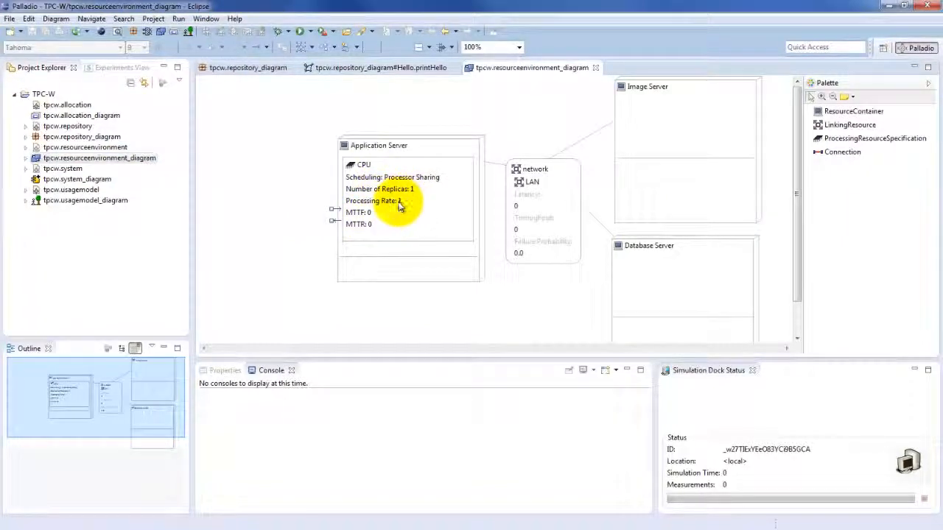
left_click(399, 205)
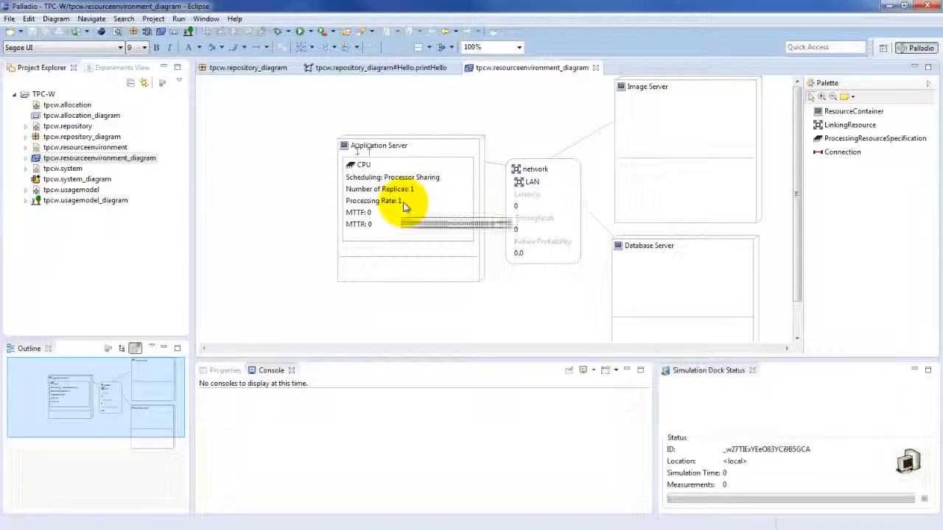
left_click(407, 70)
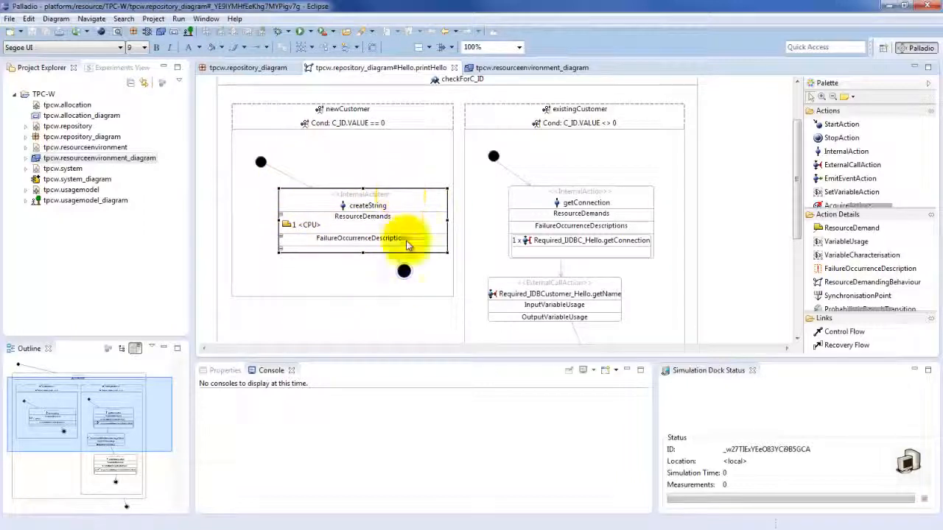
mouse_move(301, 224)
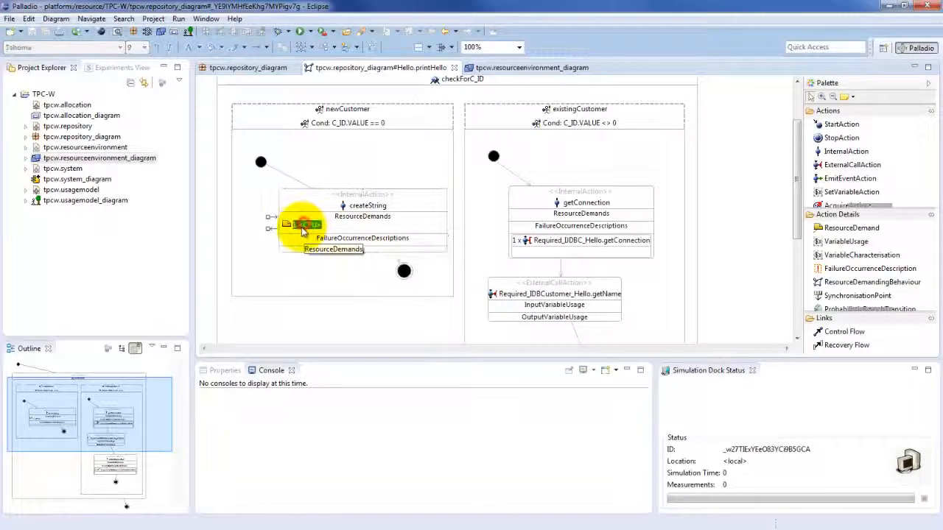
Step: Review the stochastic expression of the createString action's CPU resource demand in the newCustomer branch and accept it as is
left_click(302, 223)
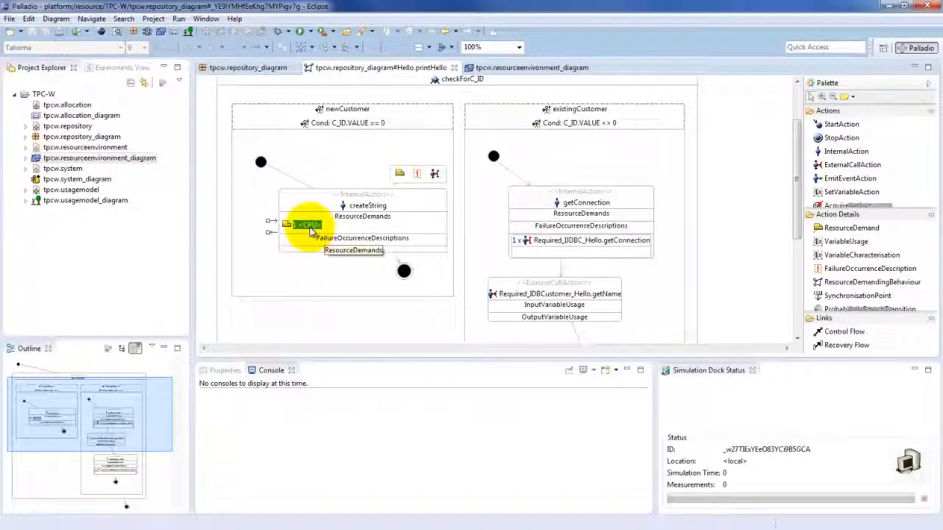
left_click(308, 225)
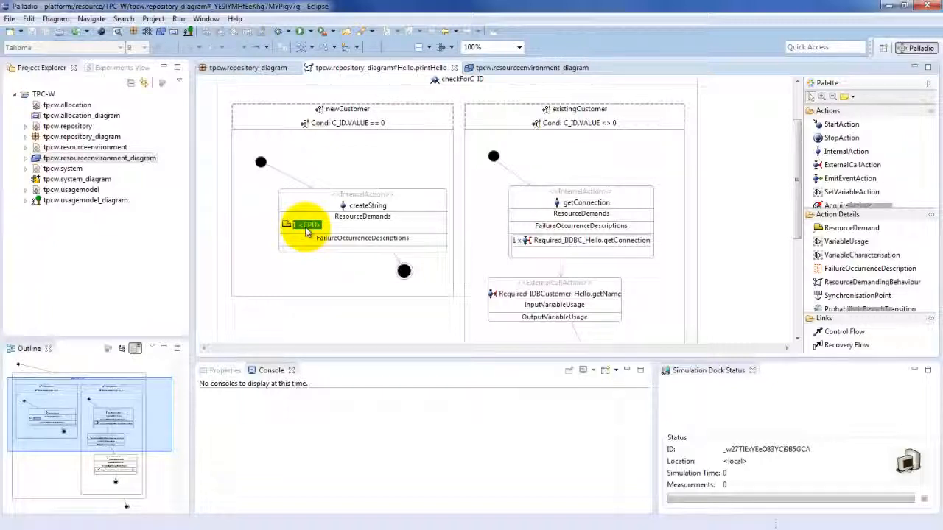
double_click(307, 226)
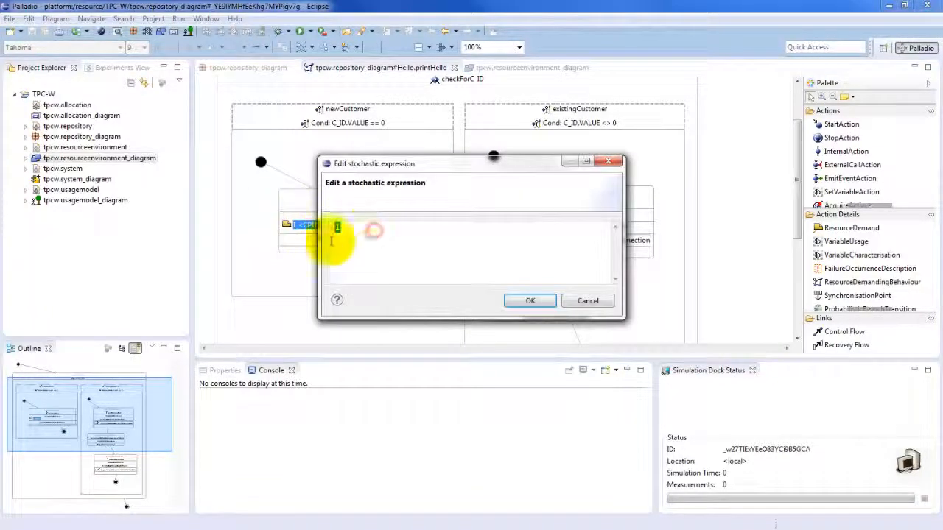
left_click(464, 269)
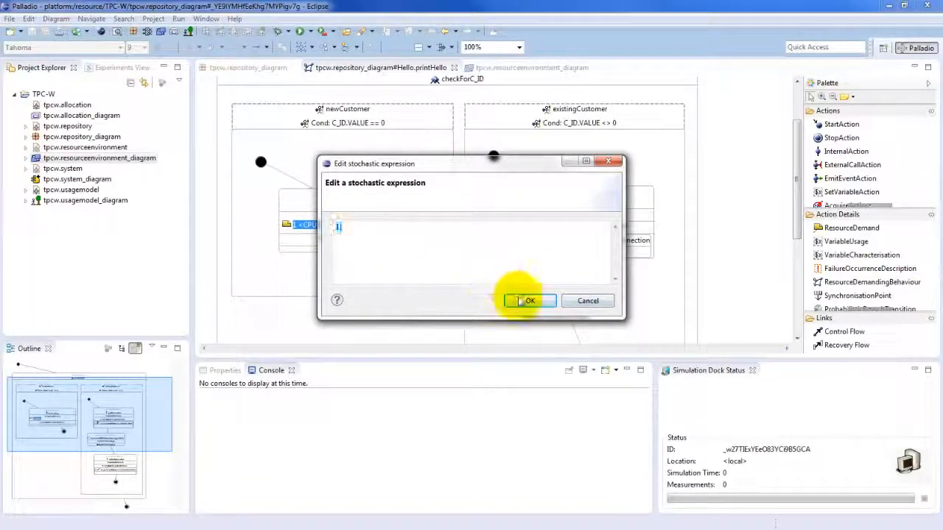
left_click(523, 303)
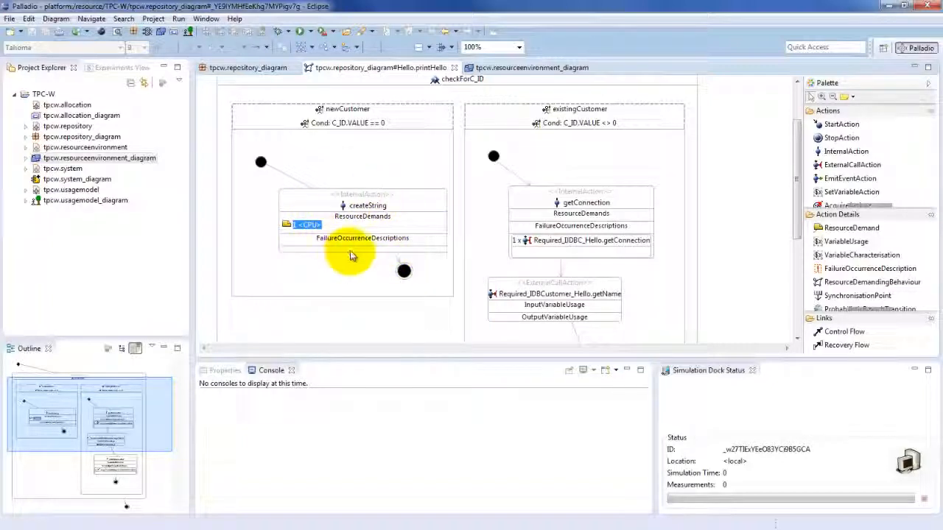
mouse_move(351, 252)
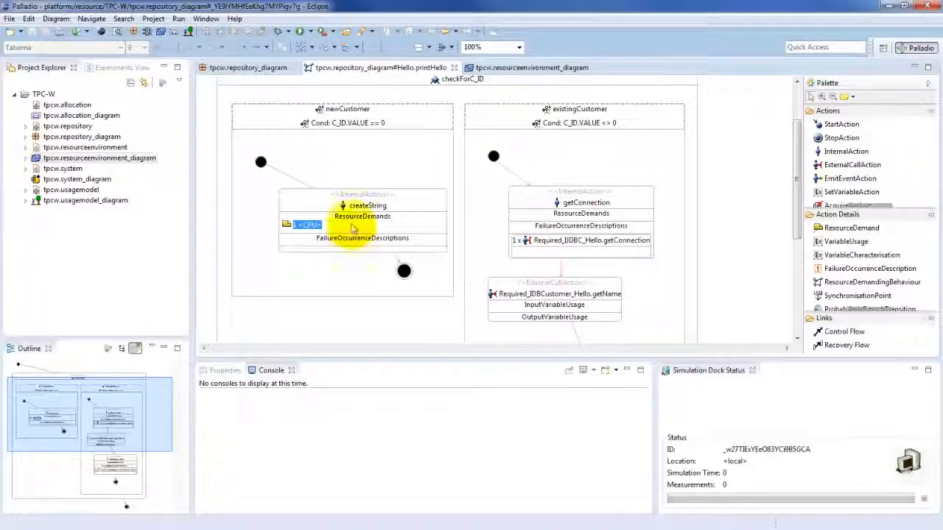
mouse_move(365, 212)
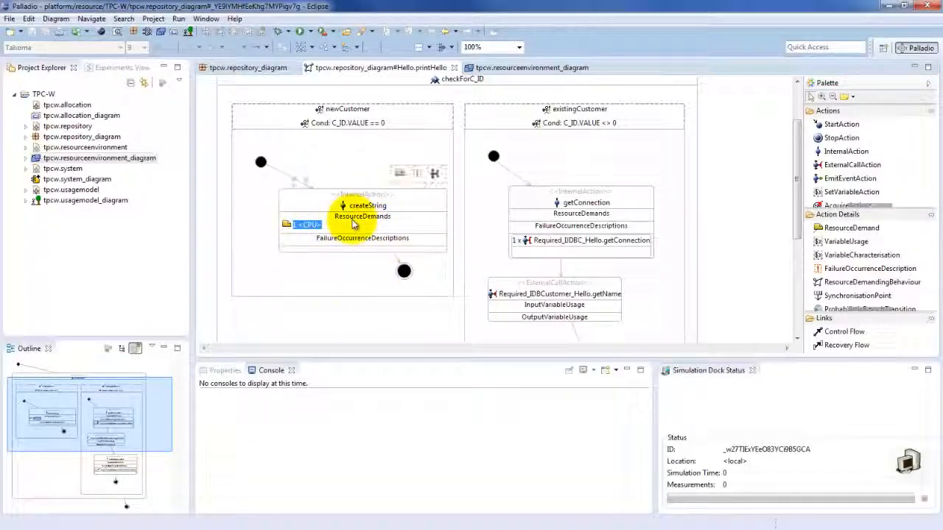